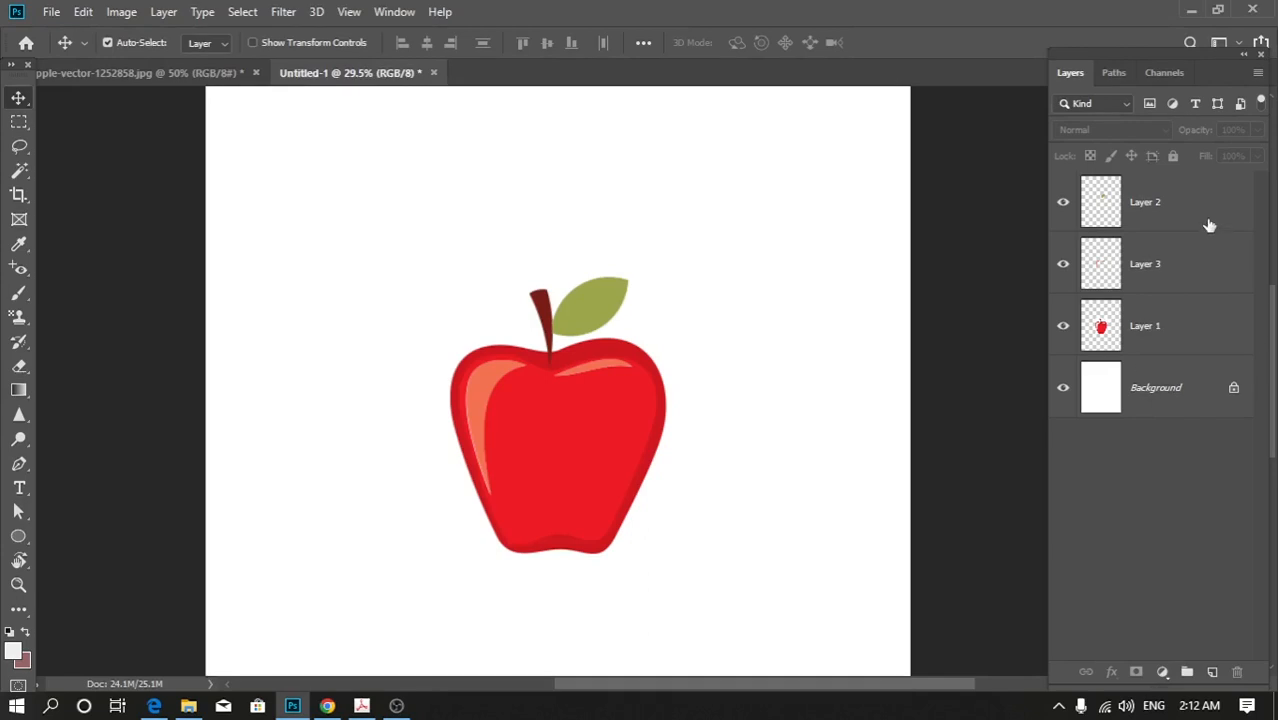
{"action": "left_click", "coordinate": [1142, 348]}
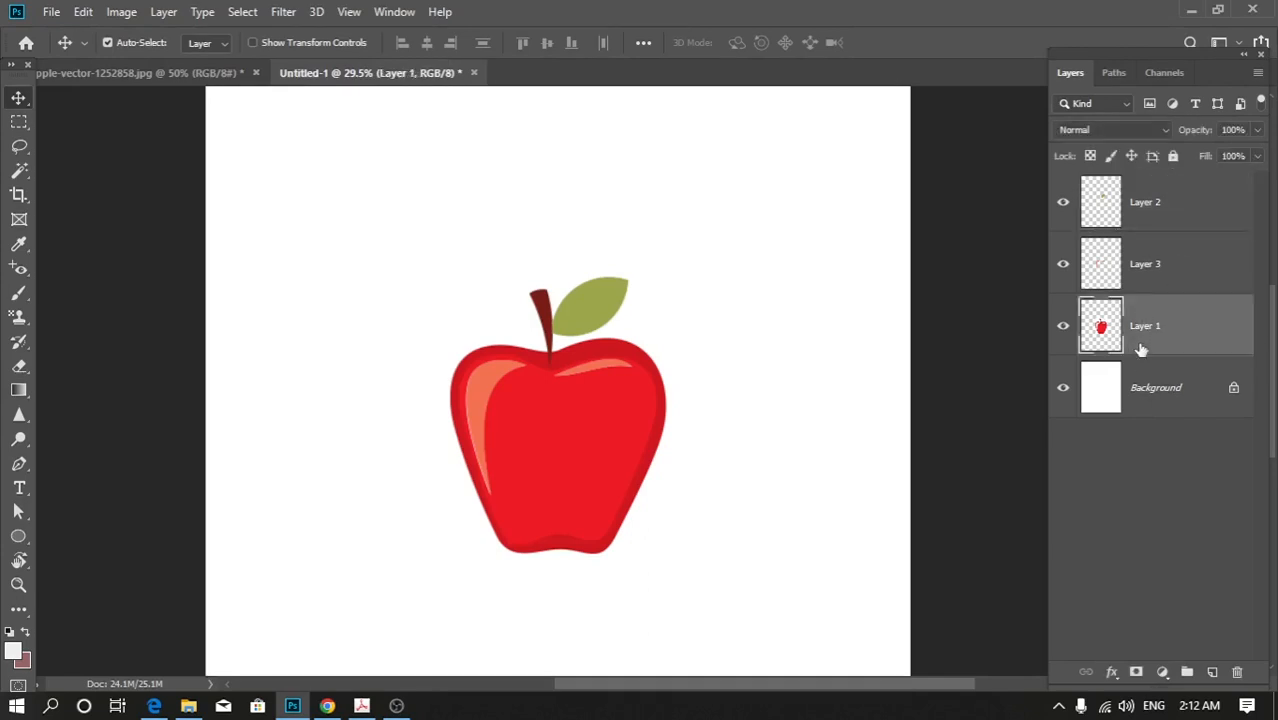
{"action": "left_click", "coordinate": [1151, 395]}
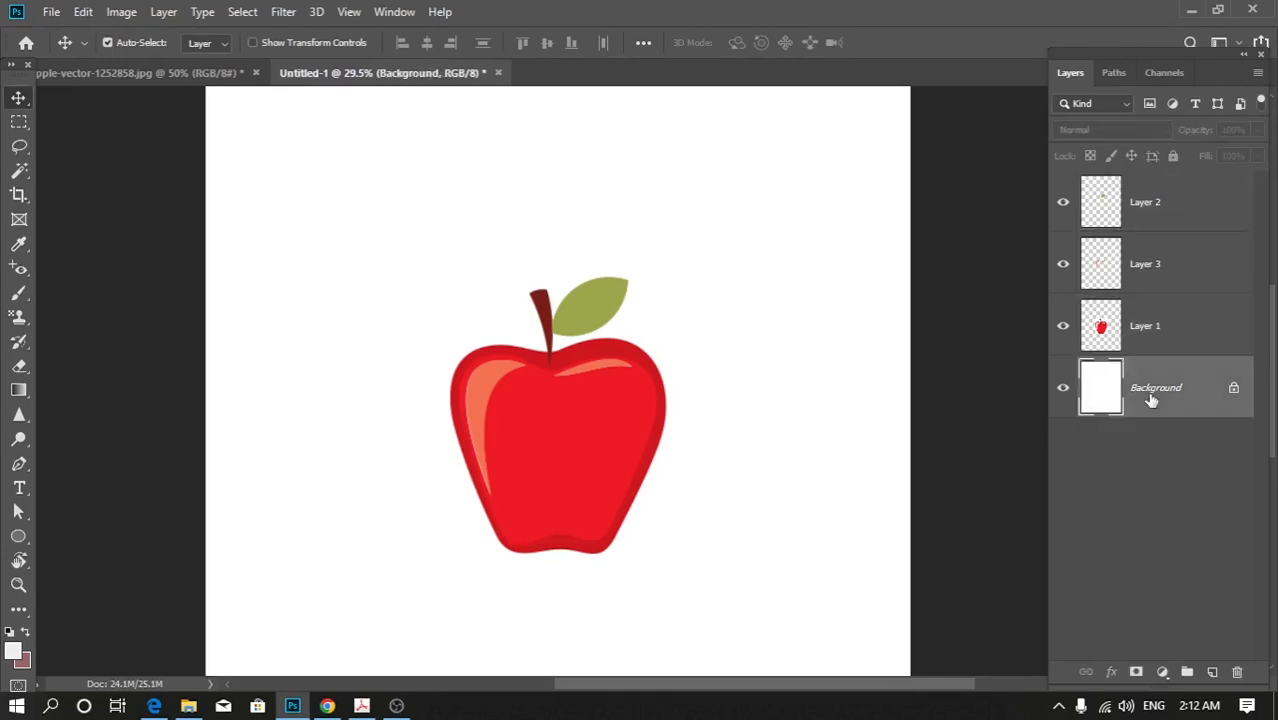
{"action": "left_click", "coordinate": [1174, 208]}
{"action": "left_click", "coordinate": [1177, 338]}
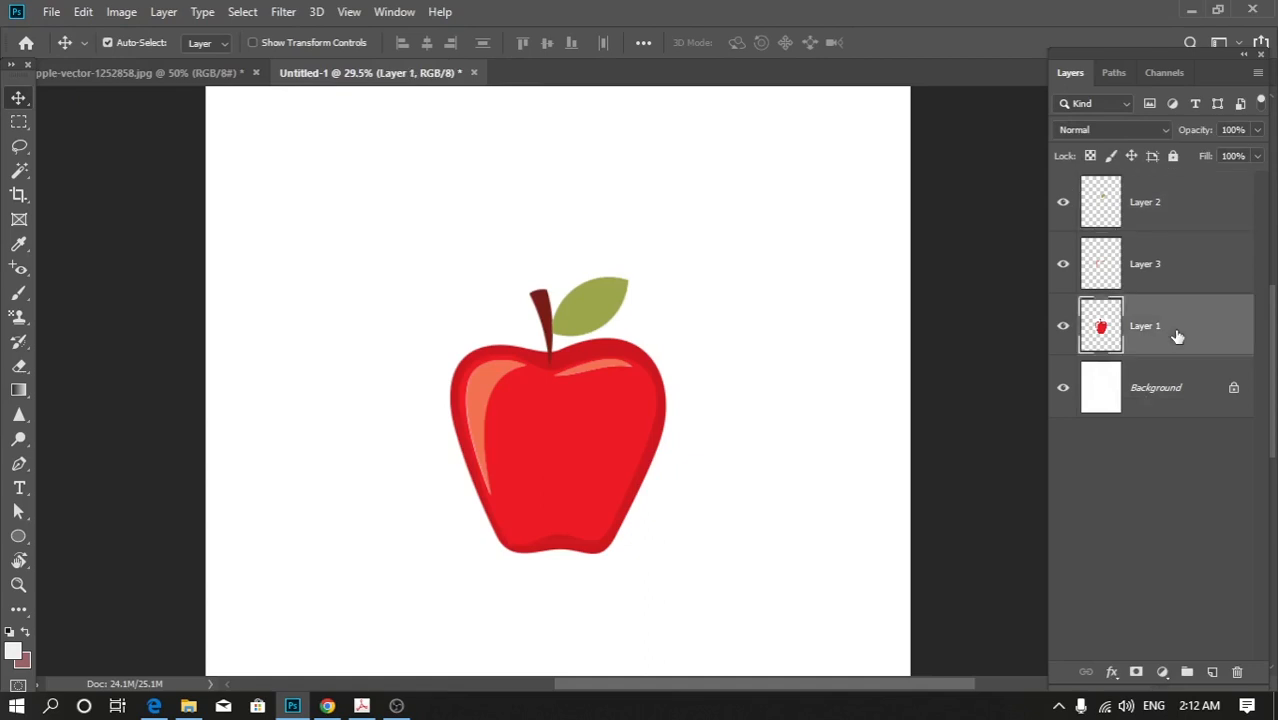
{"action": "left_click", "coordinate": [1155, 398]}
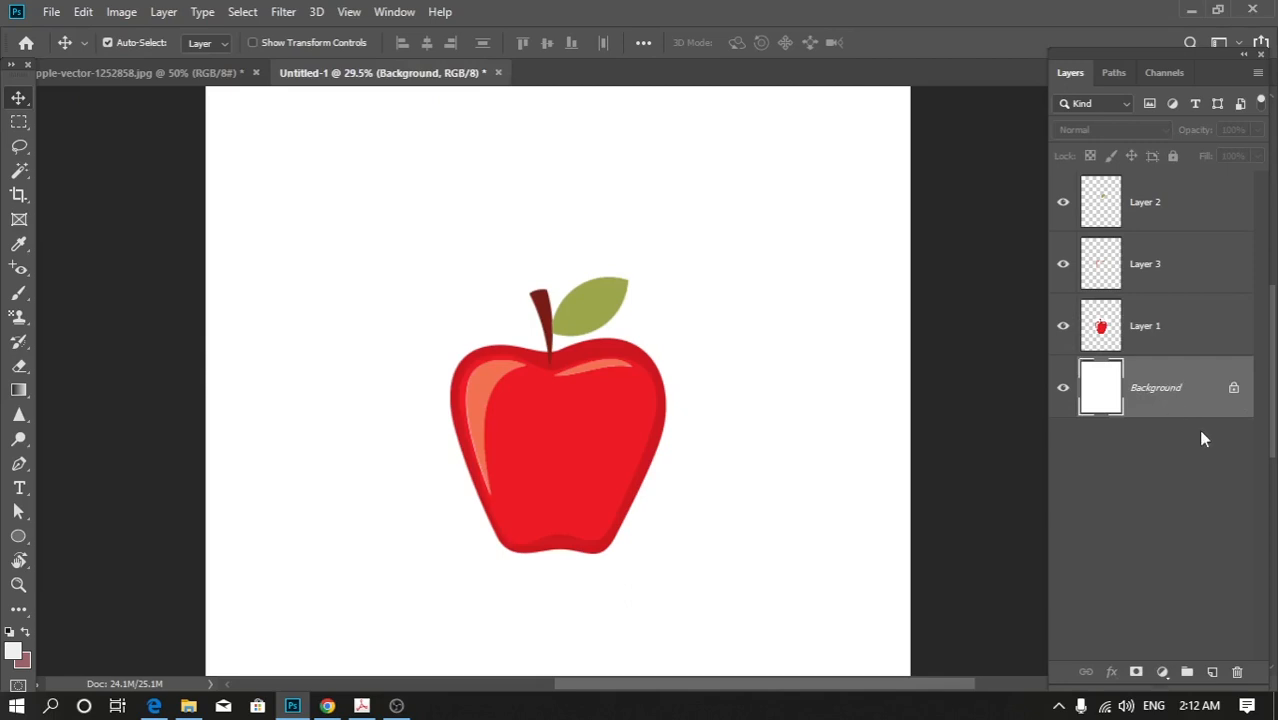
Hide Layer 1, Layer 3 and Layer 2 in Untitled-1 and switch to the apple vector JPG document.
{"action": "left_click_drag", "start_coordinate": [1065, 328], "coordinate": [1076, 222]}
{"action": "left_click", "coordinate": [1062, 203]}
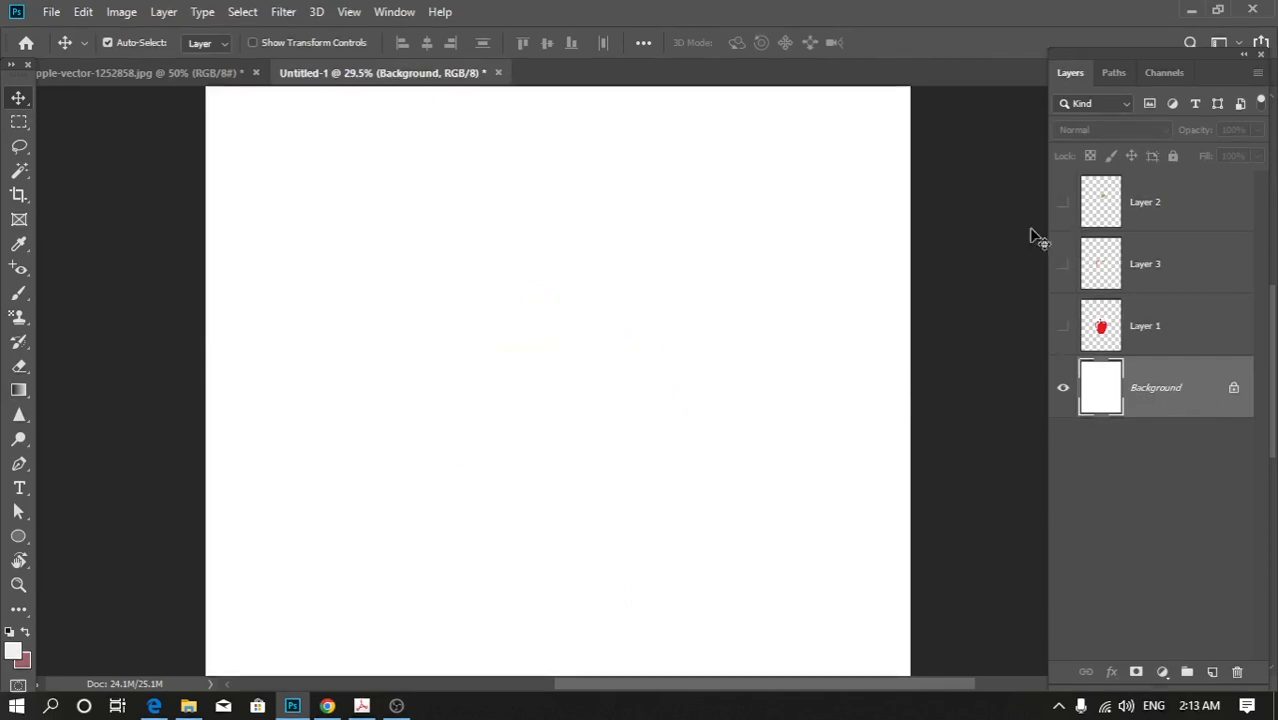
{"action": "left_click", "coordinate": [650, 362]}
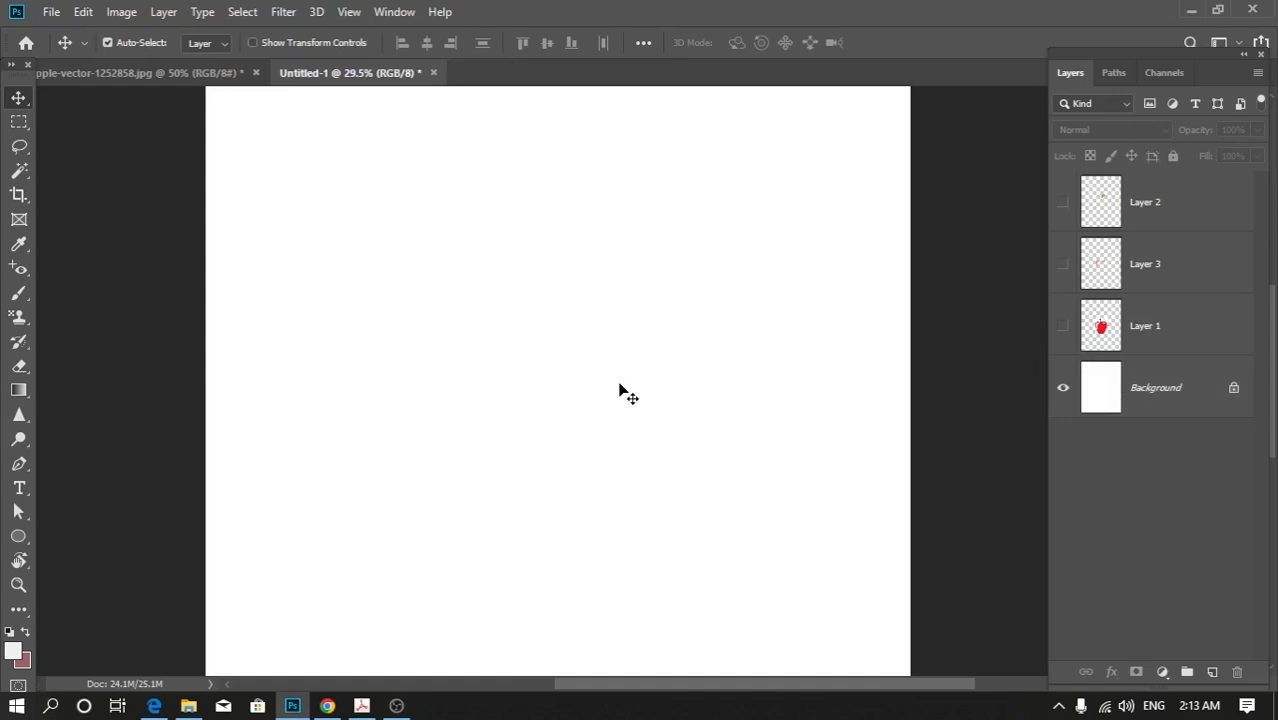
{"action": "scroll", "coordinate": [620, 390], "scroll_direction": "down", "scroll_amount": 4}
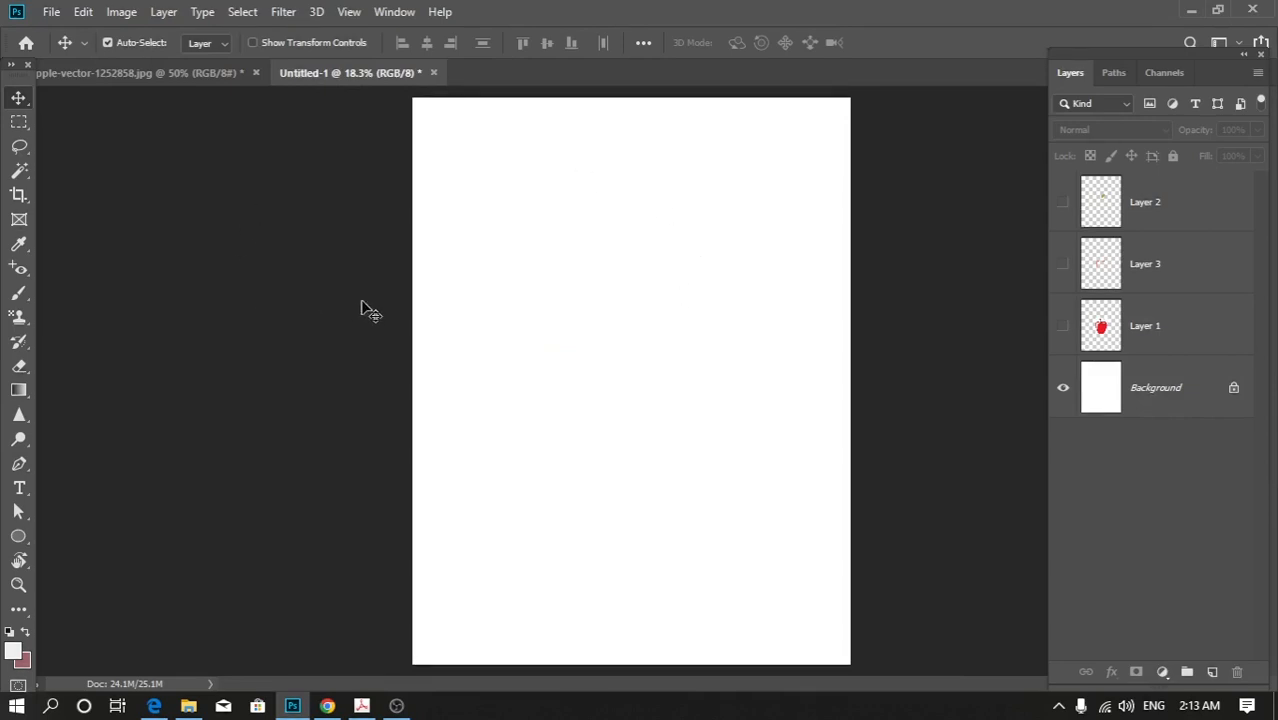
{"action": "left_click", "coordinate": [1153, 403]}
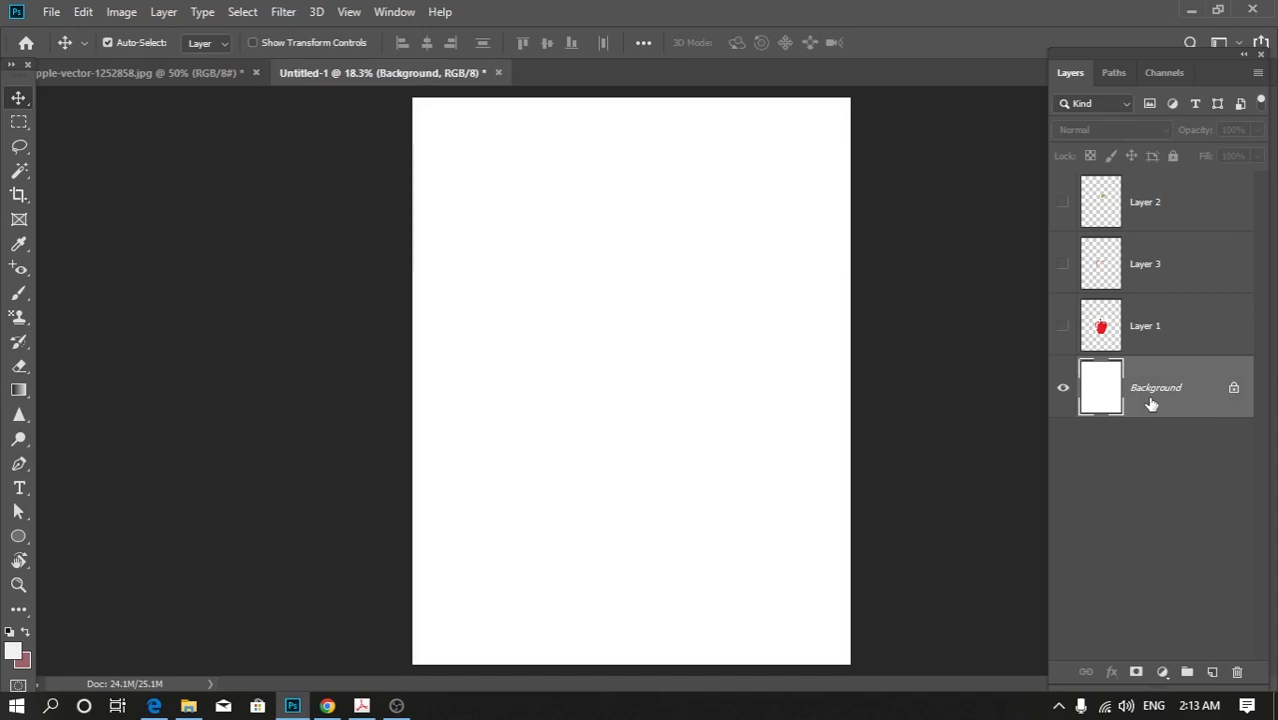
{"action": "left_click", "coordinate": [118, 73]}
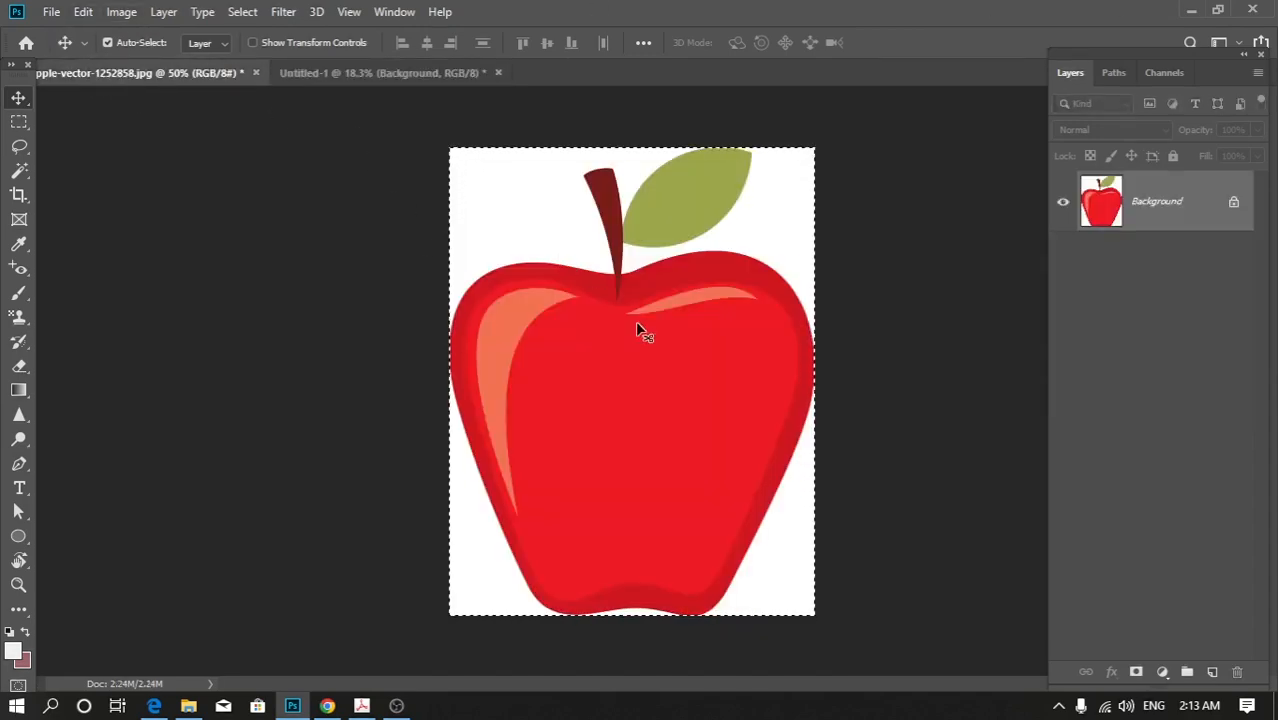
Paste a copy of the whole apple image onto a new layer above the Background.
{"action": "key", "text": "ctrl+d"}
{"action": "key", "text": "ctrl+a"}
{"action": "left_click", "coordinate": [1212, 673]}
{"action": "key", "text": "ctrl+v"}
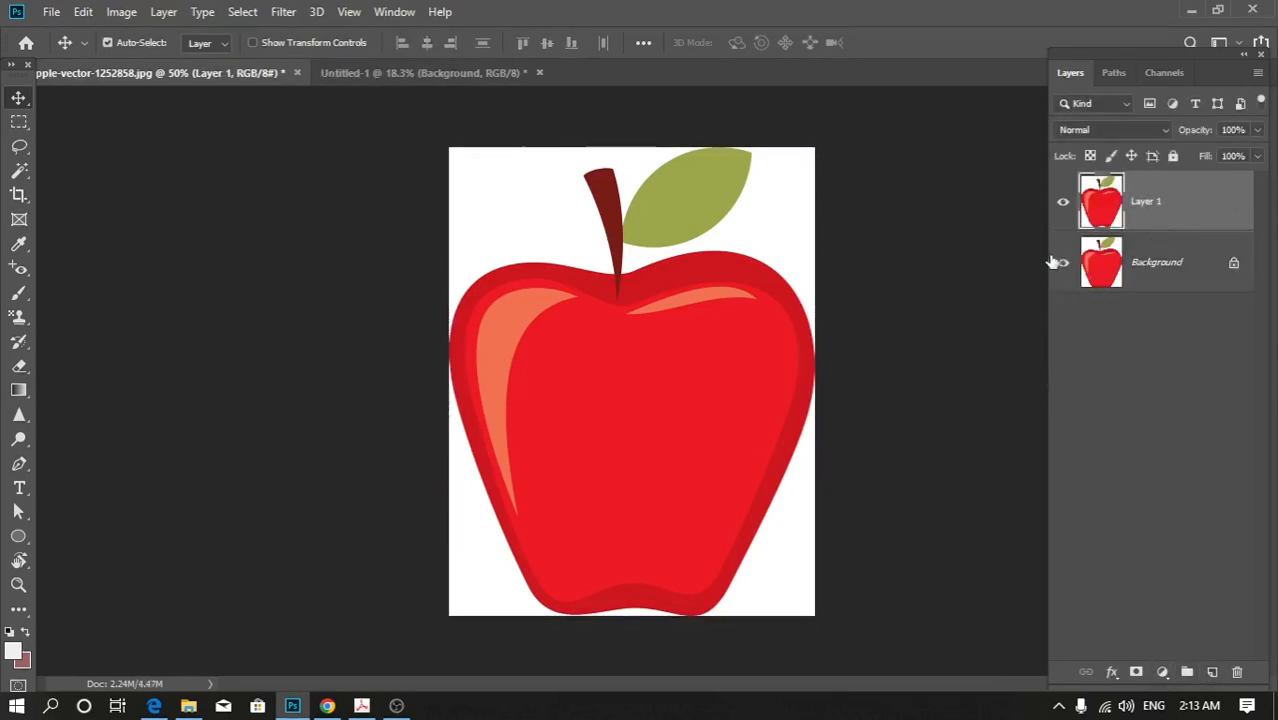
Hide the pasted Layer 1 and delete it from the apple vector document.
{"action": "left_click", "coordinate": [1063, 262]}
{"action": "left_click", "coordinate": [1063, 202]}
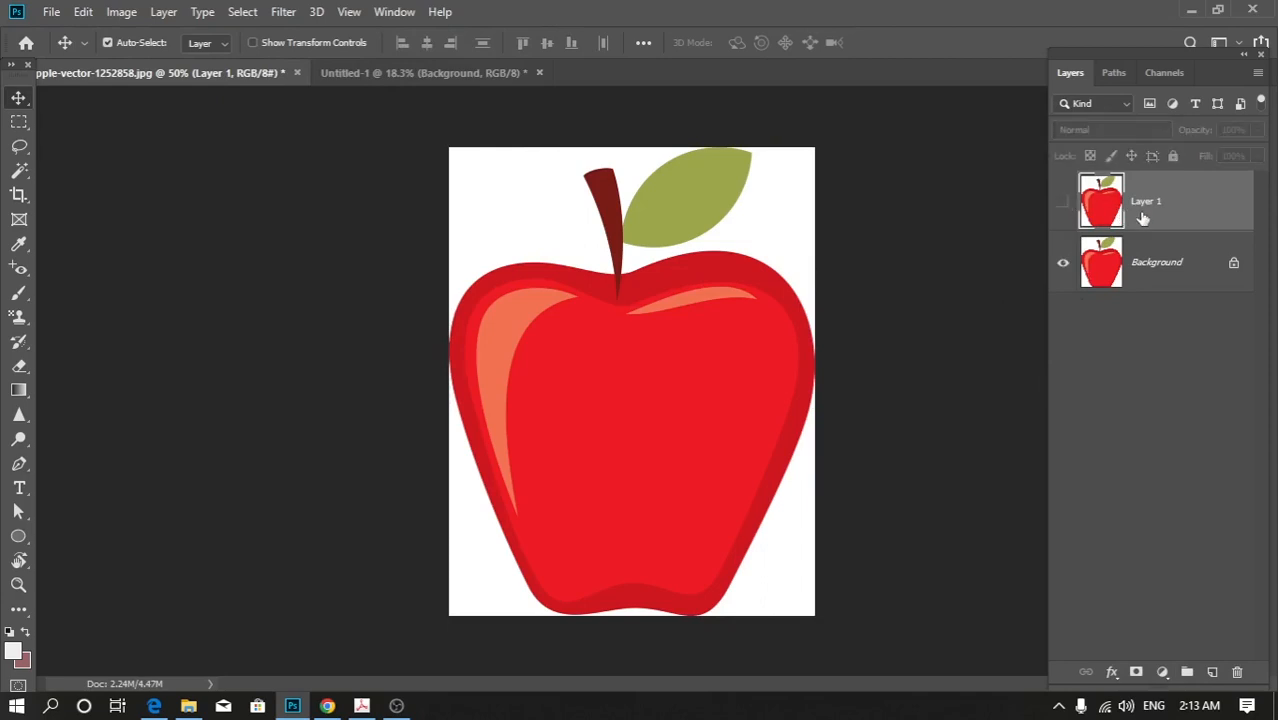
{"action": "key", "text": "Delete"}
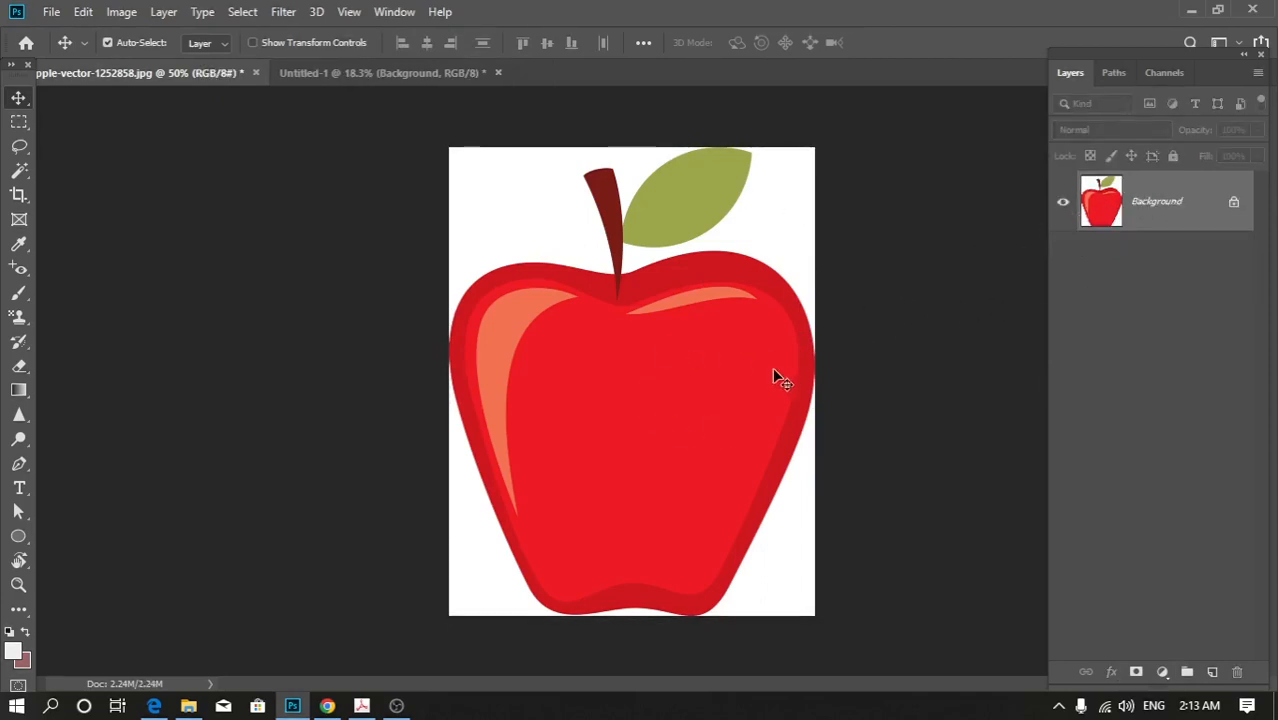
Fill the Background layer with the light grey foreground colour and convert it to a regular layer named Layer 0.
{"action": "key", "text": "alt+BackSpace"}
{"action": "key", "text": "ctrl+BackSpace"}
{"action": "key", "text": "alt+BackSpace"}
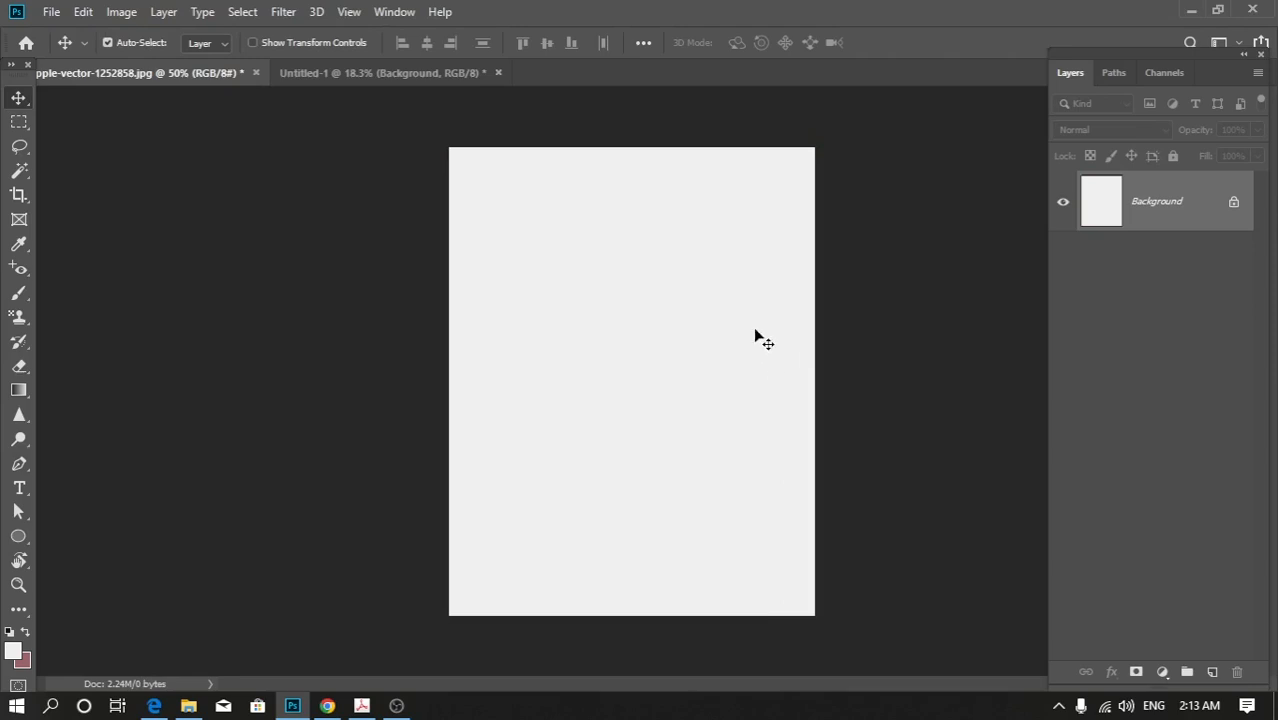
{"action": "double_click", "coordinate": [1188, 215]}
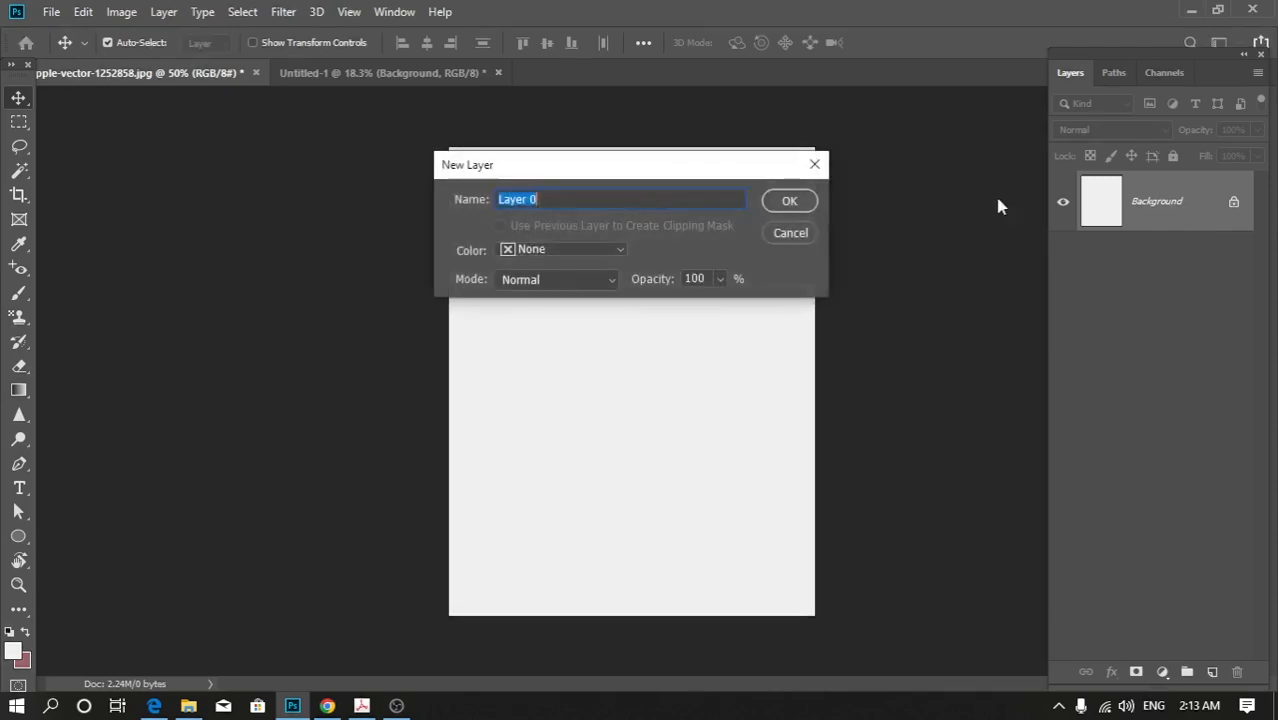
{"action": "left_click", "coordinate": [790, 201]}
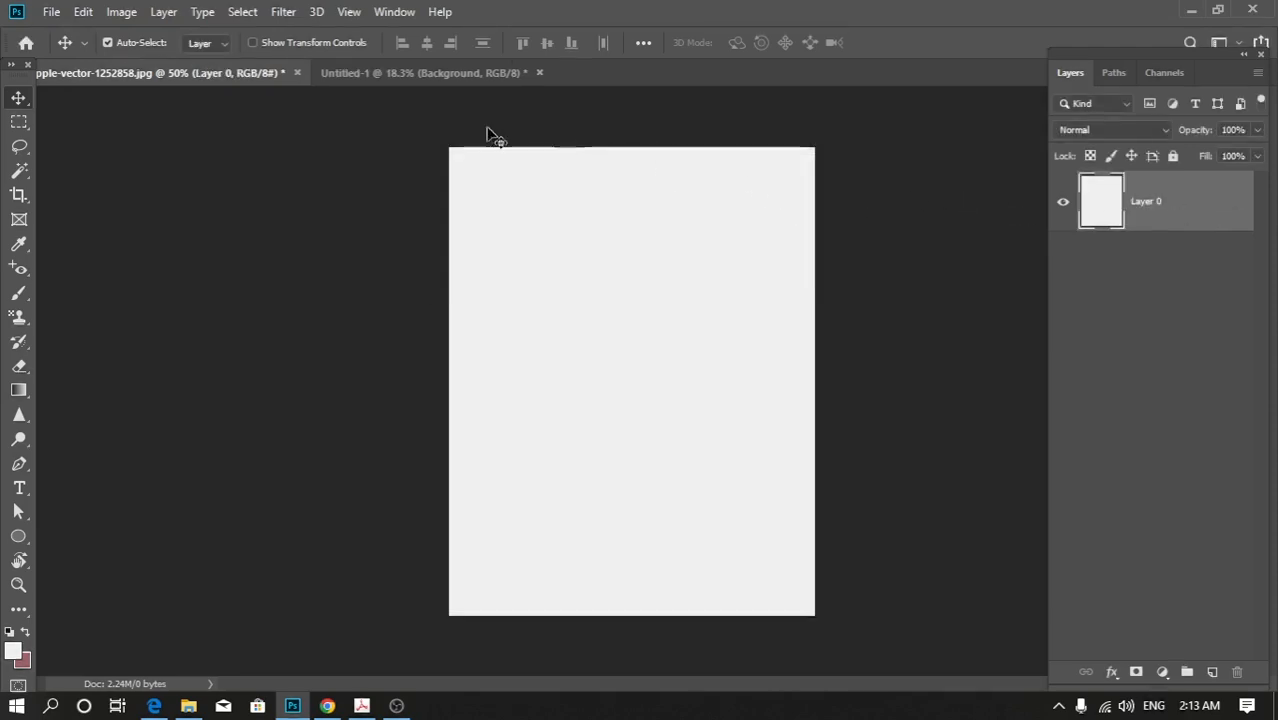
Switch back to the Untitled-1 document, select Layer 1 and make it visible.
{"action": "left_click", "coordinate": [350, 74]}
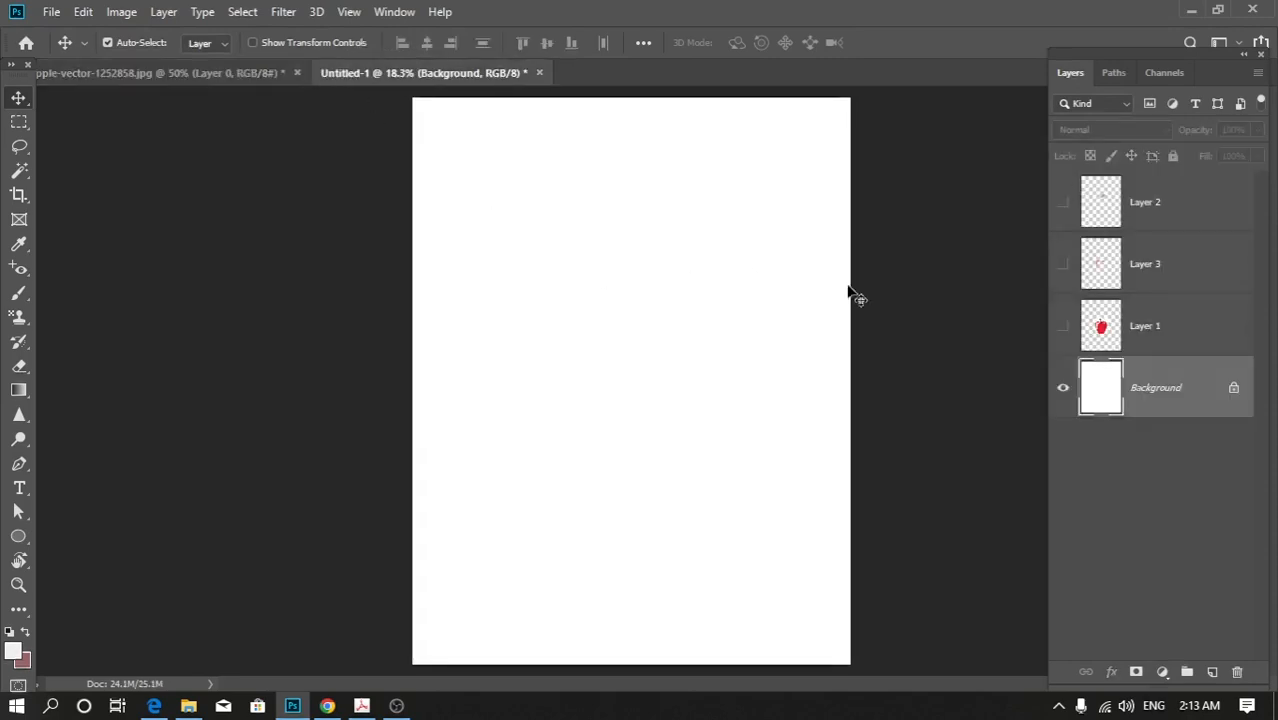
{"action": "left_click", "coordinate": [1184, 324]}
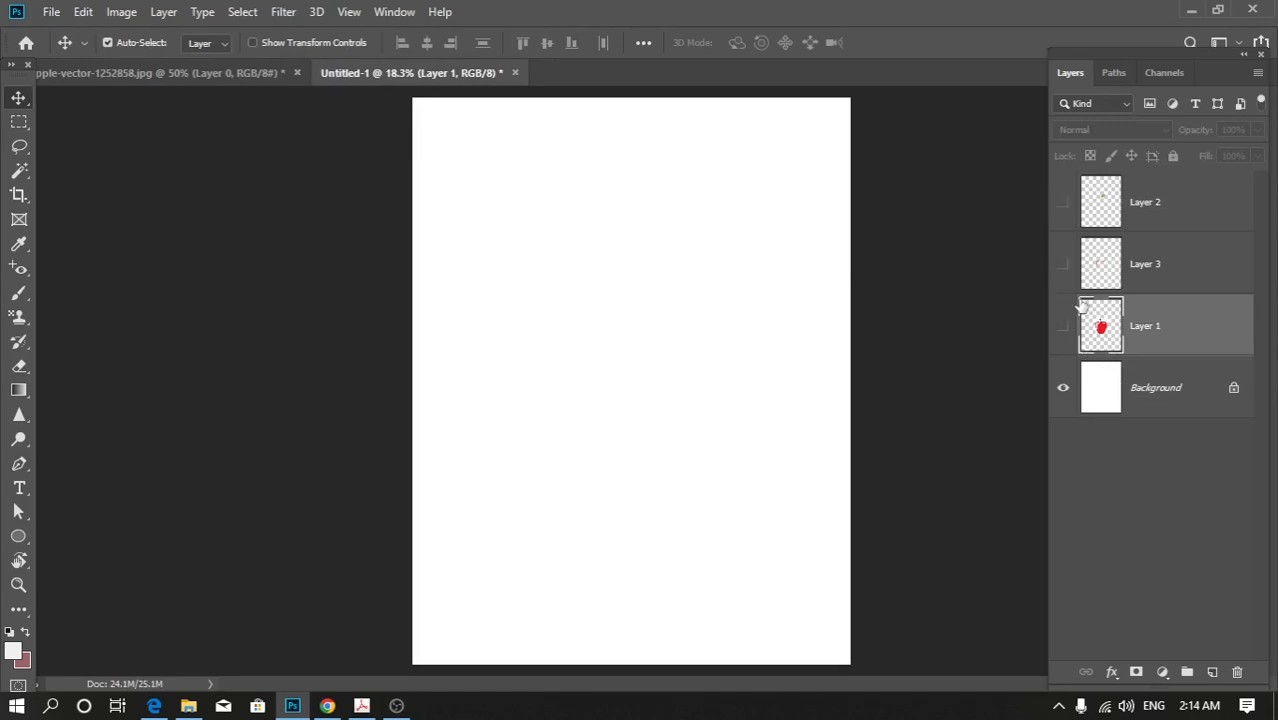
{"action": "scroll", "coordinate": [1156, 308], "scroll_direction": "up", "scroll_amount": 1}
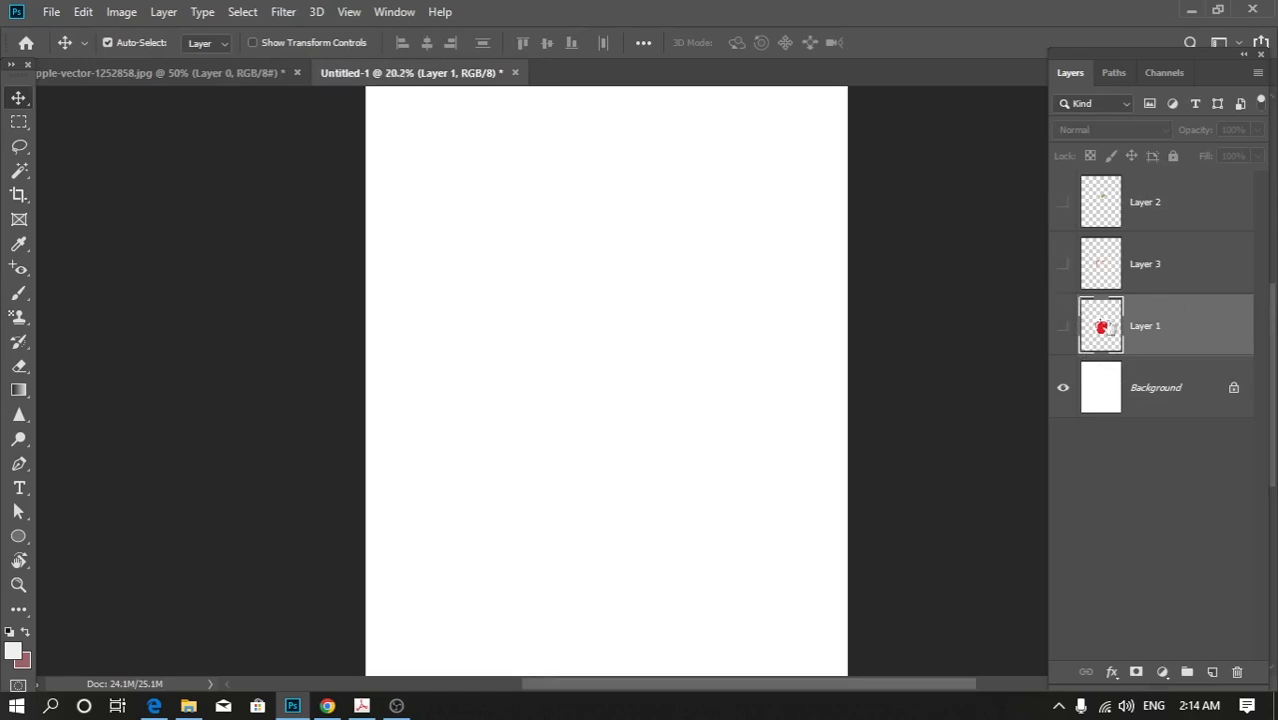
{"action": "left_click", "coordinate": [1063, 326]}
{"action": "scroll", "coordinate": [662, 368], "scroll_direction": "up", "scroll_amount": 3}
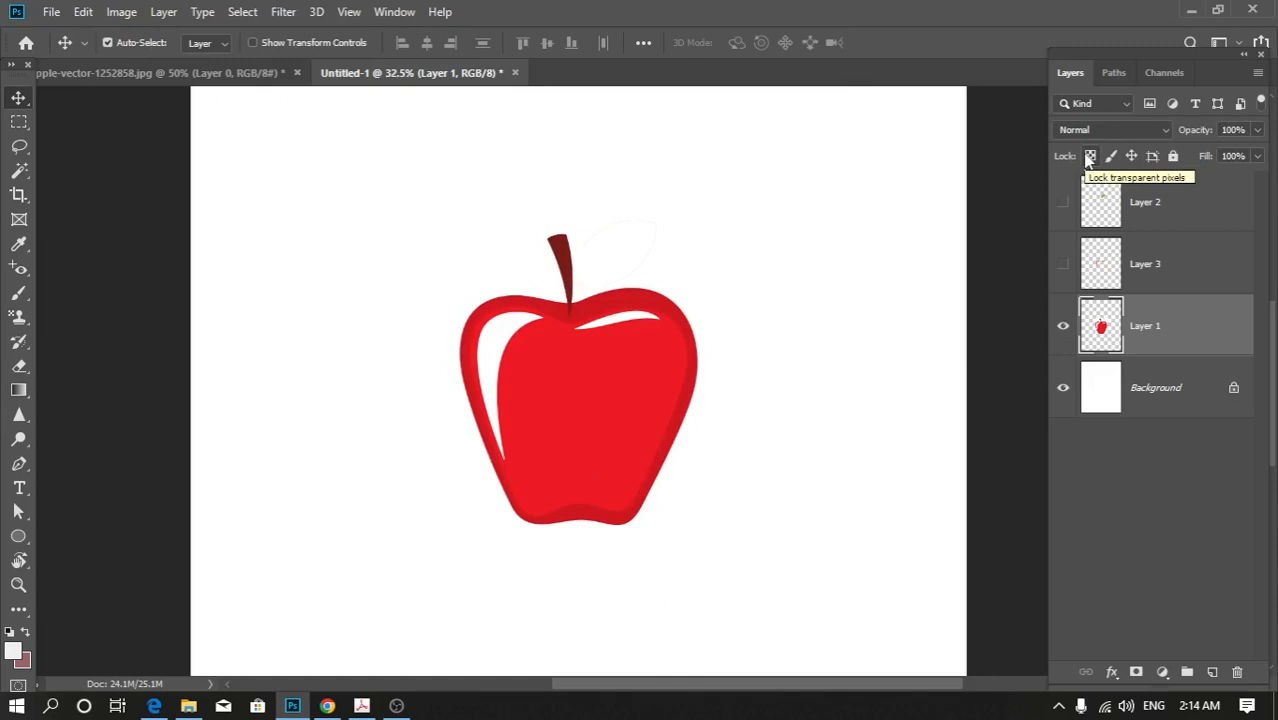
Lock the transparent pixels of Layer 1 and hide the Background layer.
{"action": "left_click", "coordinate": [1089, 157]}
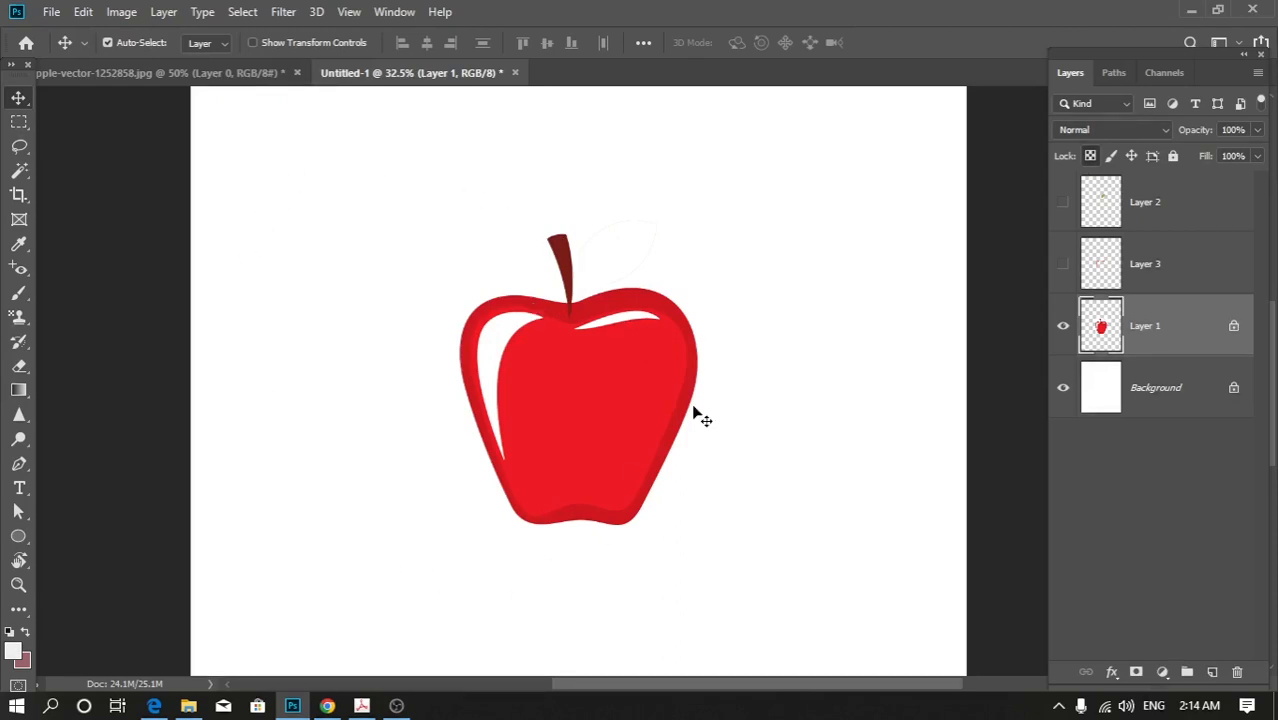
{"action": "left_click", "coordinate": [1063, 390]}
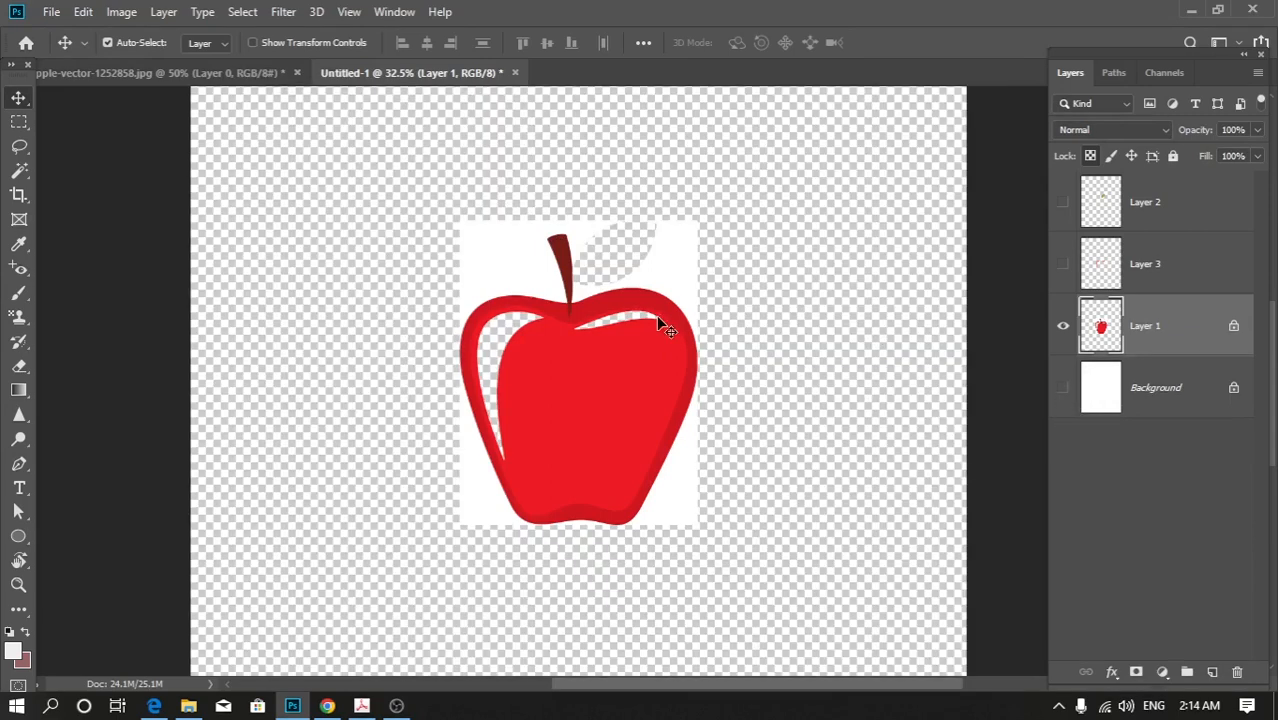
Examine the transparent and filled areas of Layer 1 around the apple, toggling the layer's visibility for comparison.
{"action": "scroll", "coordinate": [471, 253], "scroll_direction": "up", "scroll_amount": 5}
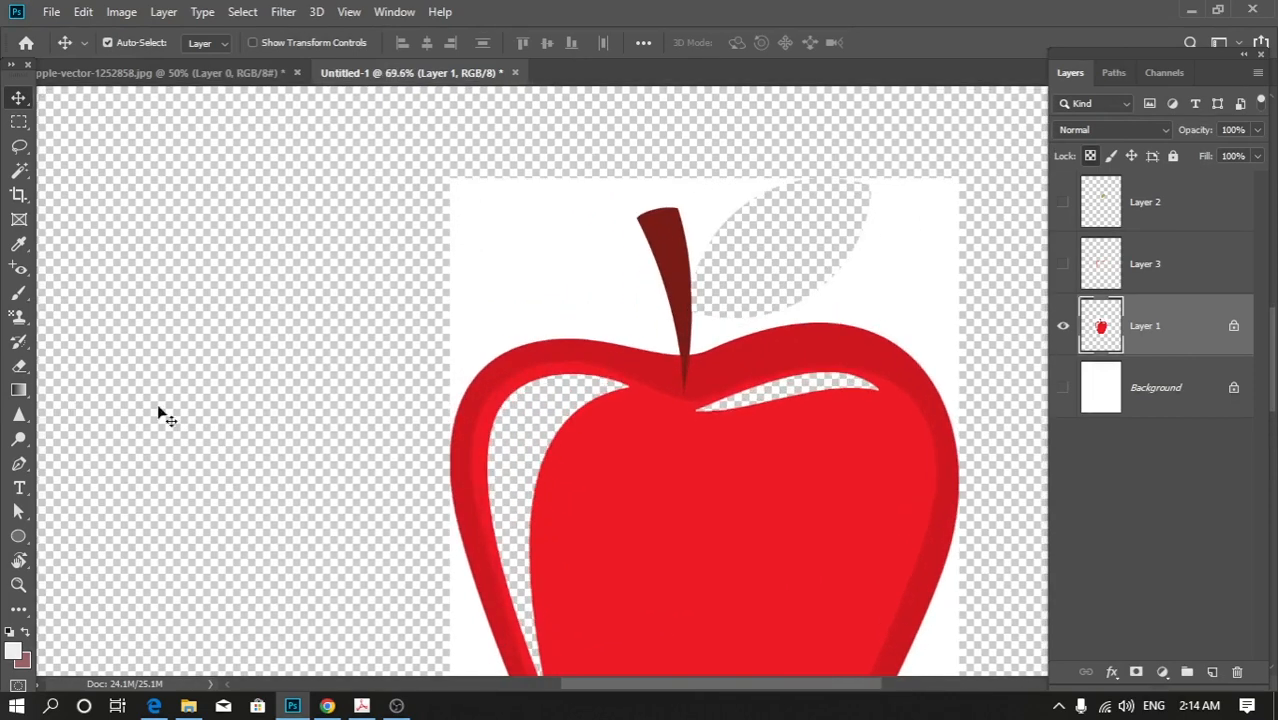
{"action": "scroll", "coordinate": [202, 345], "scroll_direction": "up", "scroll_amount": 5}
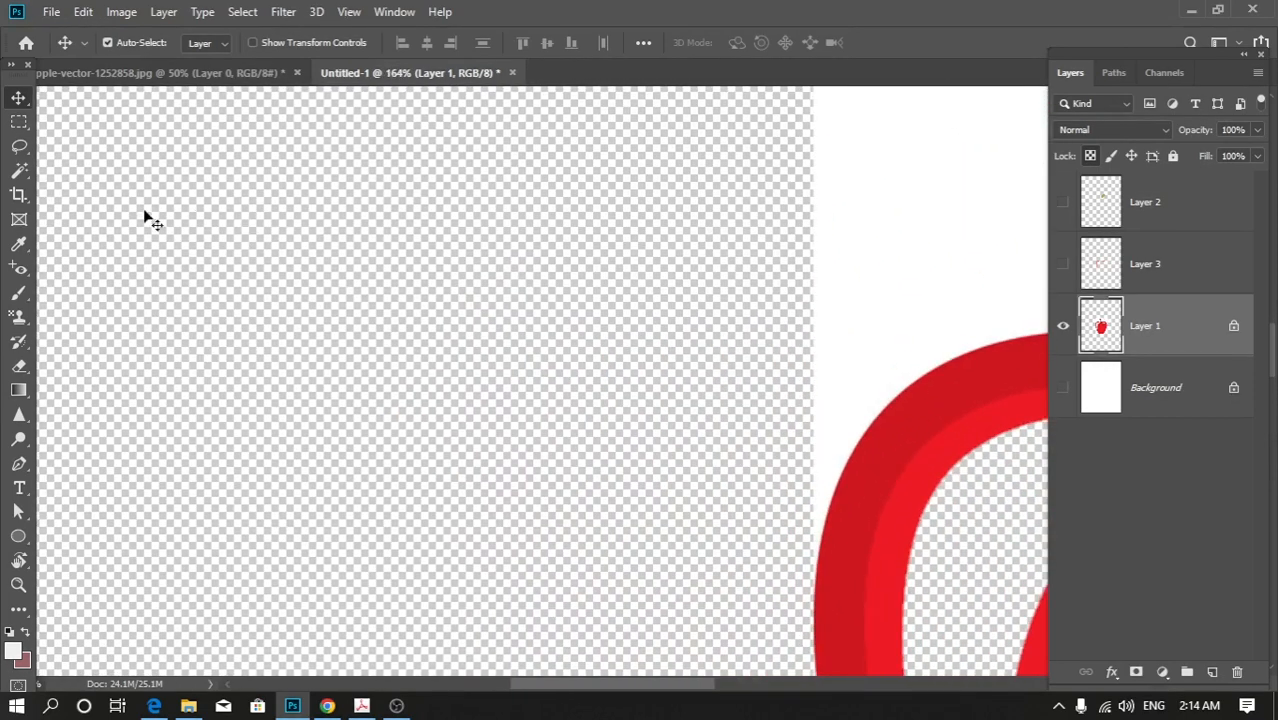
{"action": "scroll", "coordinate": [382, 317], "scroll_direction": "down", "scroll_amount": 5}
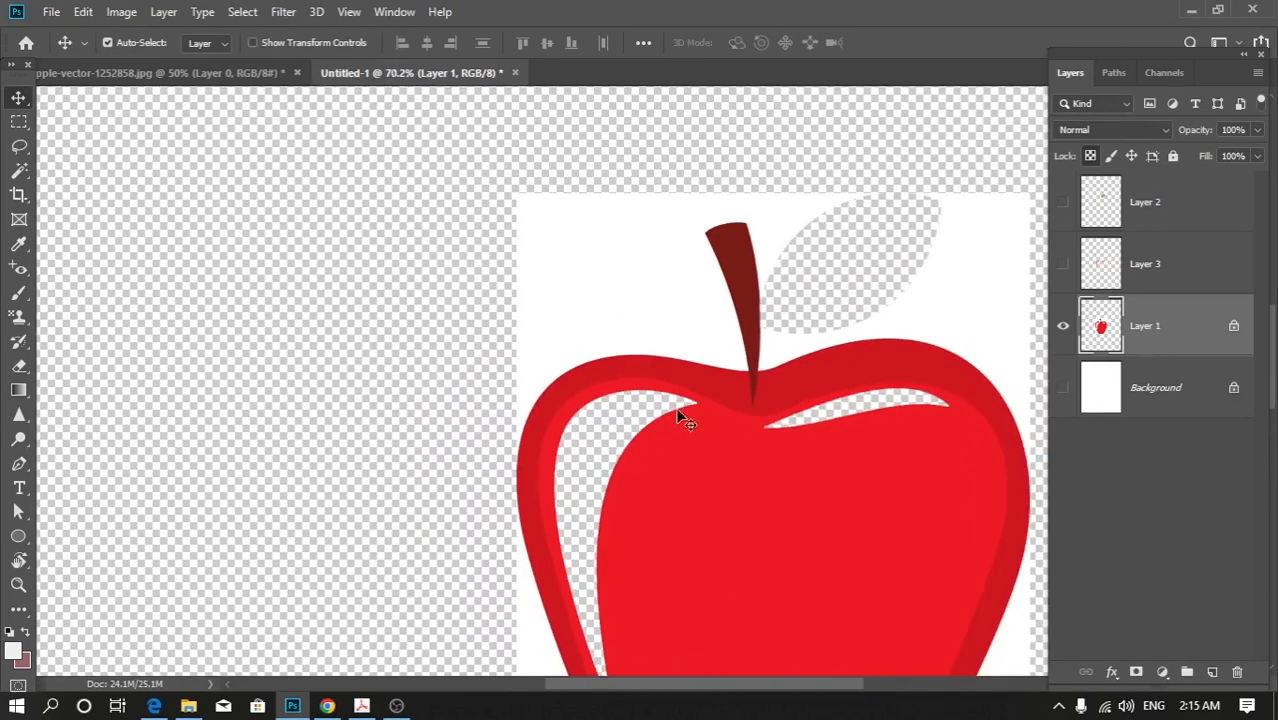
{"action": "left_click_drag", "start_coordinate": [789, 359], "coordinate": [553, 264]}
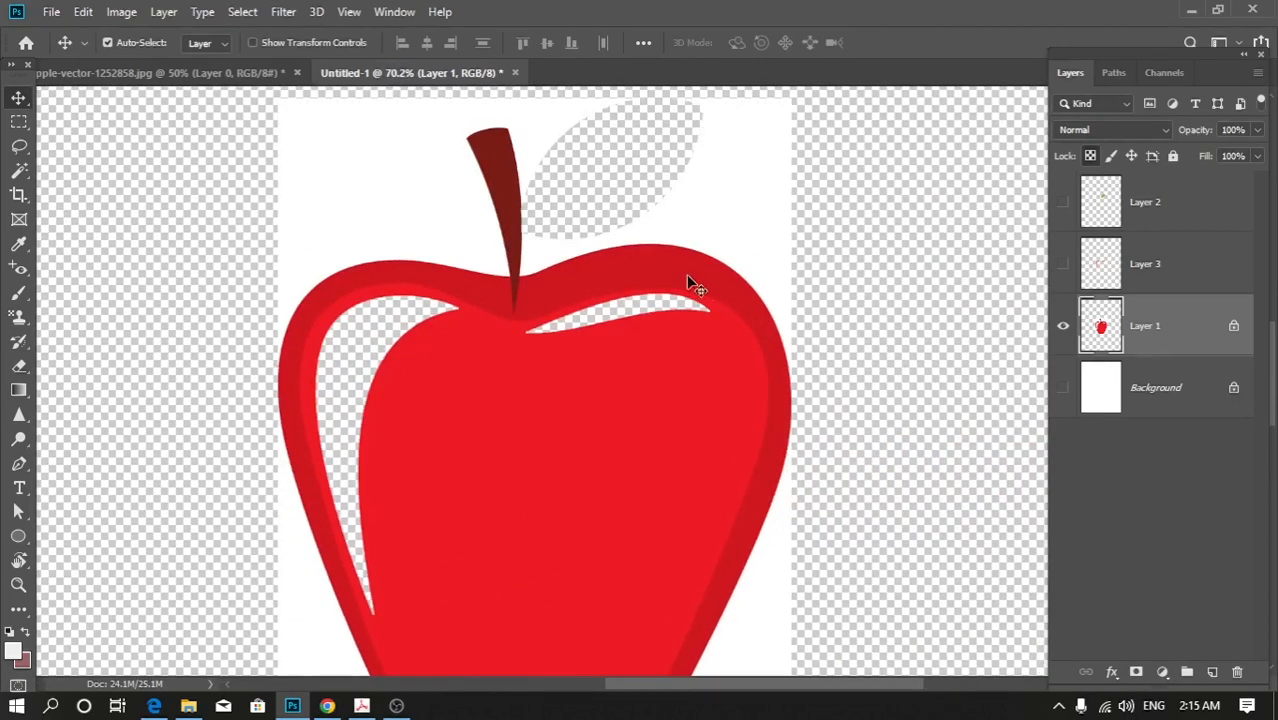
{"action": "scroll", "coordinate": [725, 308], "scroll_direction": "down", "scroll_amount": 1}
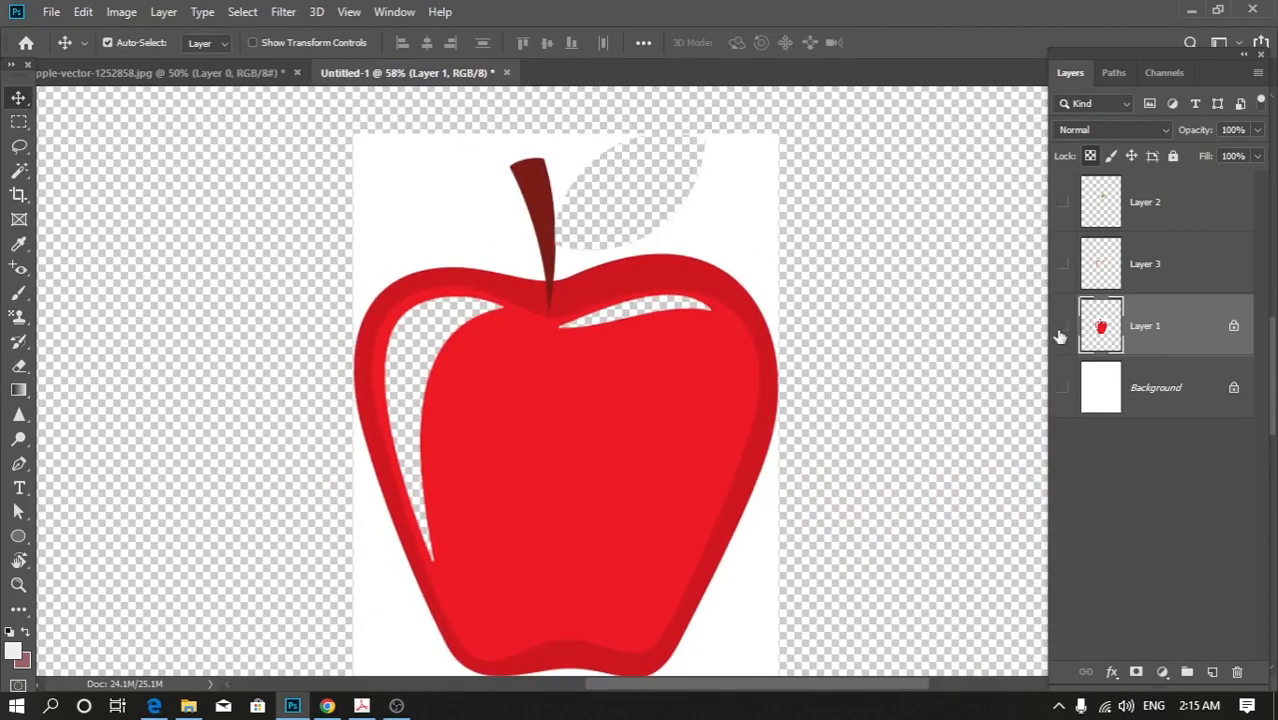
{"action": "left_click", "coordinate": [1062, 327]}
{"action": "scroll", "coordinate": [701, 372], "scroll_direction": "down", "scroll_amount": 2}
{"action": "scroll", "coordinate": [701, 372], "scroll_direction": "down", "scroll_amount": 1}
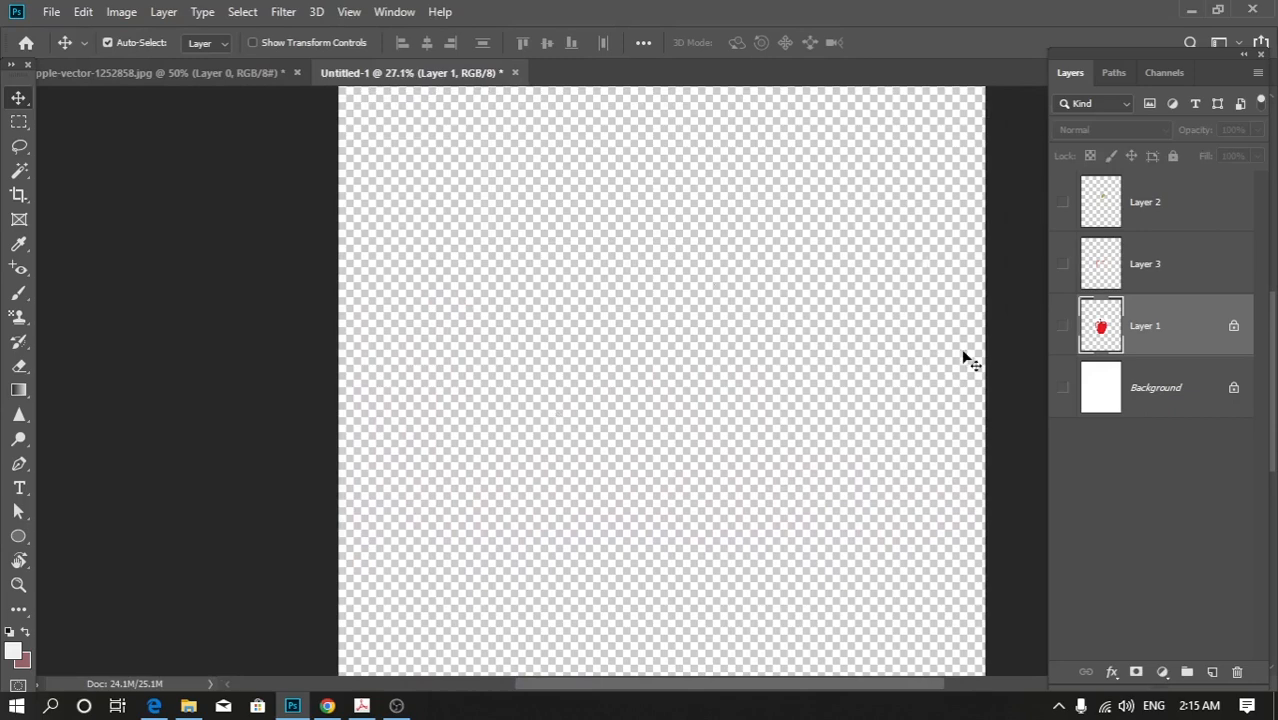
{"action": "left_click", "coordinate": [1062, 327]}
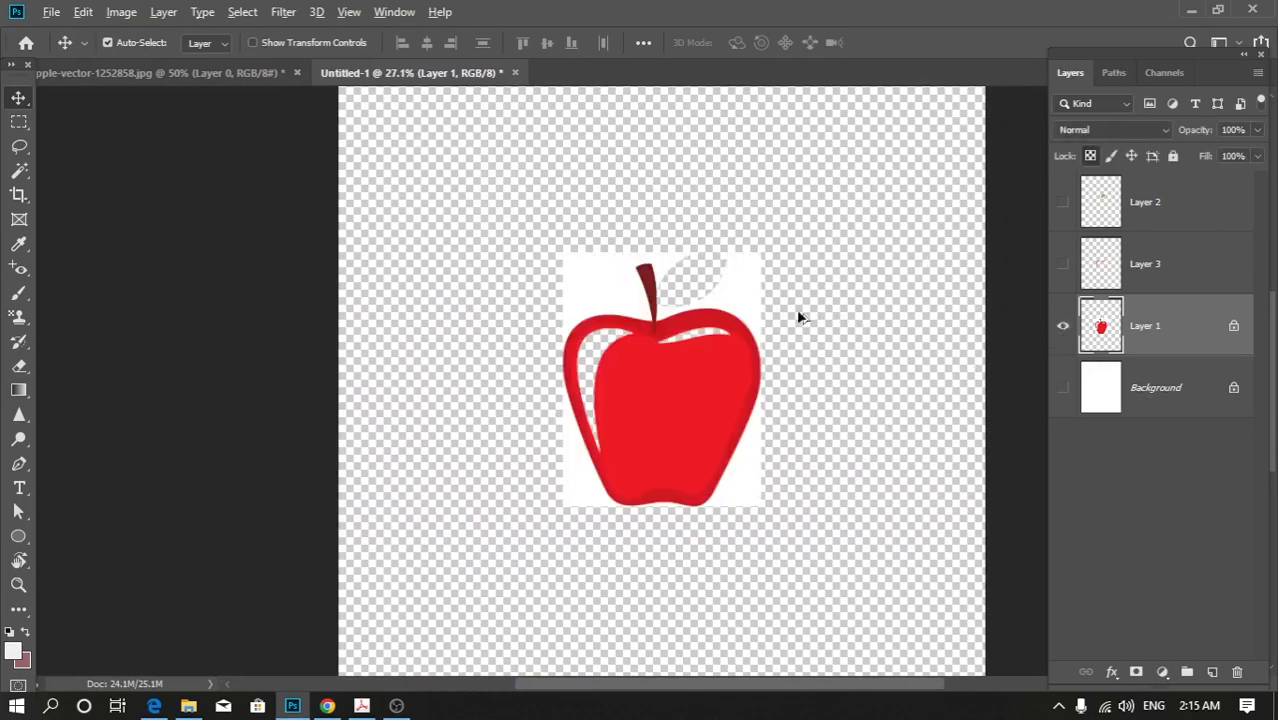
{"action": "scroll", "coordinate": [750, 300], "scroll_direction": "up", "scroll_amount": 2}
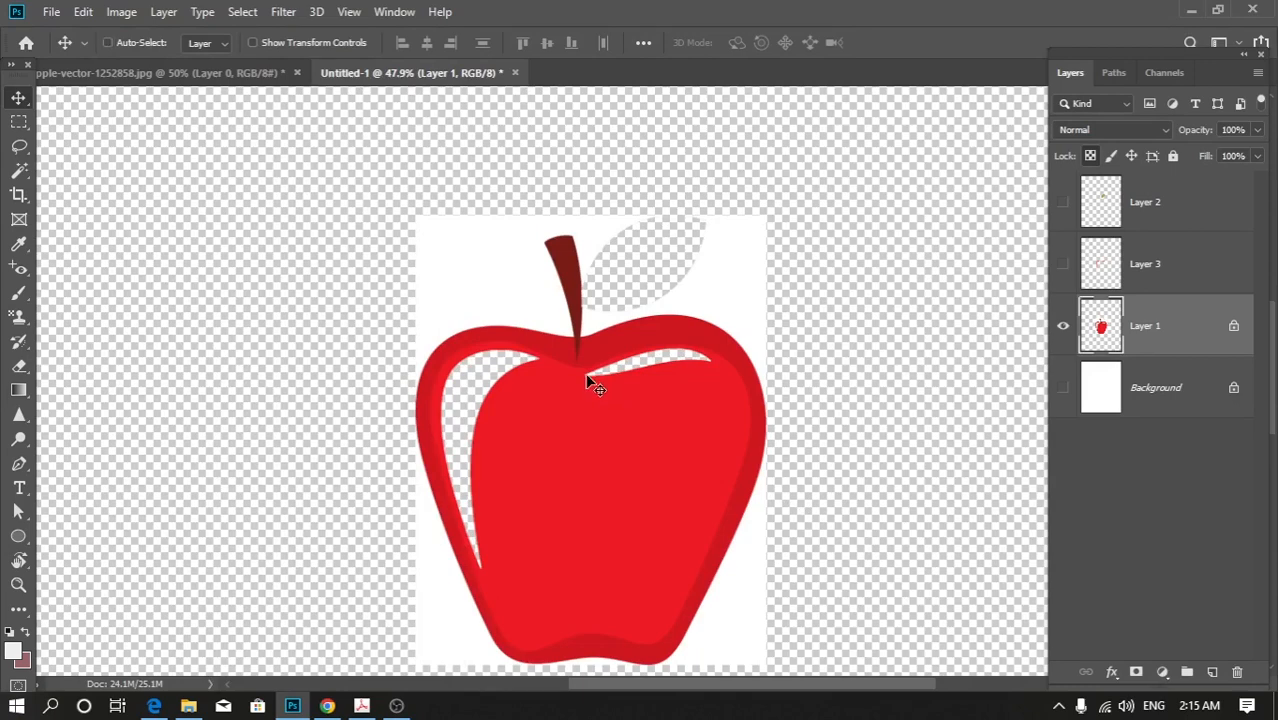
Paint over the apple on the transparency-locked Layer 1 with the Brush tool in light grey.
{"action": "key", "text": "ctrl+minus"}
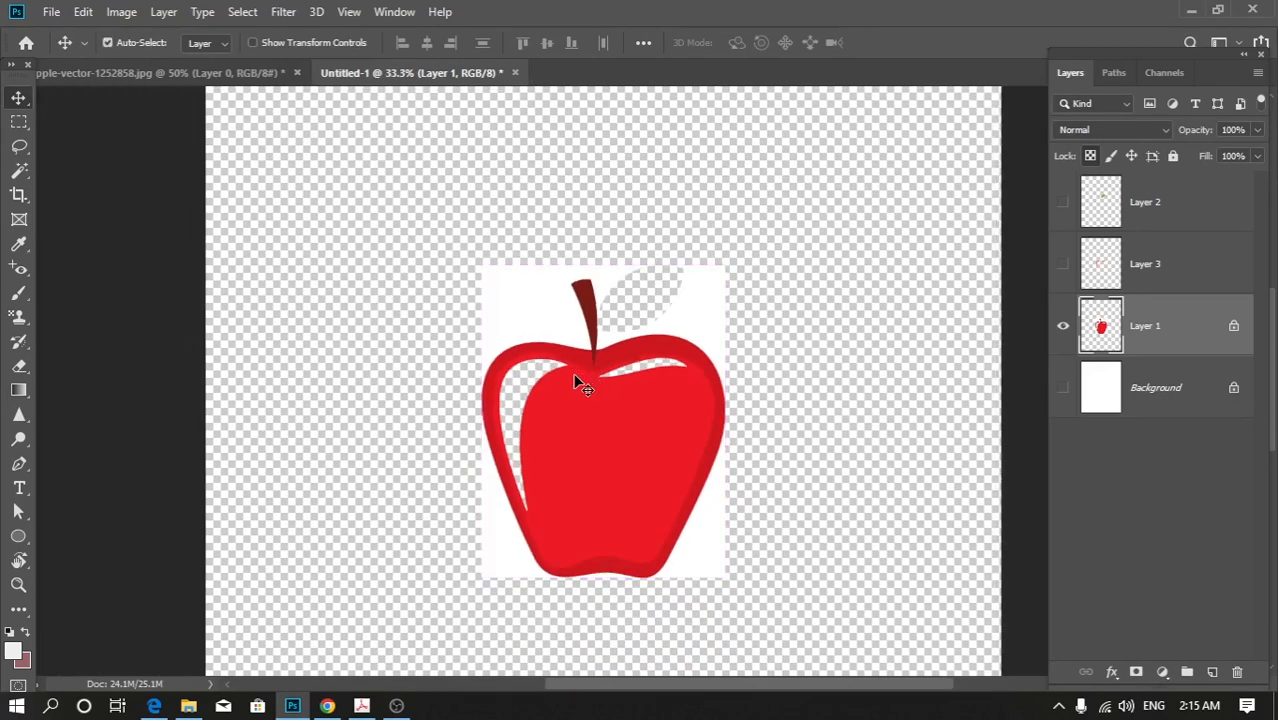
{"action": "key", "text": "b"}
{"action": "mouse_move", "coordinate": [500, 316]}
{"action": "left_mouse_down"}
{"action": "mouse_move", "coordinate": [550, 325]}
{"action": "mouse_move", "coordinate": [550, 468]}
{"action": "left_mouse_up"}
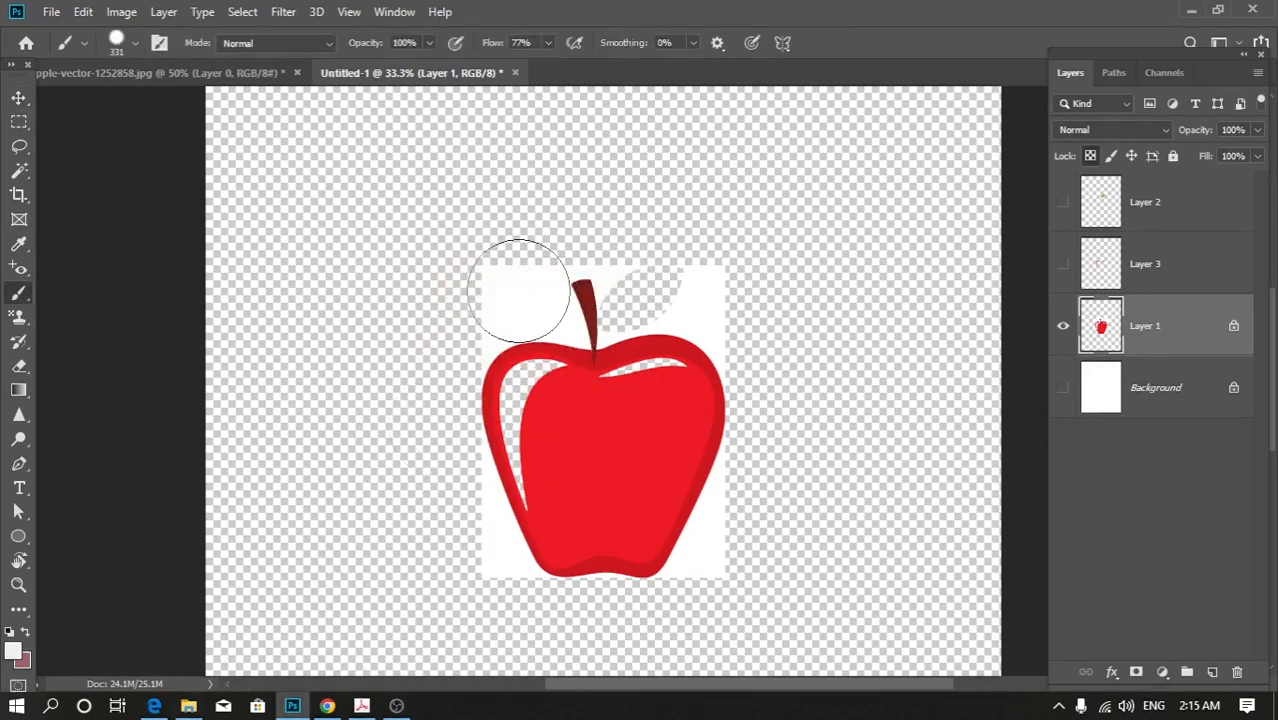
{"action": "mouse_move", "coordinate": [479, 271]}
{"action": "left_mouse_down"}
{"action": "mouse_move", "coordinate": [428, 436]}
{"action": "mouse_move", "coordinate": [579, 291]}
{"action": "mouse_move", "coordinate": [491, 385]}
{"action": "mouse_move", "coordinate": [585, 372]}
{"action": "mouse_move", "coordinate": [570, 486]}
{"action": "mouse_move", "coordinate": [645, 455]}
{"action": "left_mouse_up"}
{"action": "scroll", "coordinate": [765, 360], "scroll_direction": "up", "scroll_amount": 3}
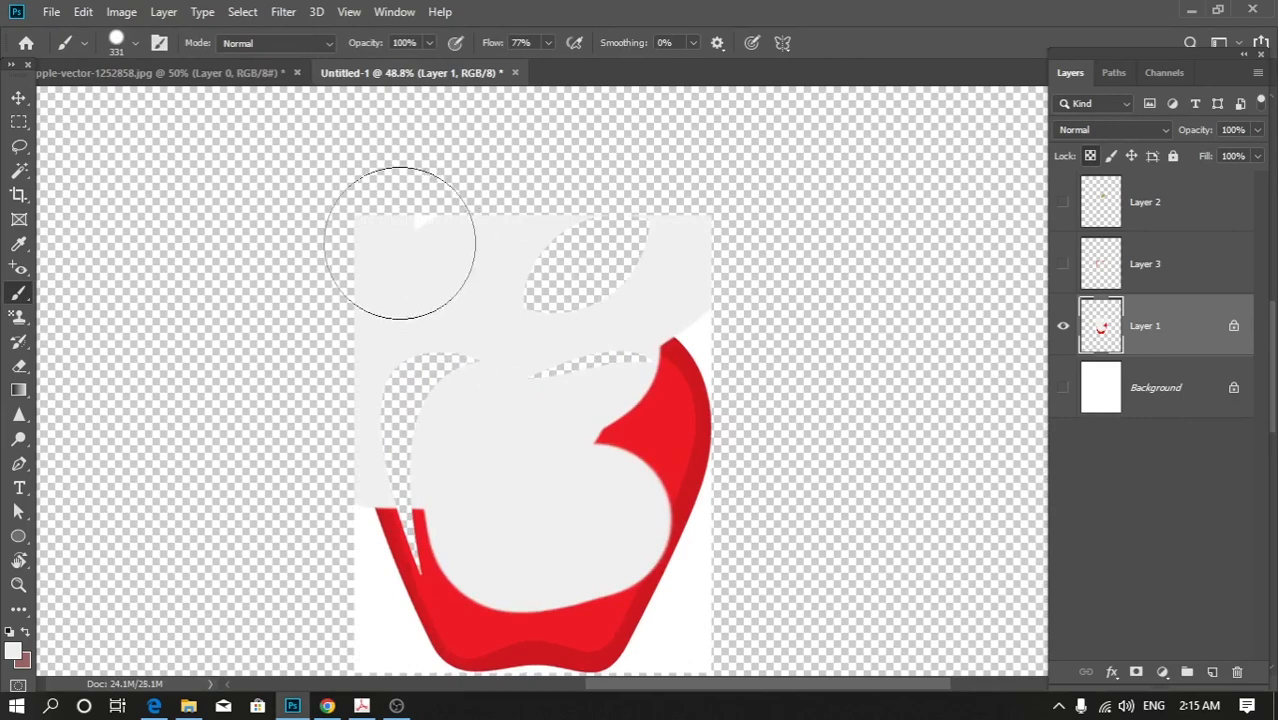
{"action": "mouse_move", "coordinate": [549, 345]}
{"action": "left_mouse_down"}
{"action": "mouse_move", "coordinate": [810, 340]}
{"action": "mouse_move", "coordinate": [826, 312]}
{"action": "mouse_move", "coordinate": [468, 494]}
{"action": "mouse_move", "coordinate": [259, 691]}
{"action": "mouse_move", "coordinate": [510, 656]}
{"action": "mouse_move", "coordinate": [534, 557]}
{"action": "mouse_move", "coordinate": [716, 554]}
{"action": "mouse_move", "coordinate": [691, 507]}
{"action": "mouse_move", "coordinate": [704, 656]}
{"action": "mouse_move", "coordinate": [251, 613]}
{"action": "left_mouse_up"}
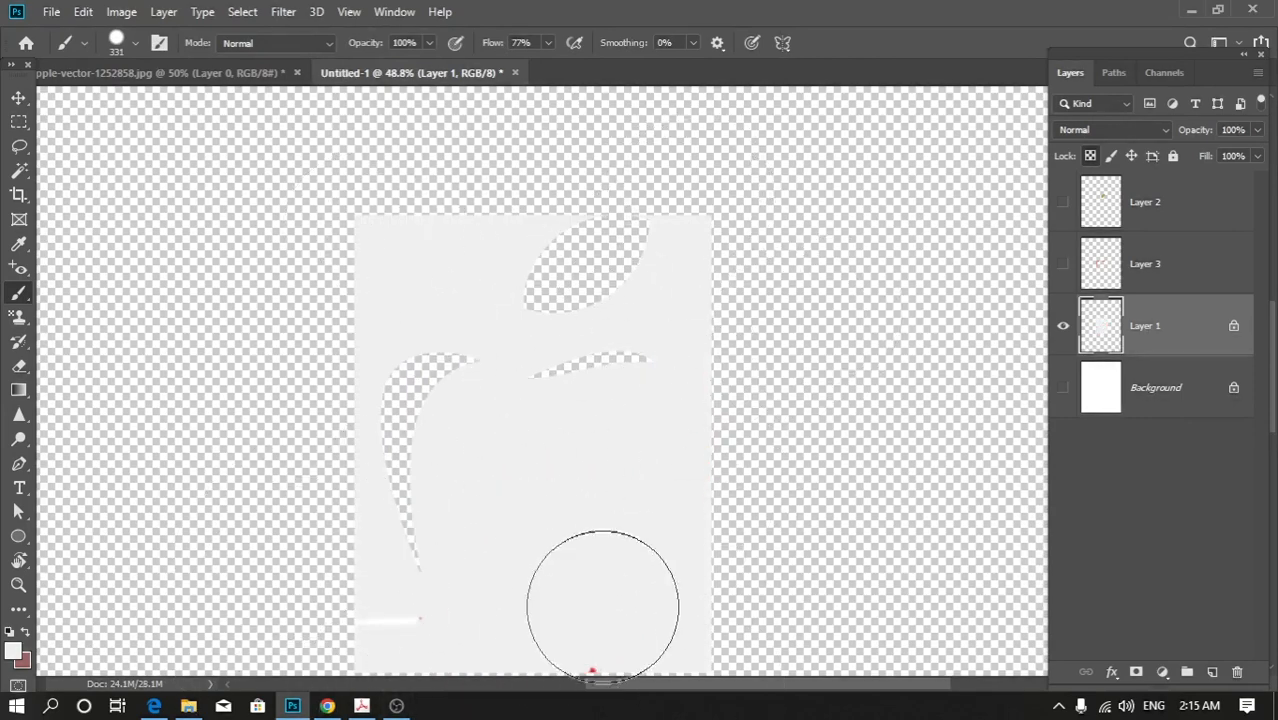
Undo the light grey brush strokes on Layer 1 and the last change to its visibility.
{"action": "key", "text": "ctrl+z"}
{"action": "key", "text": "ctrl+z"}
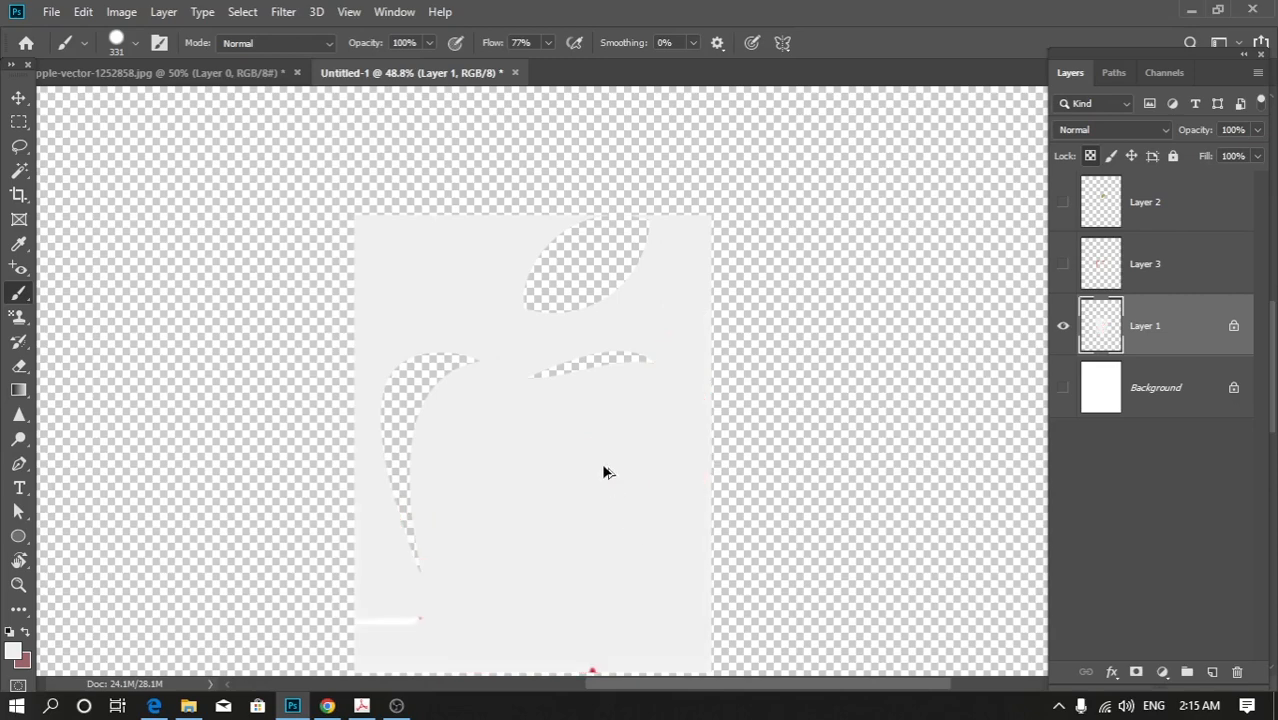
{"action": "key", "text": "ctrl+z"}
{"action": "key", "text": "ctrl+z"}
{"action": "key", "text": "ctrl+z"}
{"action": "key", "text": "ctrl+z"}
{"action": "key", "text": "ctrl+z"}
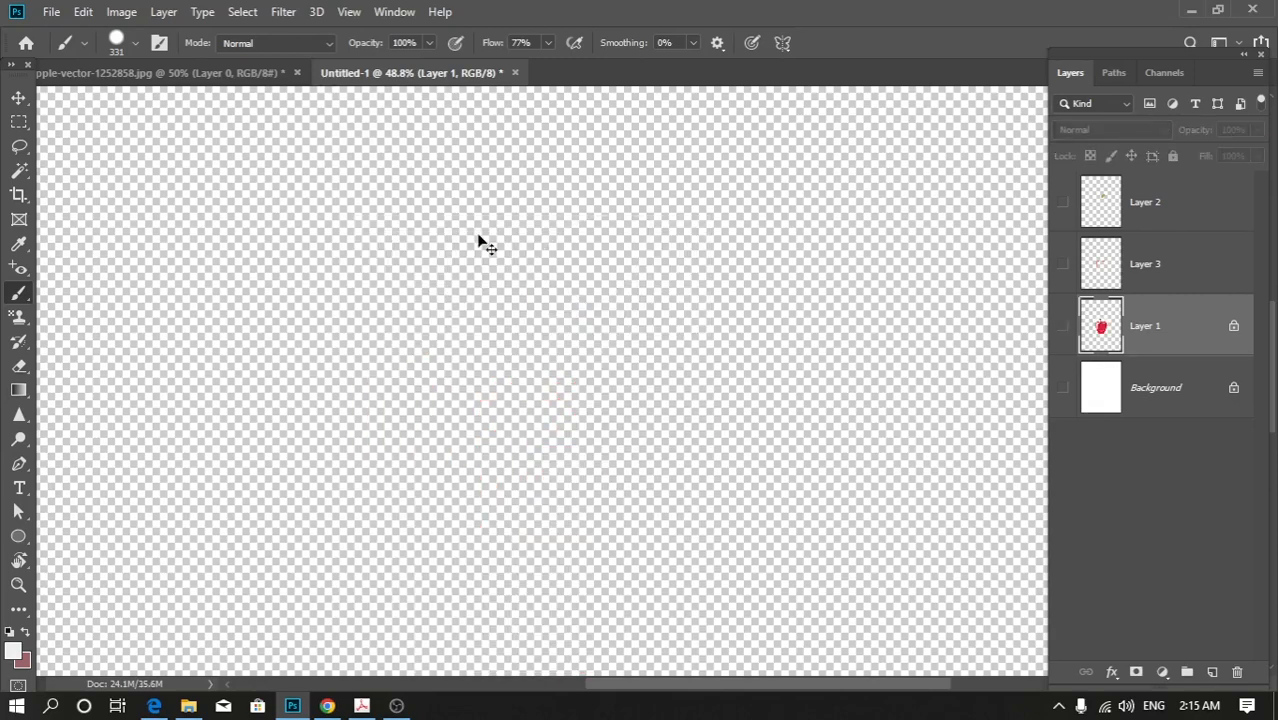
Hide Layer 1, show Layer 3 with the apple's highlights, and lock the image pixels of Layer 3.
{"action": "key", "text": "ctrl+shift+z"}
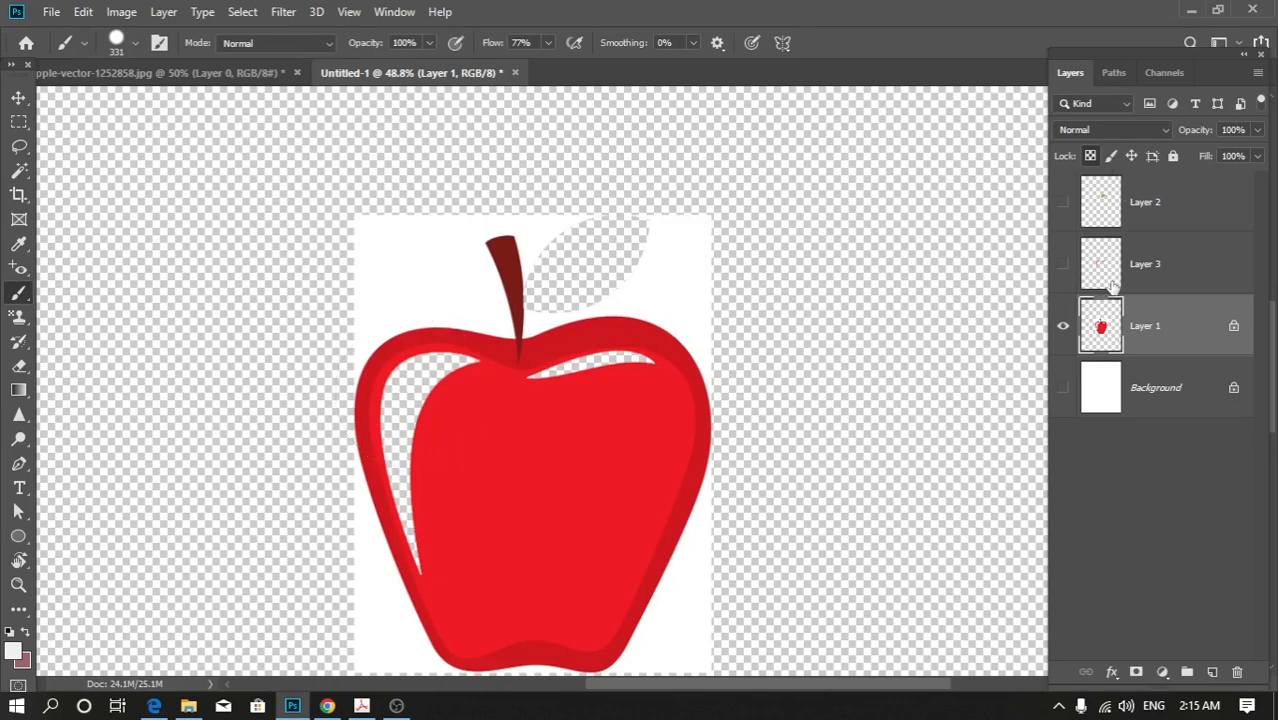
{"action": "left_click", "coordinate": [1063, 329]}
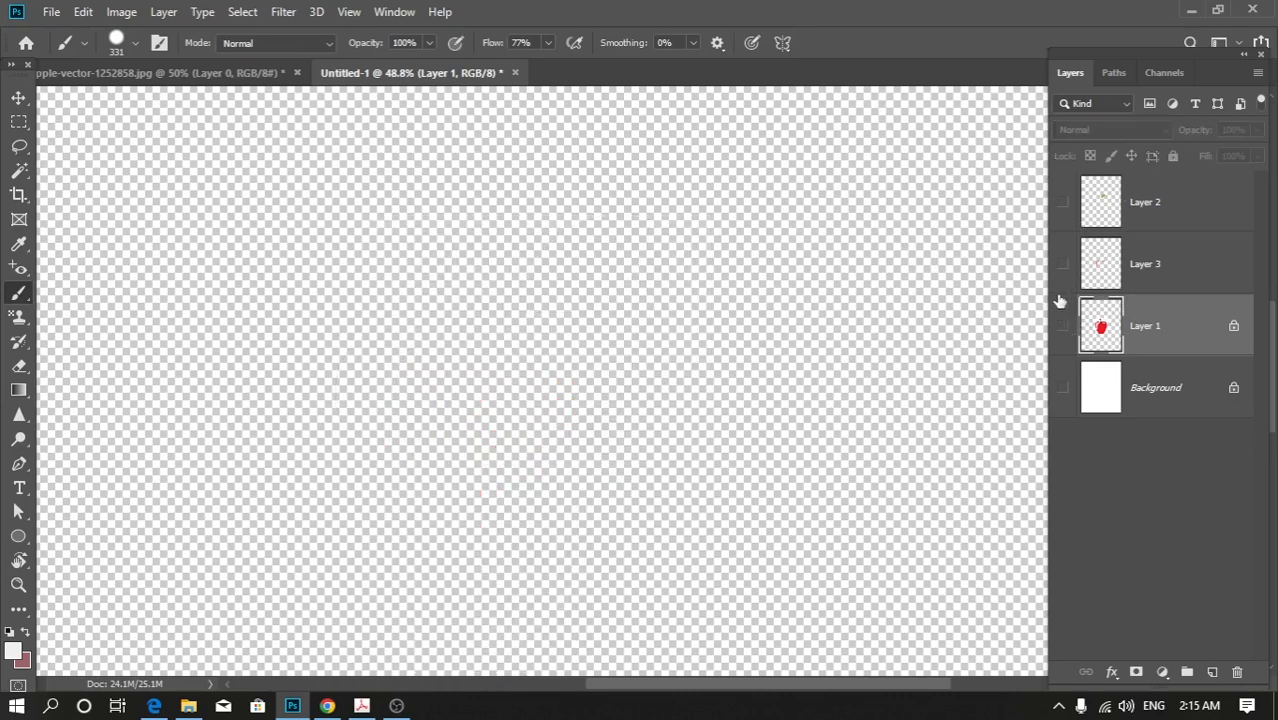
{"action": "left_click", "coordinate": [1155, 281]}
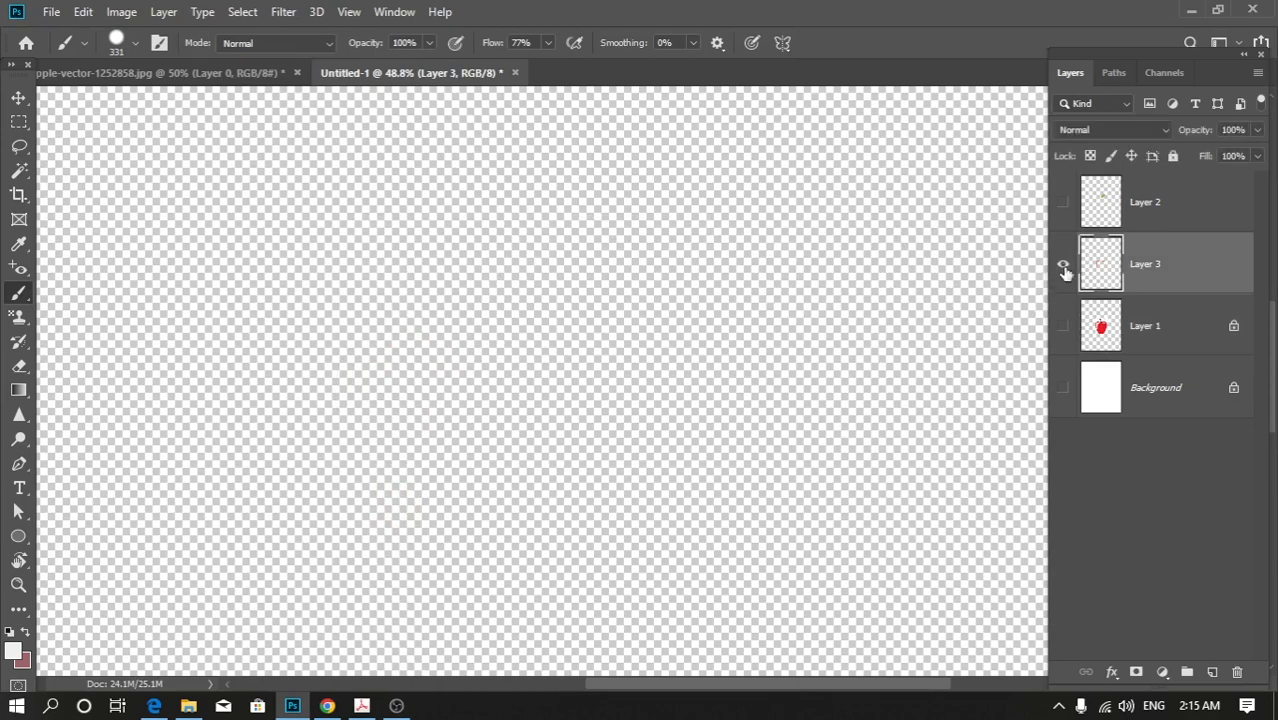
{"action": "left_click", "coordinate": [1062, 264]}
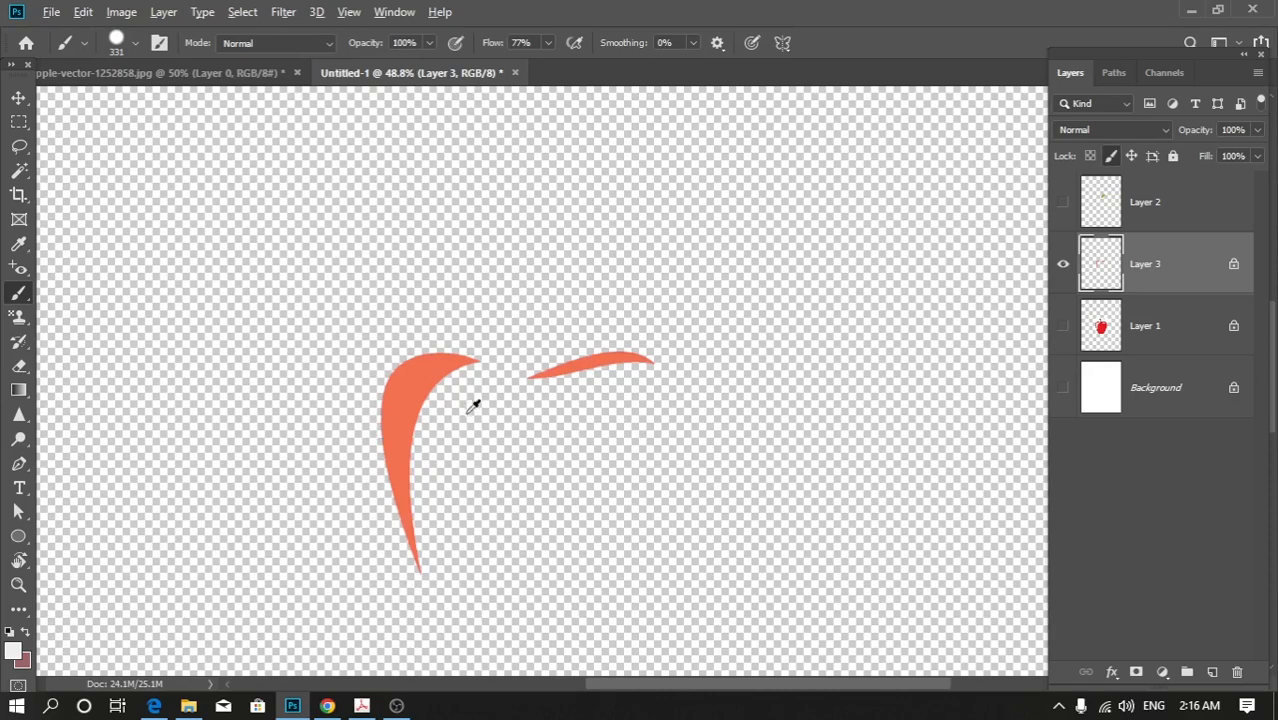
Rotate the highlights on the pixel-locked Layer 3 by -37.92° with Free Transform, and undo the rotation.
{"action": "scroll", "coordinate": [495, 440], "scroll_direction": "down", "scroll_amount": 2}
{"action": "left_click", "coordinate": [18, 98]}
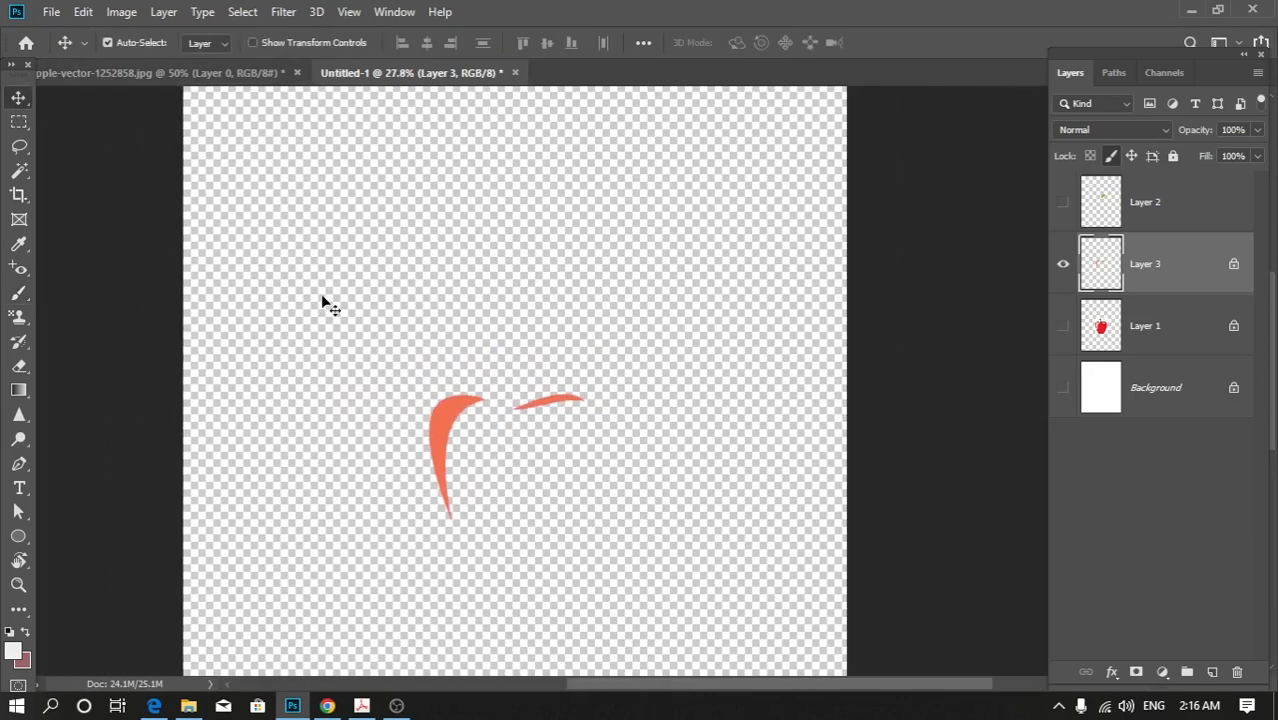
{"action": "key", "text": "ctrl+t"}
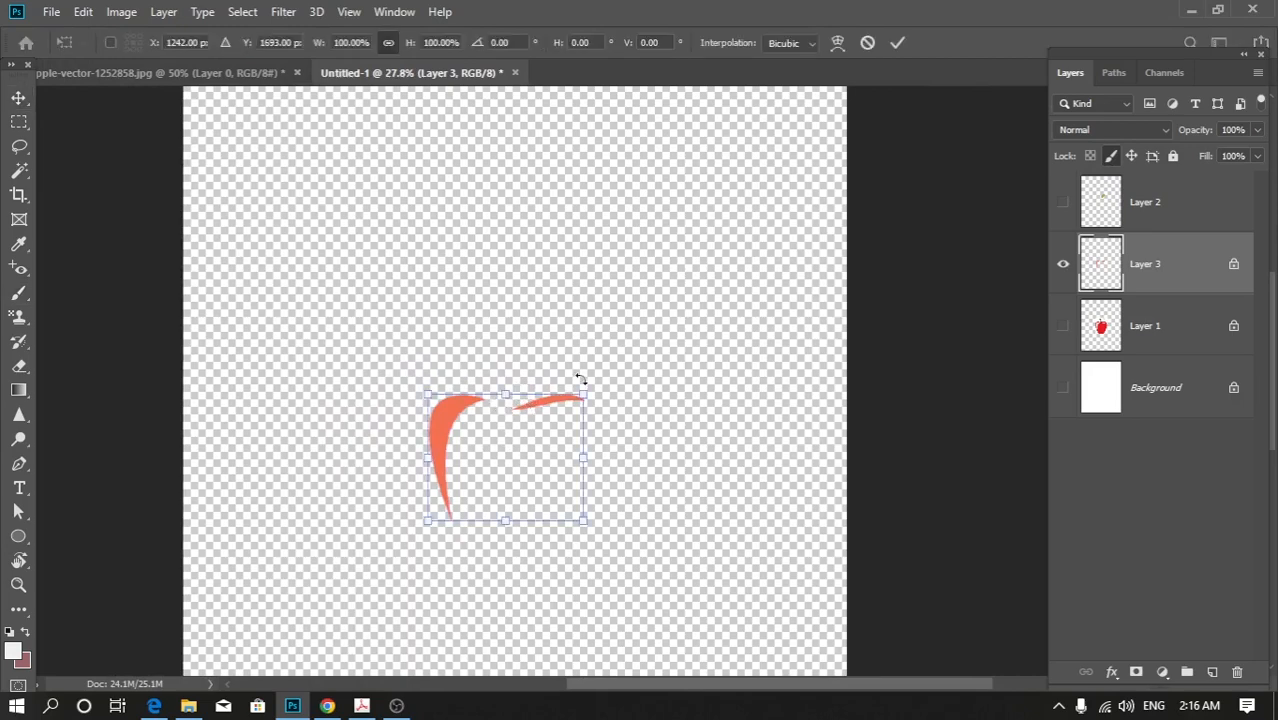
{"action": "mouse_move", "coordinate": [608, 368]}
{"action": "left_mouse_down"}
{"action": "mouse_move", "coordinate": [632, 410]}
{"action": "mouse_move", "coordinate": [540, 312]}
{"action": "left_mouse_up"}
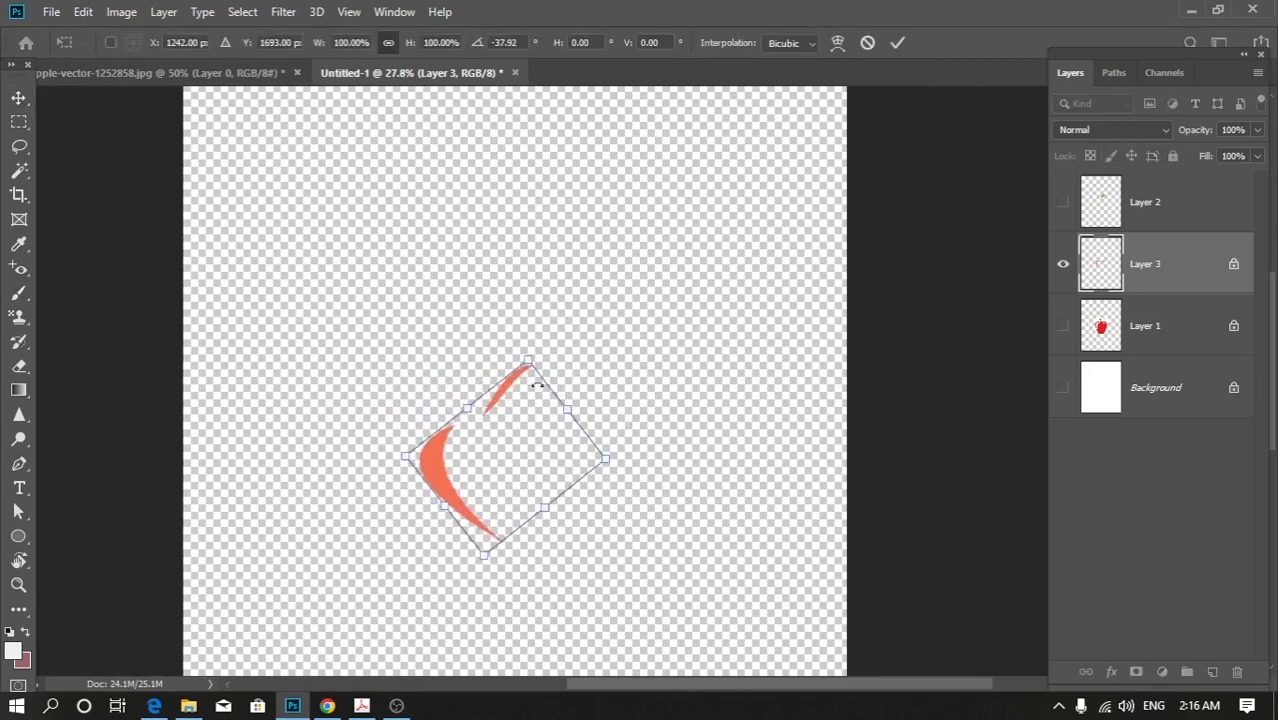
{"action": "scroll", "coordinate": [533, 424], "scroll_direction": "up", "scroll_amount": 1}
{"action": "scroll", "coordinate": [533, 424], "scroll_direction": "up", "scroll_amount": 1}
{"action": "mouse_move", "coordinate": [527, 331]}
{"action": "left_mouse_down"}
{"action": "mouse_move", "coordinate": [536, 257]}
{"action": "mouse_move", "coordinate": [536, 277]}
{"action": "left_mouse_up"}
{"action": "key", "text": "ctrl+z"}
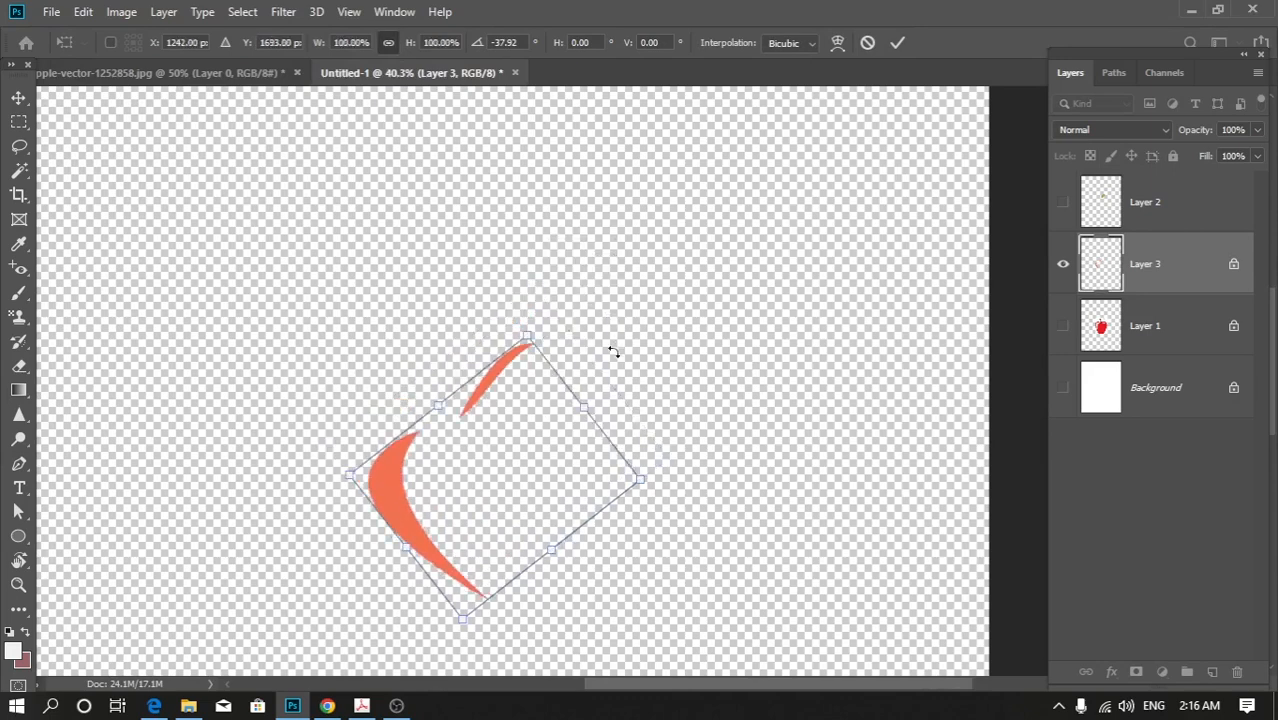
{"action": "key", "text": "Return"}
{"action": "key", "text": "ctrl+z"}
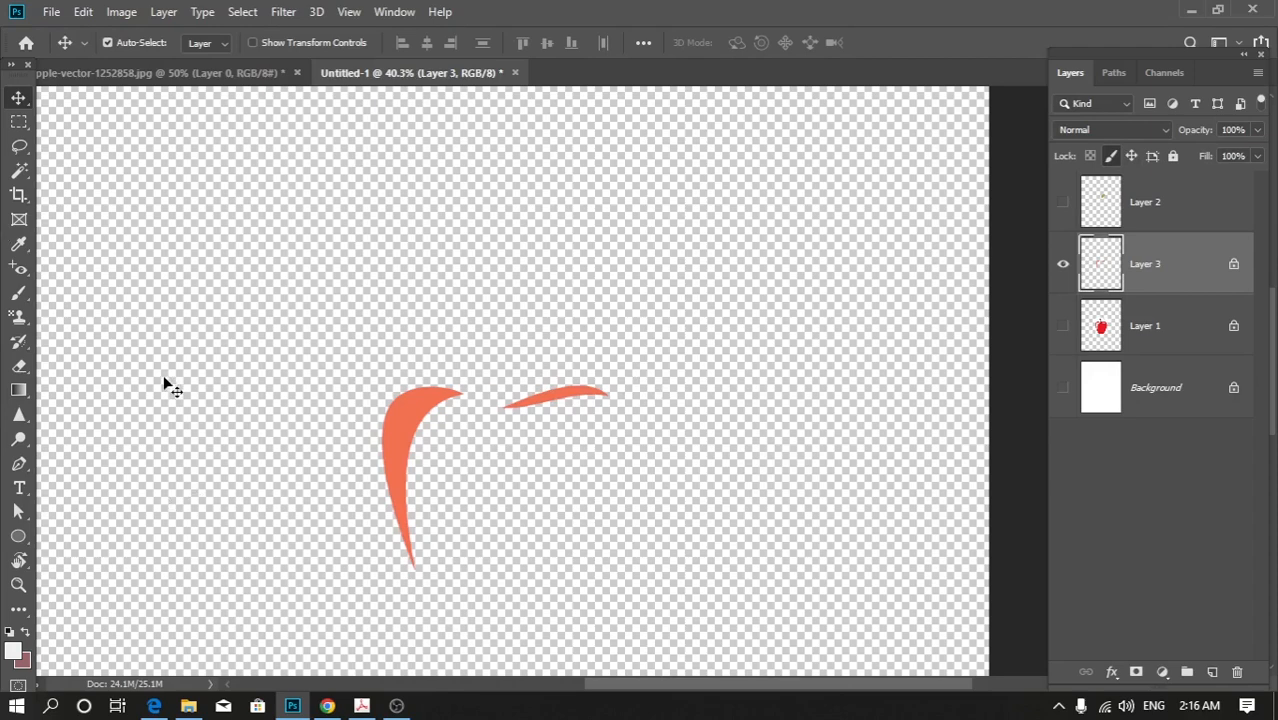
{"action": "mouse_move", "coordinate": [382, 311]}
{"action": "left_mouse_down"}
{"action": "mouse_move", "coordinate": [425, 437]}
{"action": "mouse_move", "coordinate": [424, 420]}
{"action": "left_mouse_up"}
{"action": "left_click_drag", "start_coordinate": [312, 287], "coordinate": [496, 547]}
{"action": "left_click", "coordinate": [18, 536]}
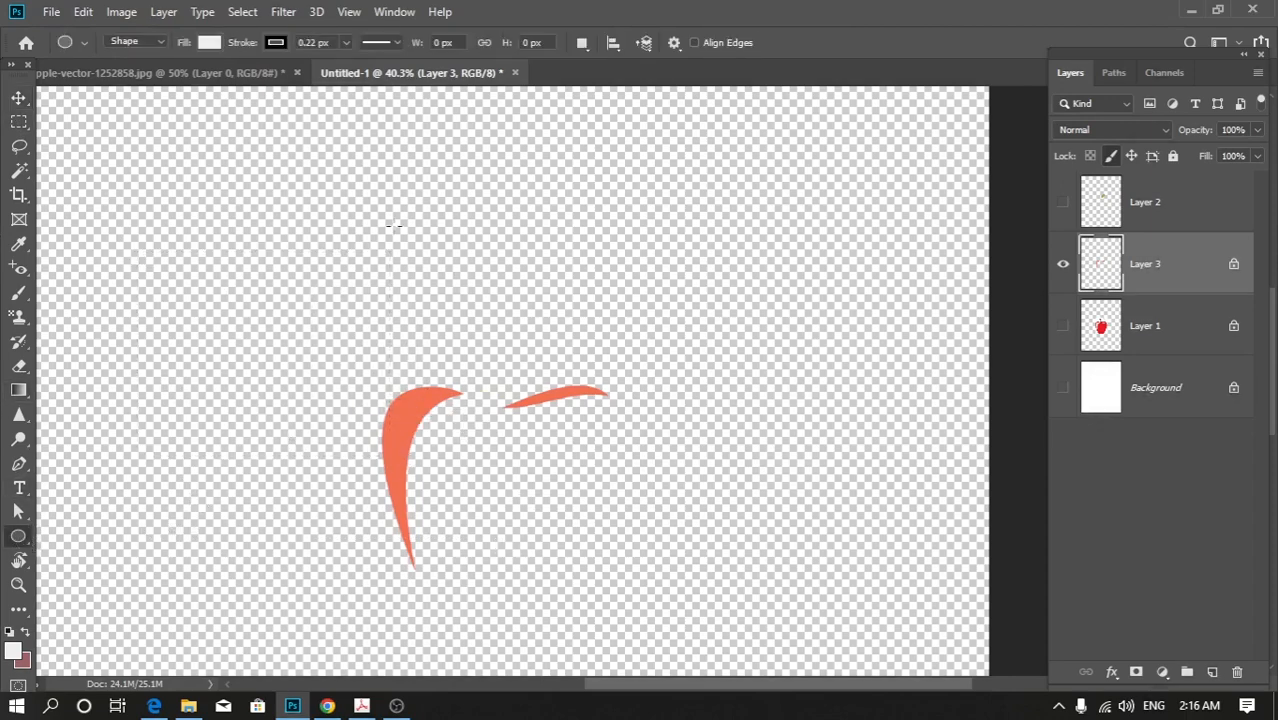
{"action": "left_click", "coordinate": [18, 97]}
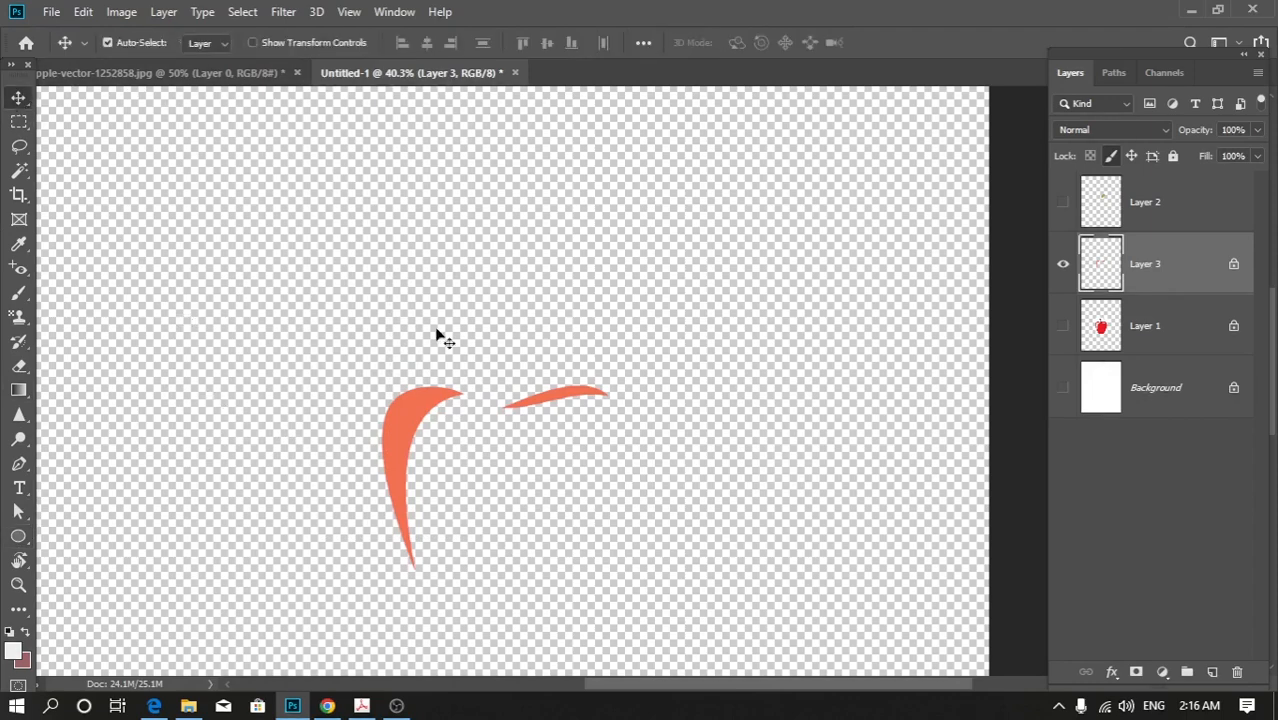
Try to paint over the highlights on the pixel-locked Layer 3 with the Brush tool.
{"action": "key", "text": "b"}
{"action": "left_click", "coordinate": [420, 399]}
{"action": "left_click", "coordinate": [625, 276]}
{"action": "left_click", "coordinate": [344, 328]}
{"action": "left_click", "coordinate": [608, 275]}
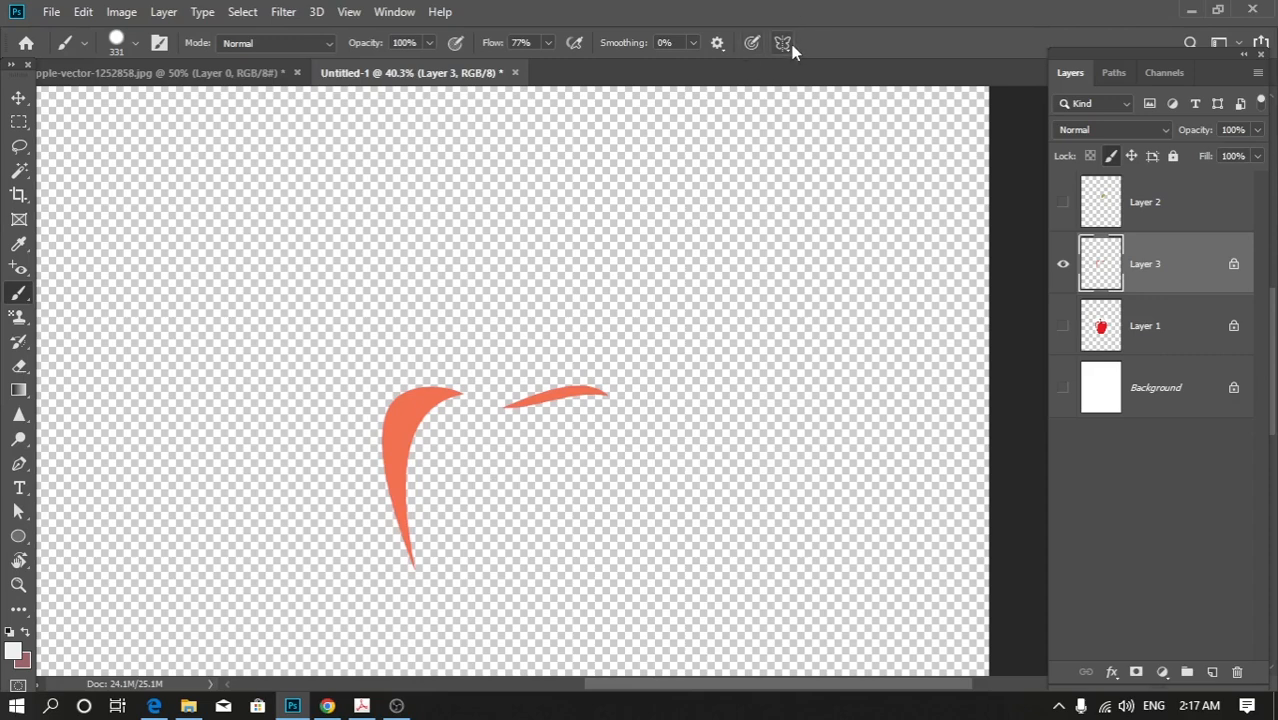
Hide Layer 3, show Layer 2 with the green leaf, and lock the position of Layer 2.
{"action": "left_click", "coordinate": [1152, 207]}
{"action": "left_click", "coordinate": [1063, 265]}
{"action": "left_click", "coordinate": [1063, 203]}
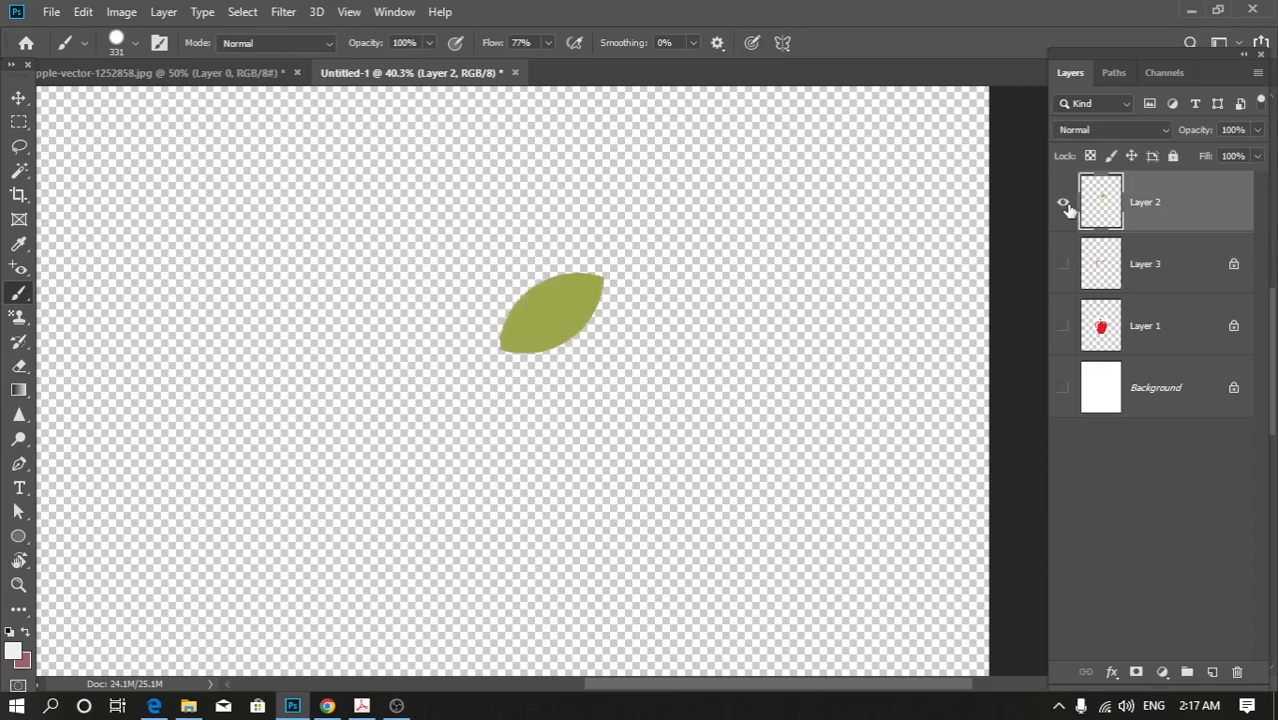
{"action": "scroll", "coordinate": [549, 250], "scroll_direction": "up", "scroll_amount": 3}
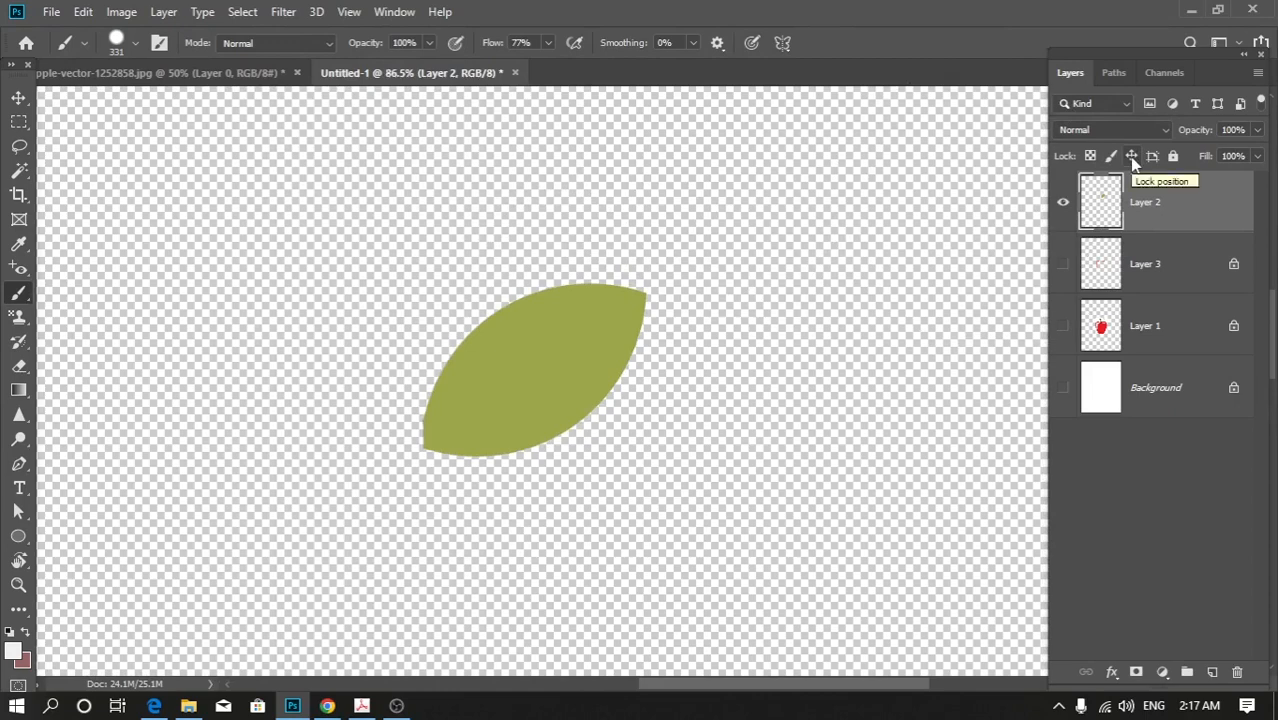
{"action": "left_click", "coordinate": [1133, 157]}
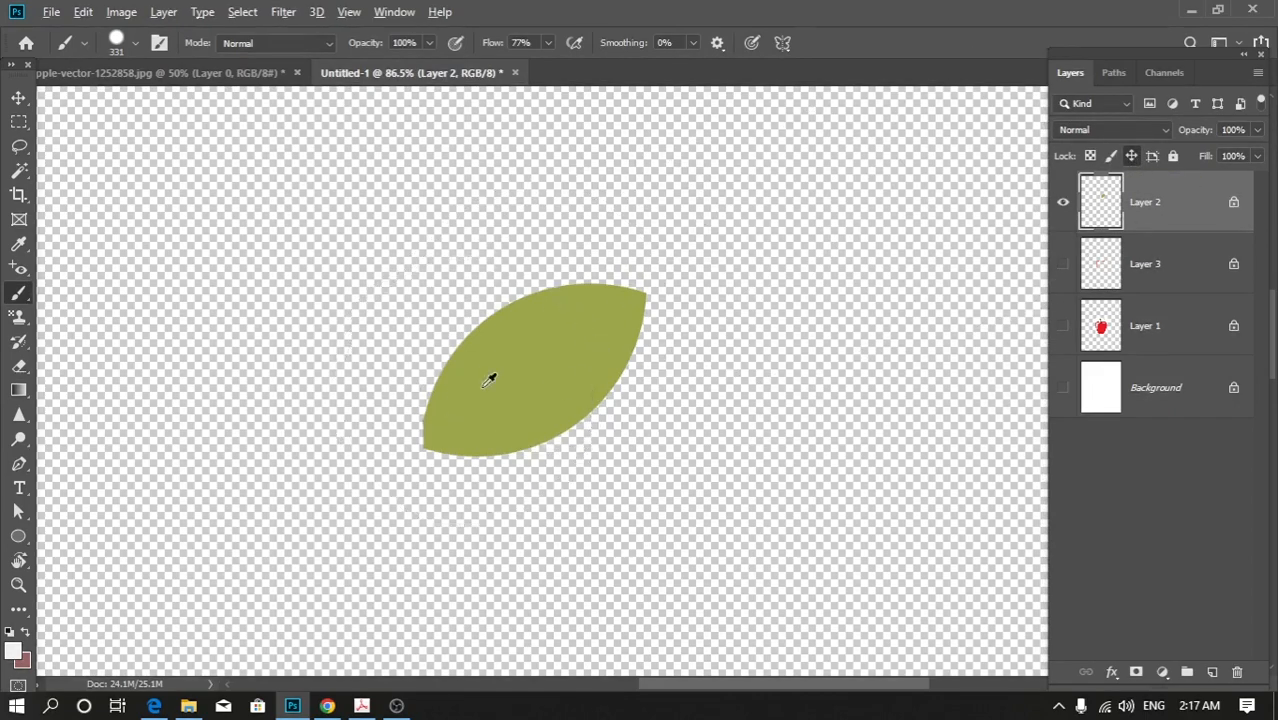
Try to move the leaf on the position-locked Layer 2 with the Move tool.
{"action": "scroll", "coordinate": [490, 377], "scroll_direction": "down", "scroll_amount": 1}
{"action": "scroll", "coordinate": [490, 377], "scroll_direction": "down", "scroll_amount": 1}
{"action": "left_click", "coordinate": [19, 100]}
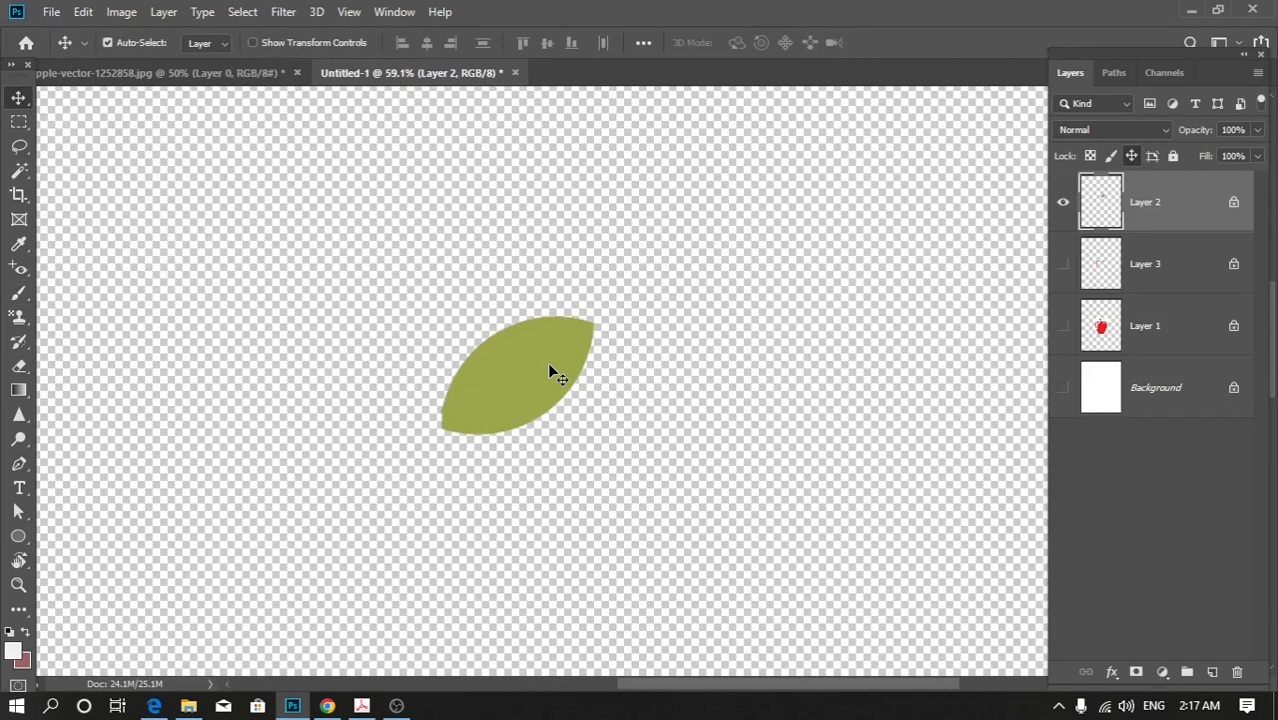
{"action": "left_click_drag", "start_coordinate": [553, 347], "coordinate": [484, 408]}
{"action": "left_click_drag", "start_coordinate": [513, 388], "coordinate": [511, 448]}
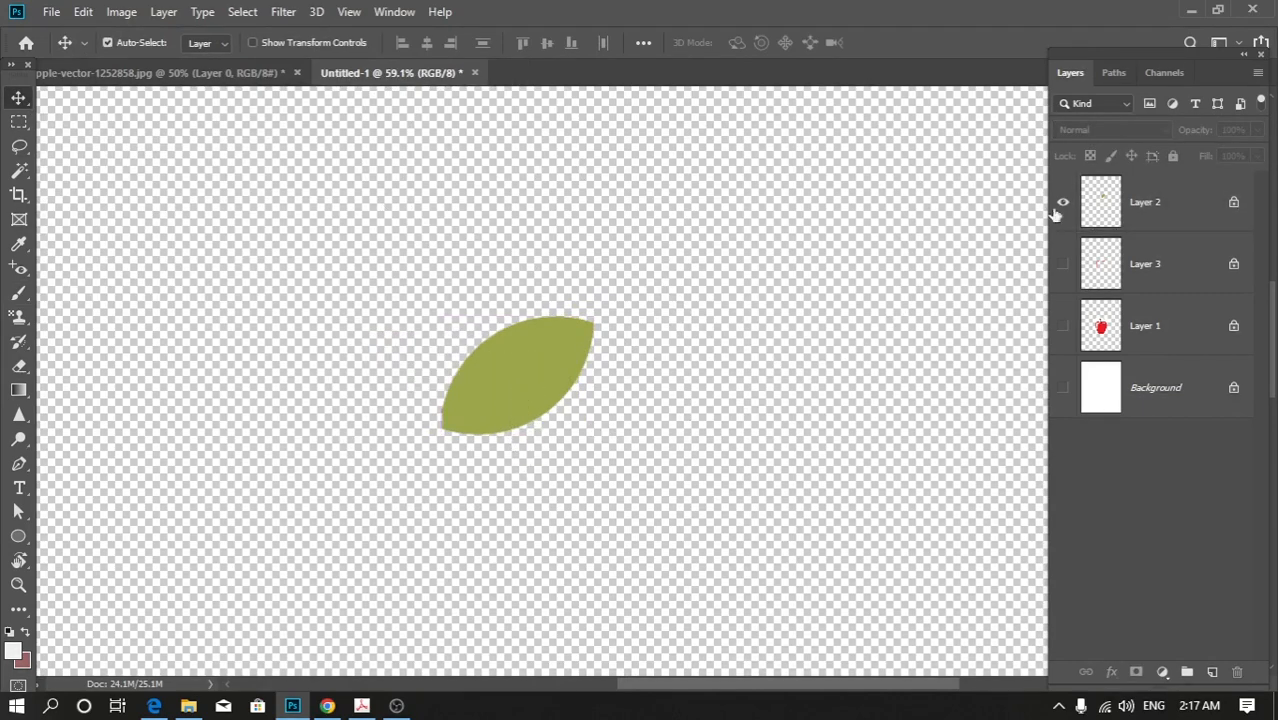
{"action": "left_click", "coordinate": [1160, 223]}
{"action": "left_click_drag", "start_coordinate": [477, 384], "coordinate": [471, 434]}
Paint light grey over and around the leaf on the position-locked Layer 2 with the Brush tool.
{"action": "left_click", "coordinate": [1176, 204]}
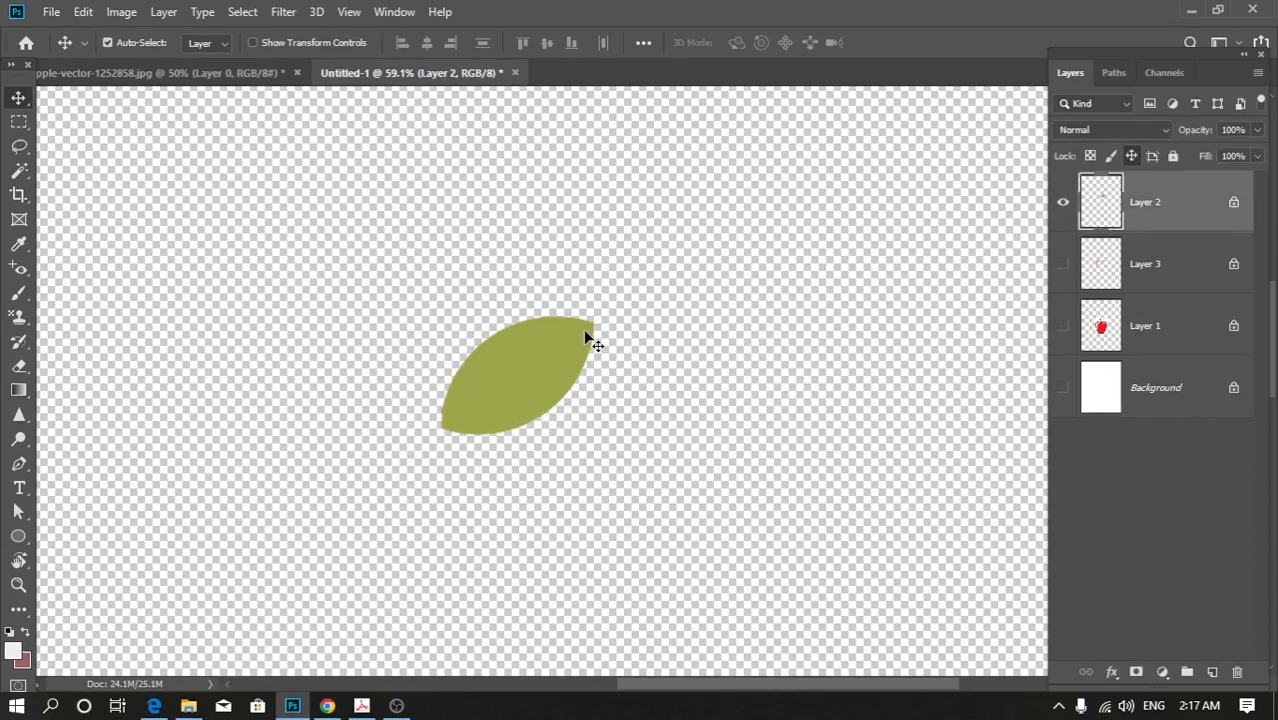
{"action": "key", "text": "b"}
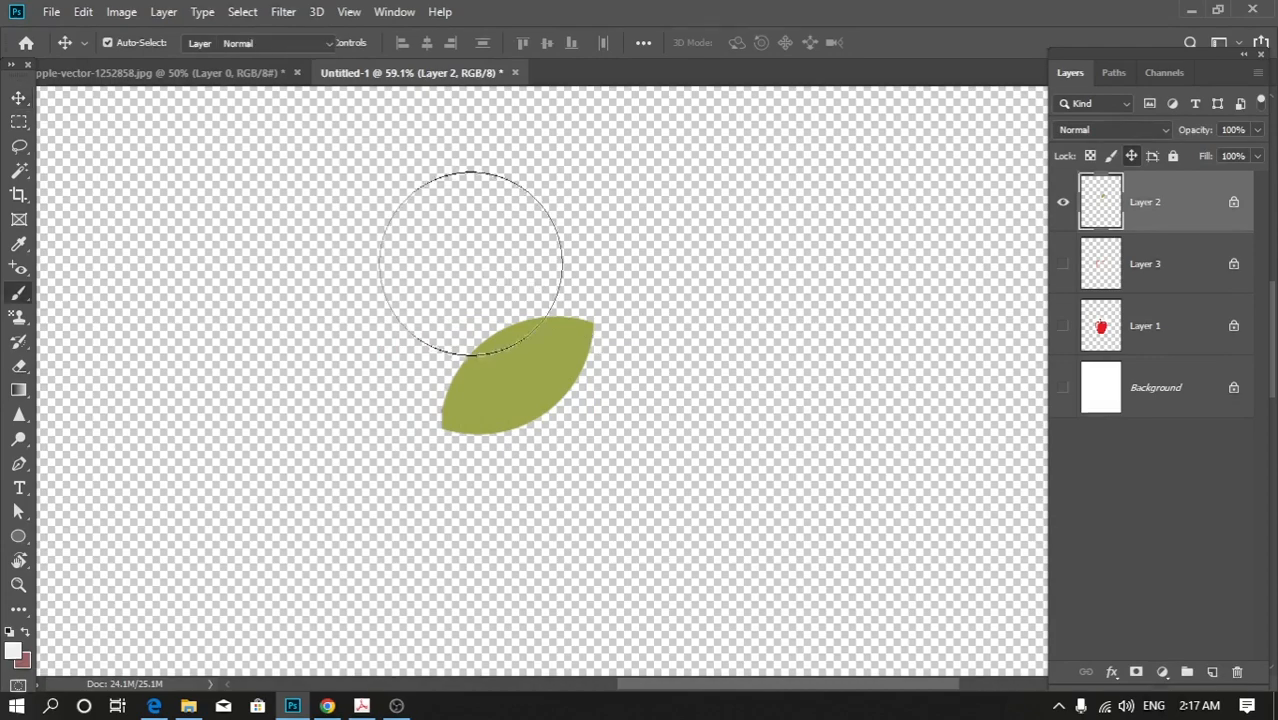
{"action": "mouse_move", "coordinate": [428, 285]}
{"action": "left_mouse_down"}
{"action": "mouse_move", "coordinate": [493, 360]}
{"action": "mouse_move", "coordinate": [548, 381]}
{"action": "mouse_move", "coordinate": [316, 413]}
{"action": "mouse_move", "coordinate": [582, 371]}
{"action": "mouse_move", "coordinate": [505, 558]}
{"action": "left_mouse_up"}
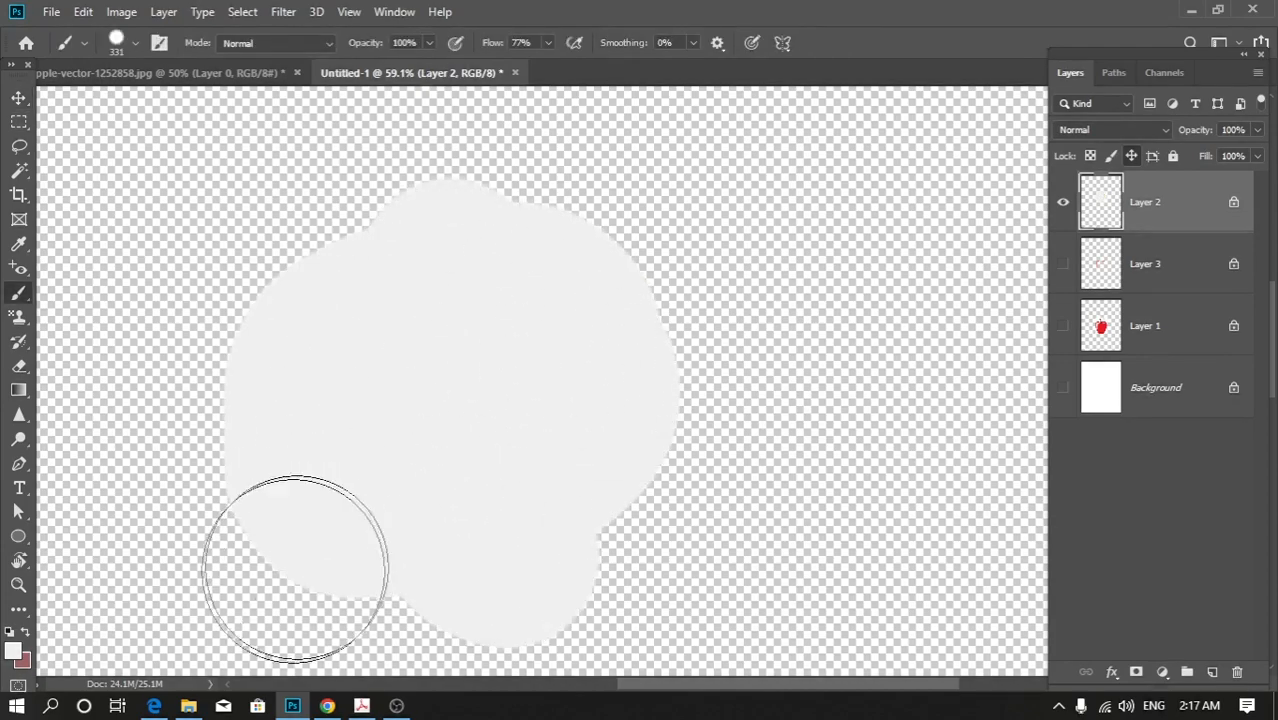
Set the foreground colour to ff0000 and paint a large red area over the grey shape on Layer 2.
{"action": "left_click", "coordinate": [15, 653]}
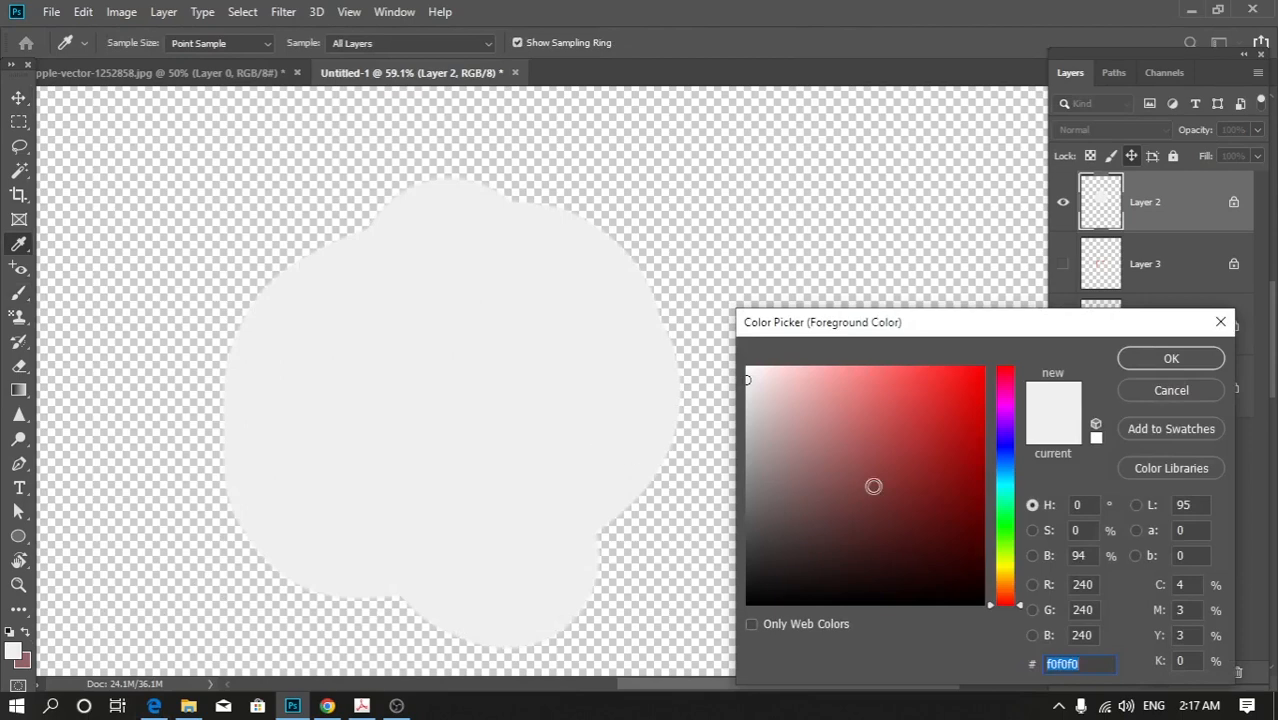
{"action": "type", "text": "ff0000"}
{"action": "left_click", "coordinate": [1171, 361]}
{"action": "mouse_move", "coordinate": [314, 228]}
{"action": "left_mouse_down"}
{"action": "mouse_move", "coordinate": [328, 385]}
{"action": "mouse_move", "coordinate": [257, 533]}
{"action": "mouse_move", "coordinate": [230, 560]}
{"action": "left_mouse_up"}
Delete an upright rectangular area from the red paint on Layer 2 and clear the selection.
{"action": "left_click", "coordinate": [19, 121]}
{"action": "left_click_drag", "start_coordinate": [280, 251], "coordinate": [427, 489]}
{"action": "key", "text": "Delete"}
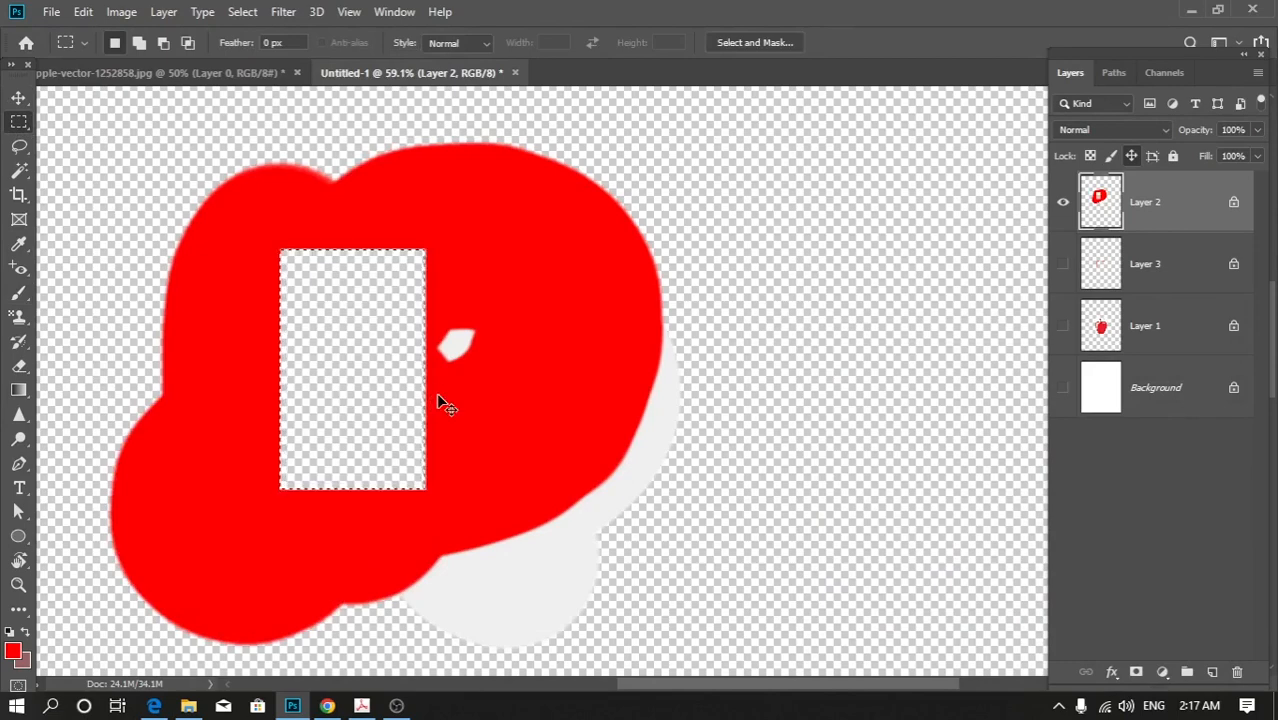
{"action": "key", "text": "ctrl+d"}
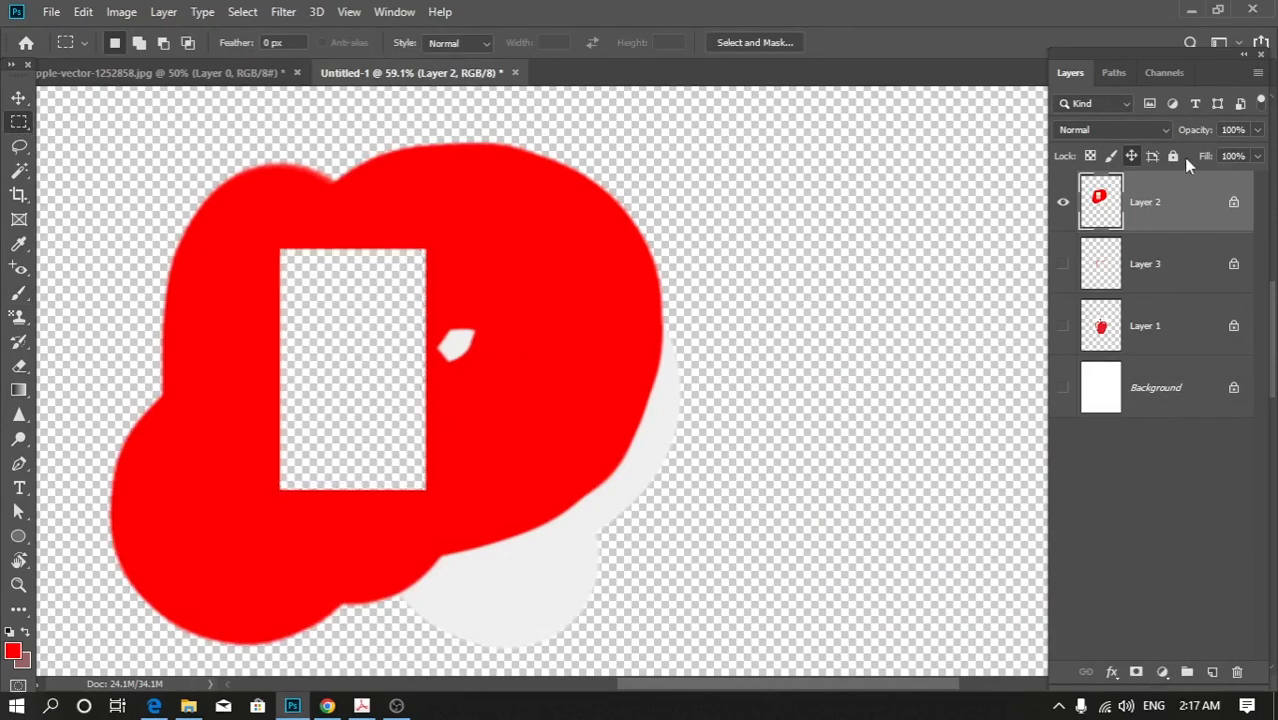
Try to move the painted red shape on the position-locked Layer 2.
{"action": "left_click", "coordinate": [19, 97]}
{"action": "left_click_drag", "start_coordinate": [513, 335], "coordinate": [314, 400]}
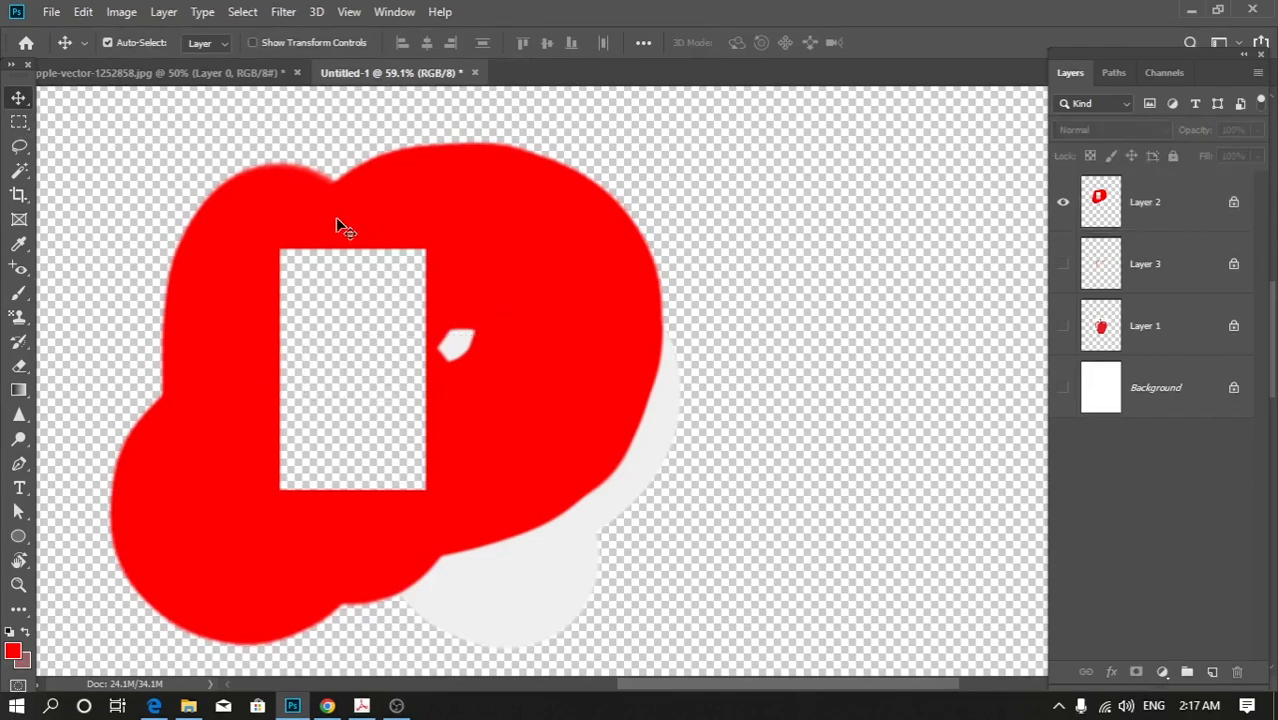
{"action": "scroll", "coordinate": [482, 263], "scroll_direction": "down", "scroll_amount": 2}
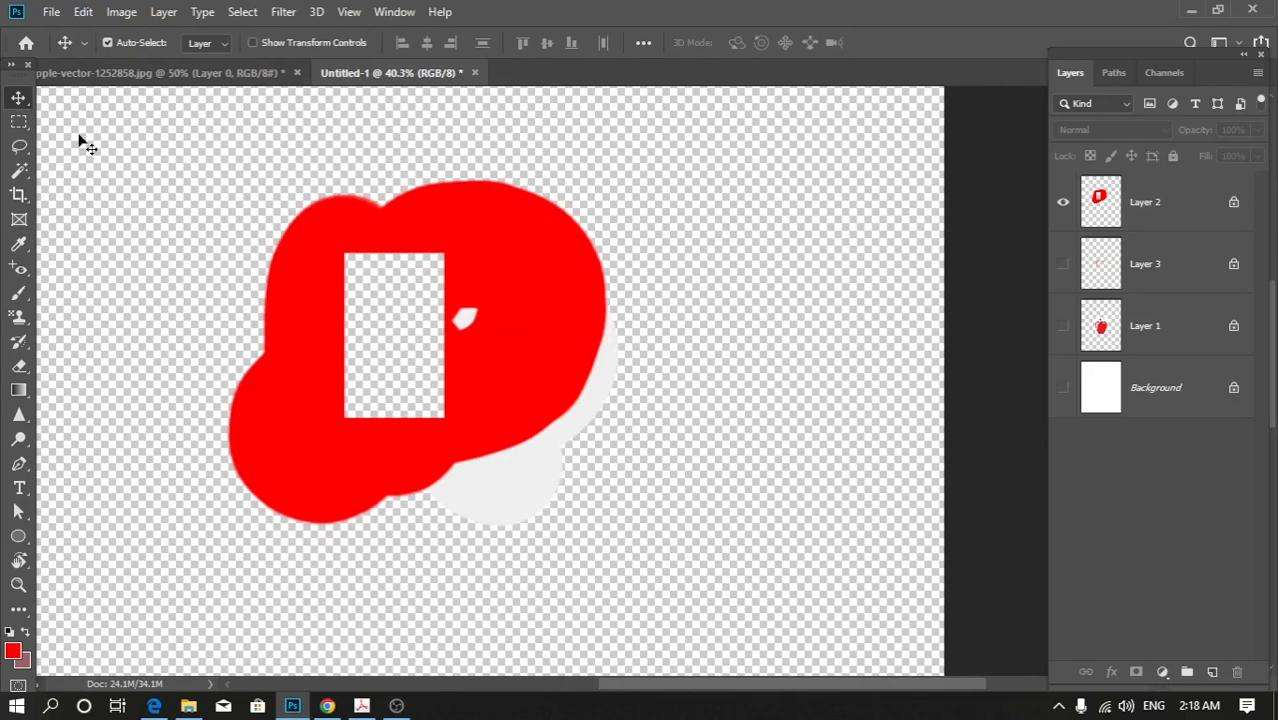
Enclose the whole painted shape in a rectangular selection and try to move the selected area.
{"action": "left_click", "coordinate": [19, 121]}
{"action": "left_click_drag", "start_coordinate": [190, 130], "coordinate": [693, 609]}
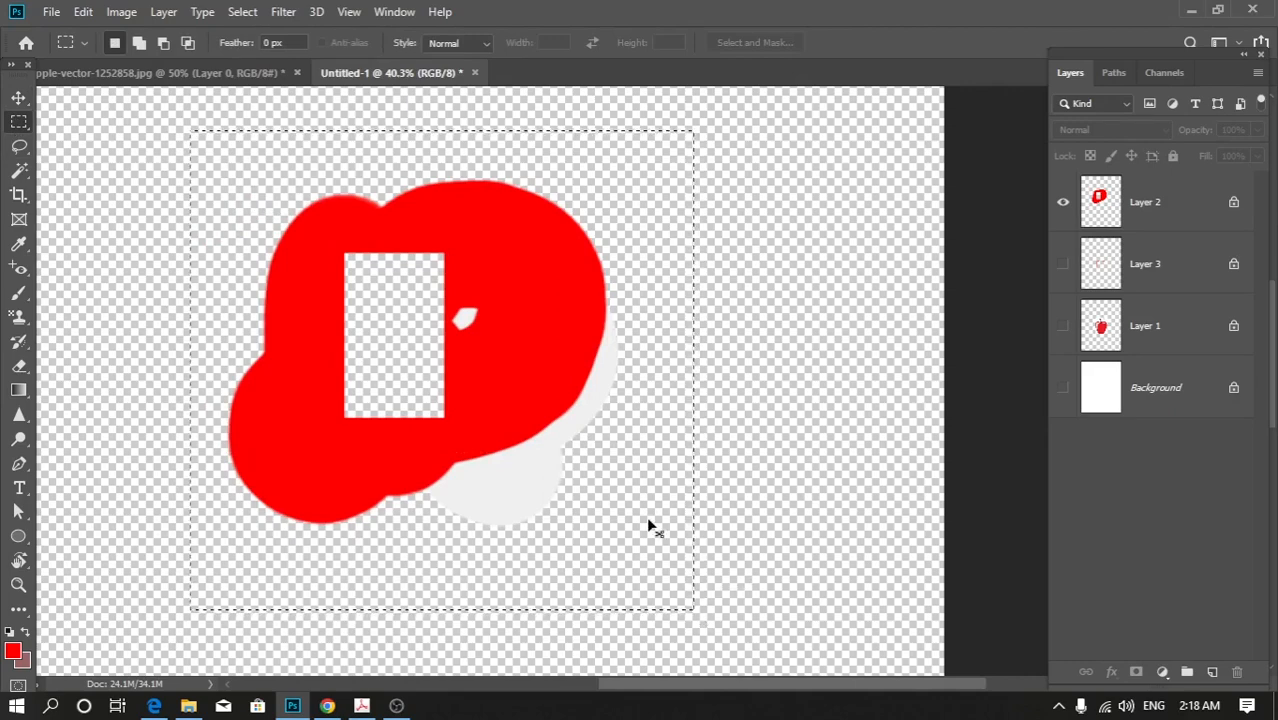
{"action": "key", "text": "v"}
{"action": "left_click", "coordinate": [585, 338]}
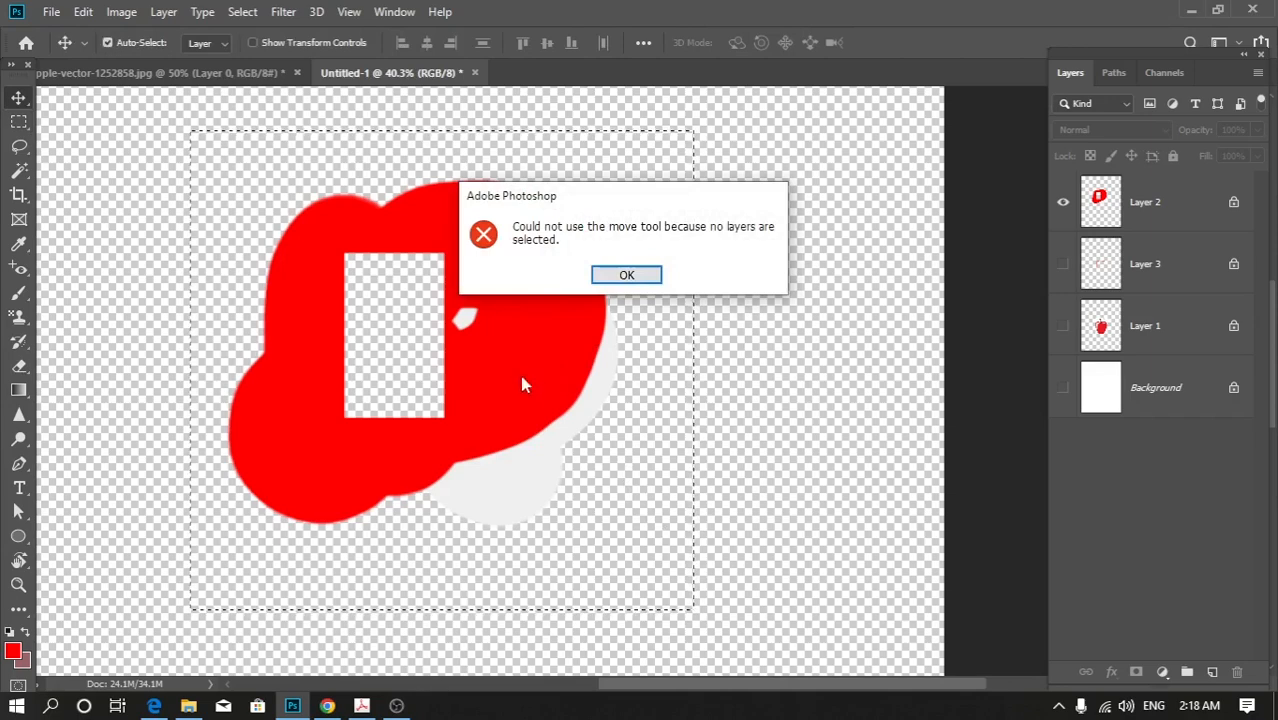
{"action": "left_click", "coordinate": [626, 273]}
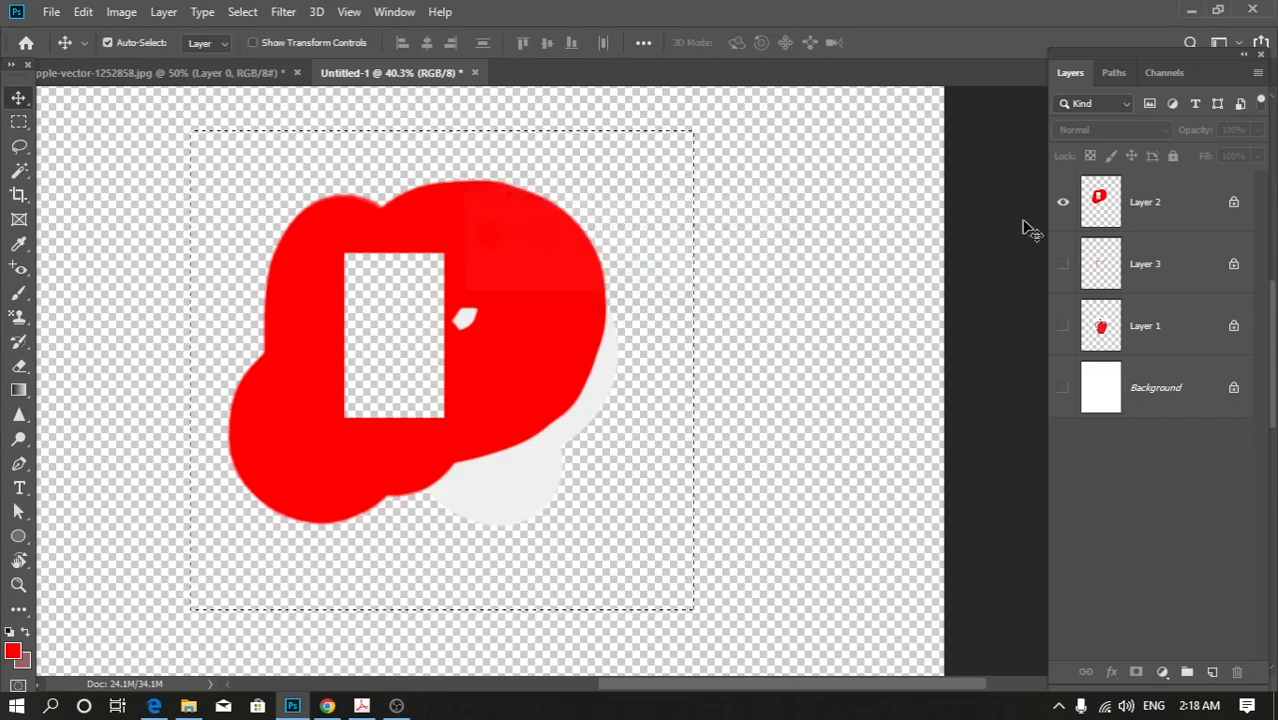
Delete the painted shape from Layer 2, clear the selection, and undo the deletion.
{"action": "left_click", "coordinate": [1188, 212]}
{"action": "key", "text": "ctrl+d"}
{"action": "key", "text": "Delete"}
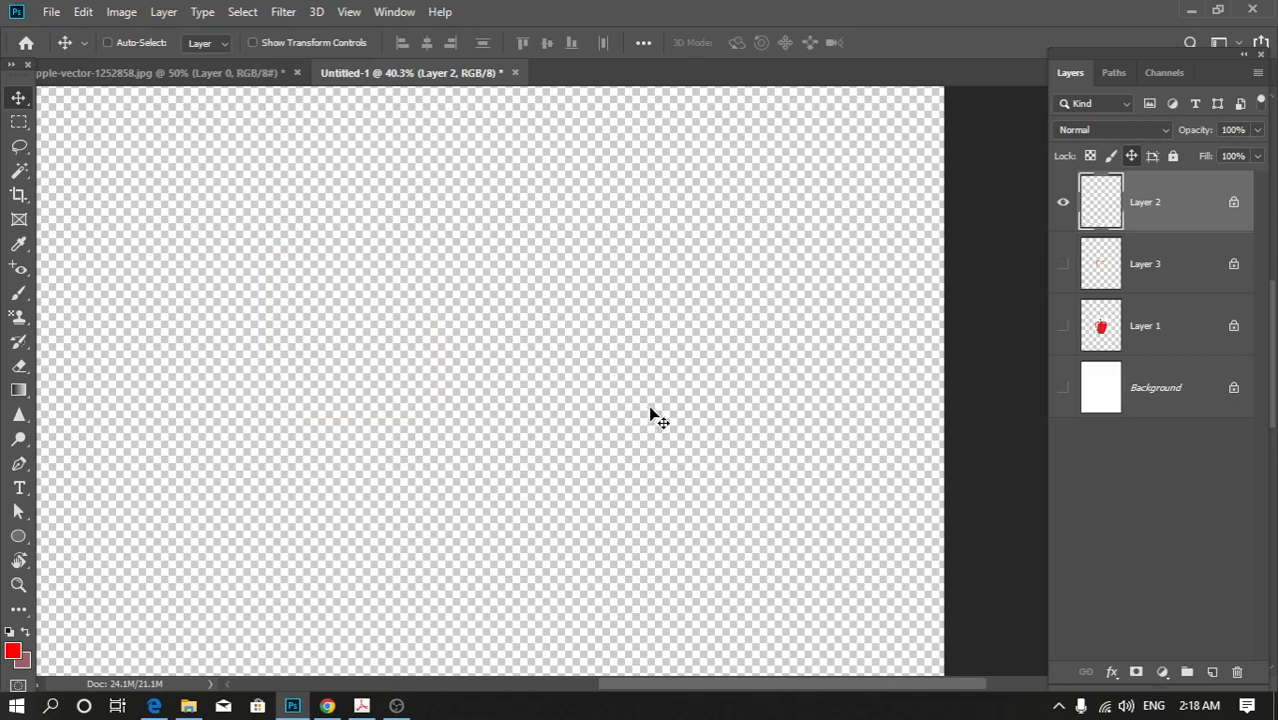
{"action": "key", "text": "ctrl+z"}
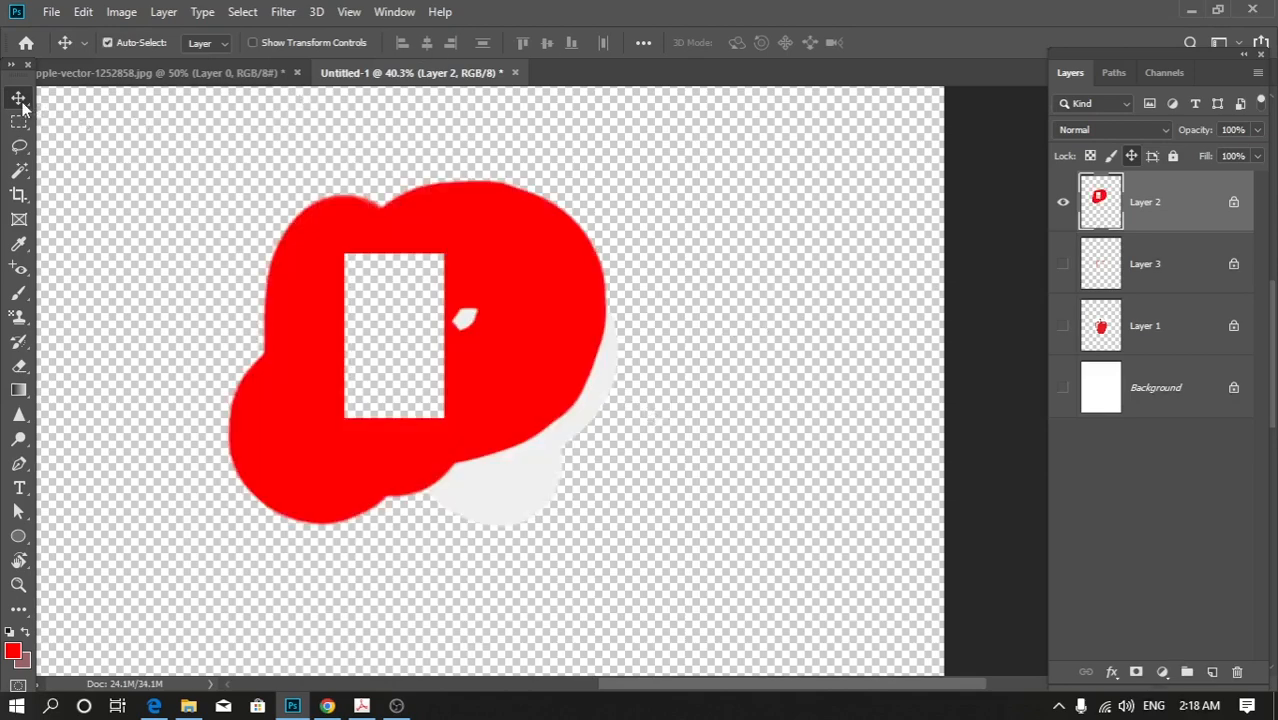
Try again to move the painted shape on Layer 2, and show Layer 3 in place of Layer 2.
{"action": "left_click_drag", "start_coordinate": [359, 189], "coordinate": [477, 287]}
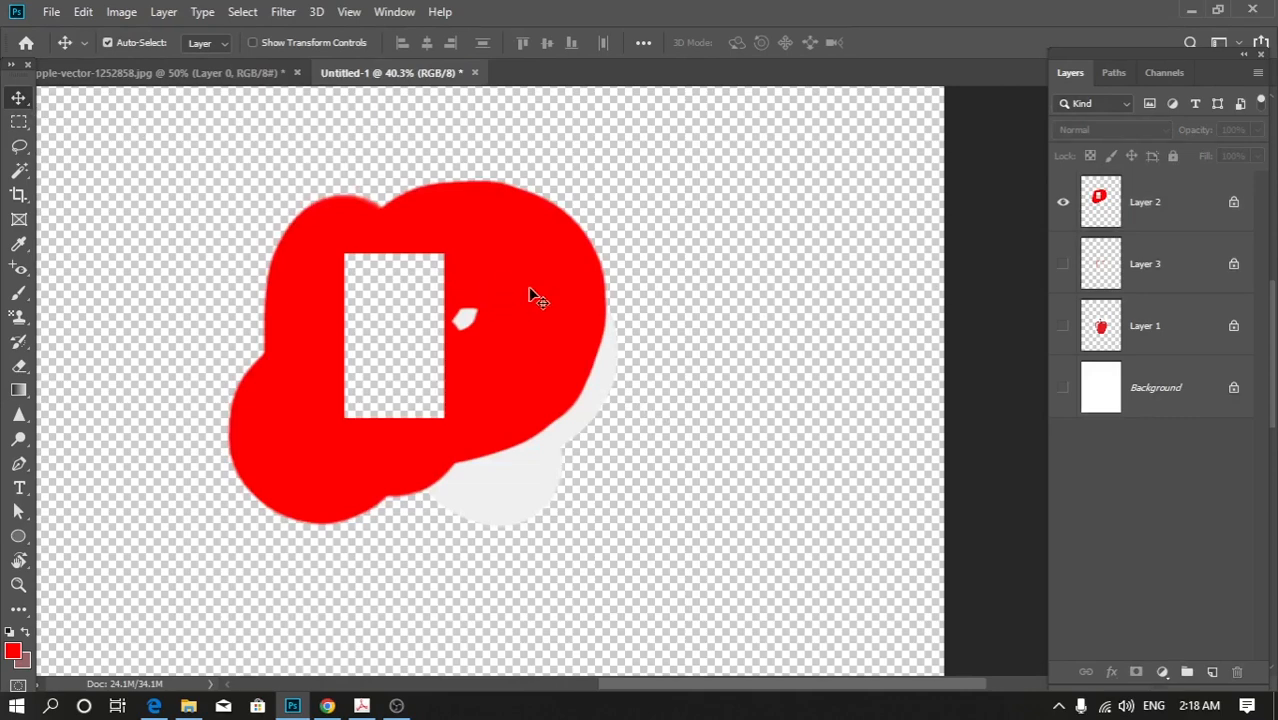
{"action": "left_click", "coordinate": [1138, 205]}
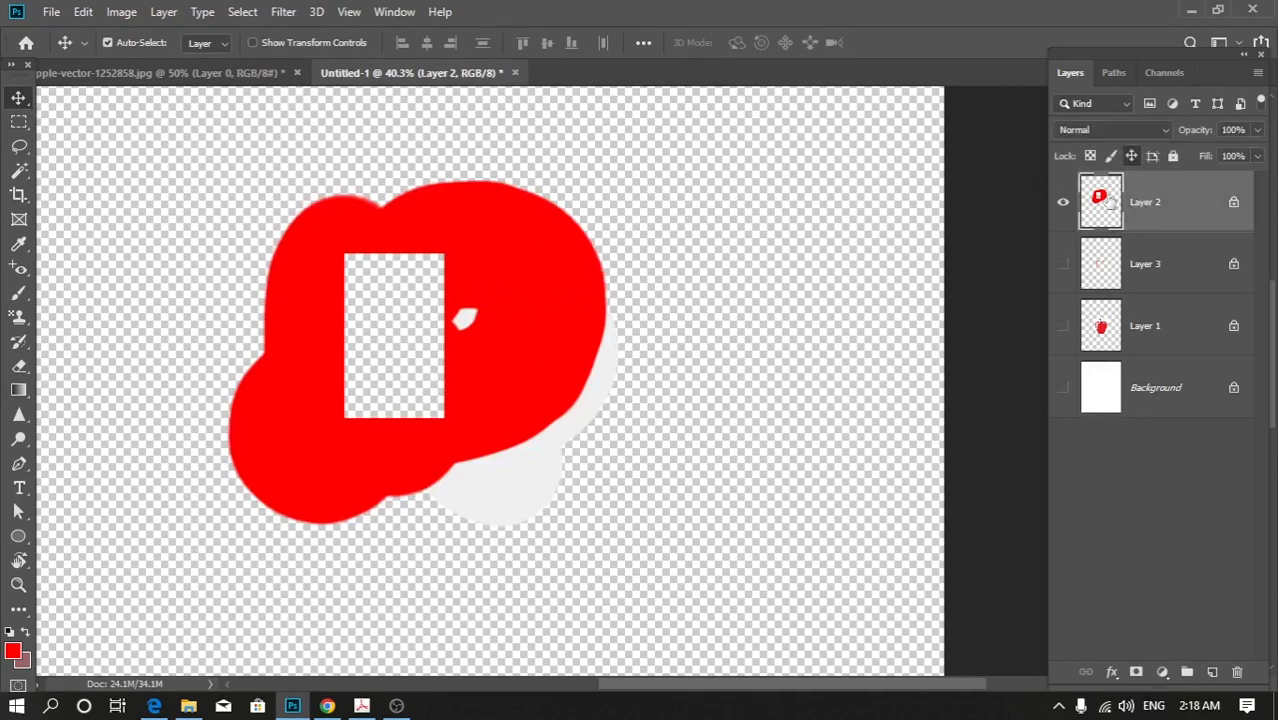
{"action": "left_click", "coordinate": [1062, 207]}
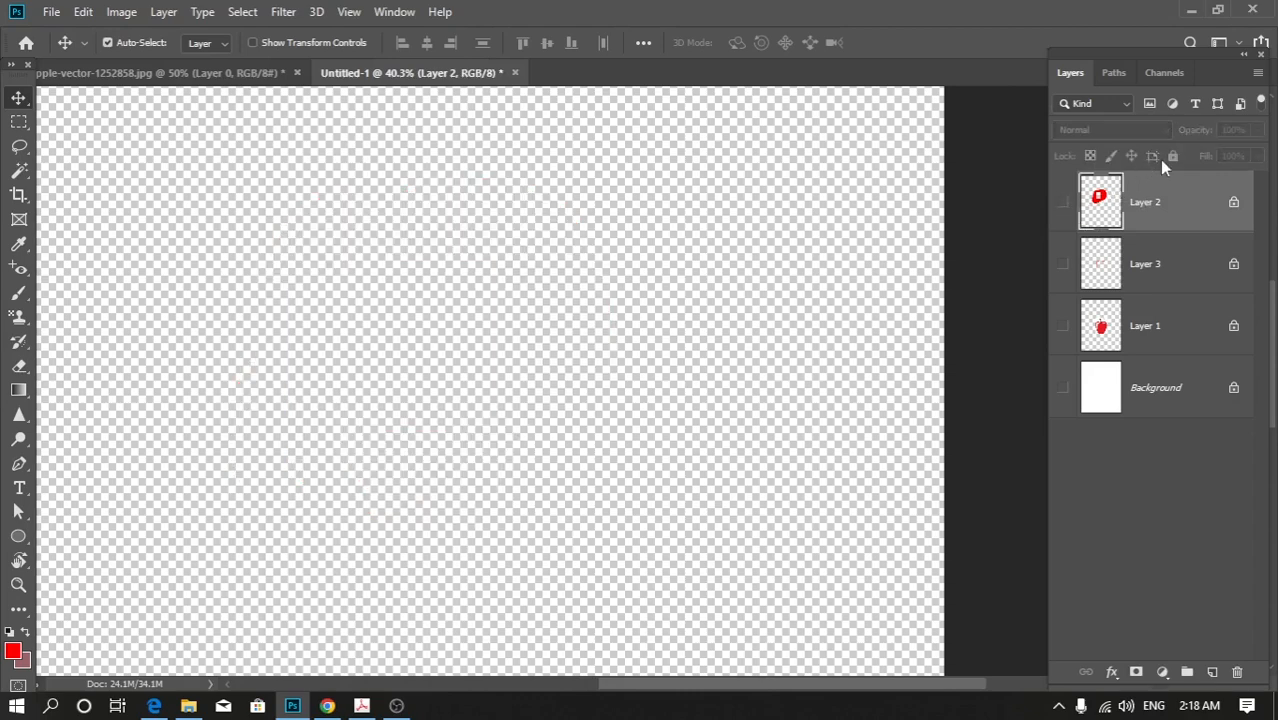
{"action": "left_click", "coordinate": [1130, 275]}
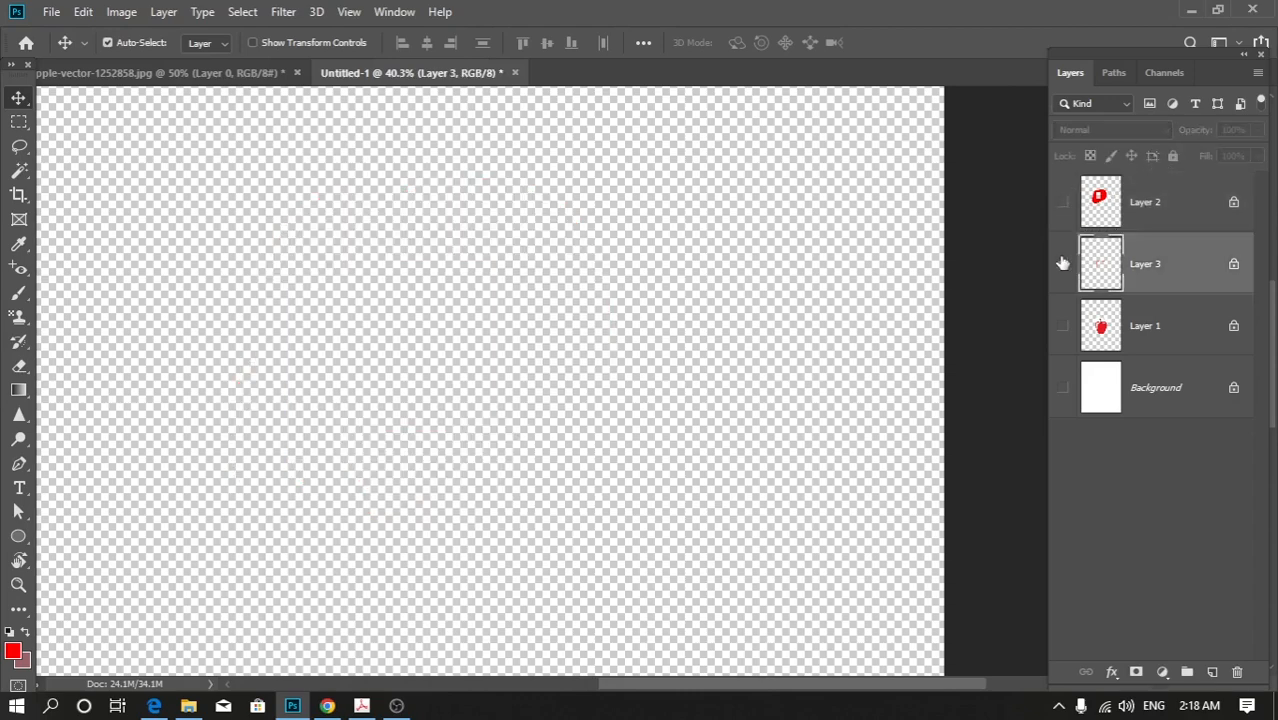
{"action": "left_click", "coordinate": [1062, 264]}
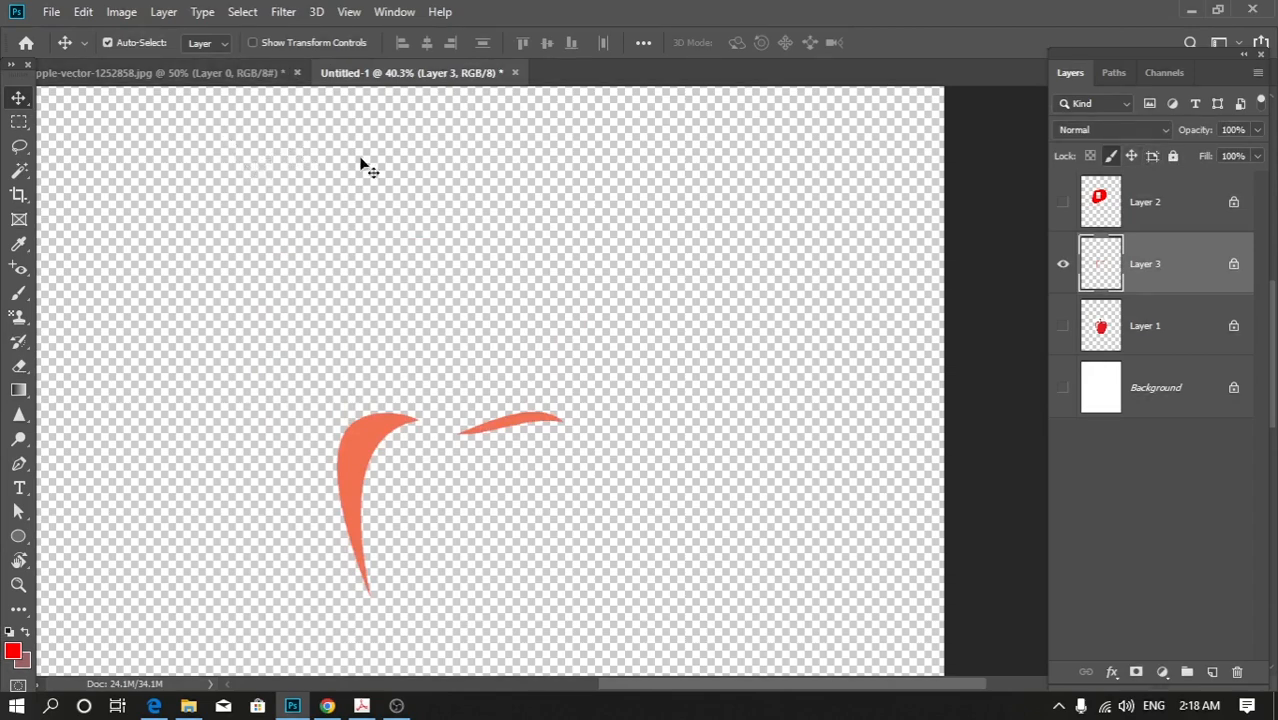
Create a new 1044 x 927 px white document at 300 pixels/inch in RGB Color with an artboard.
{"action": "left_click", "coordinate": [49, 12]}
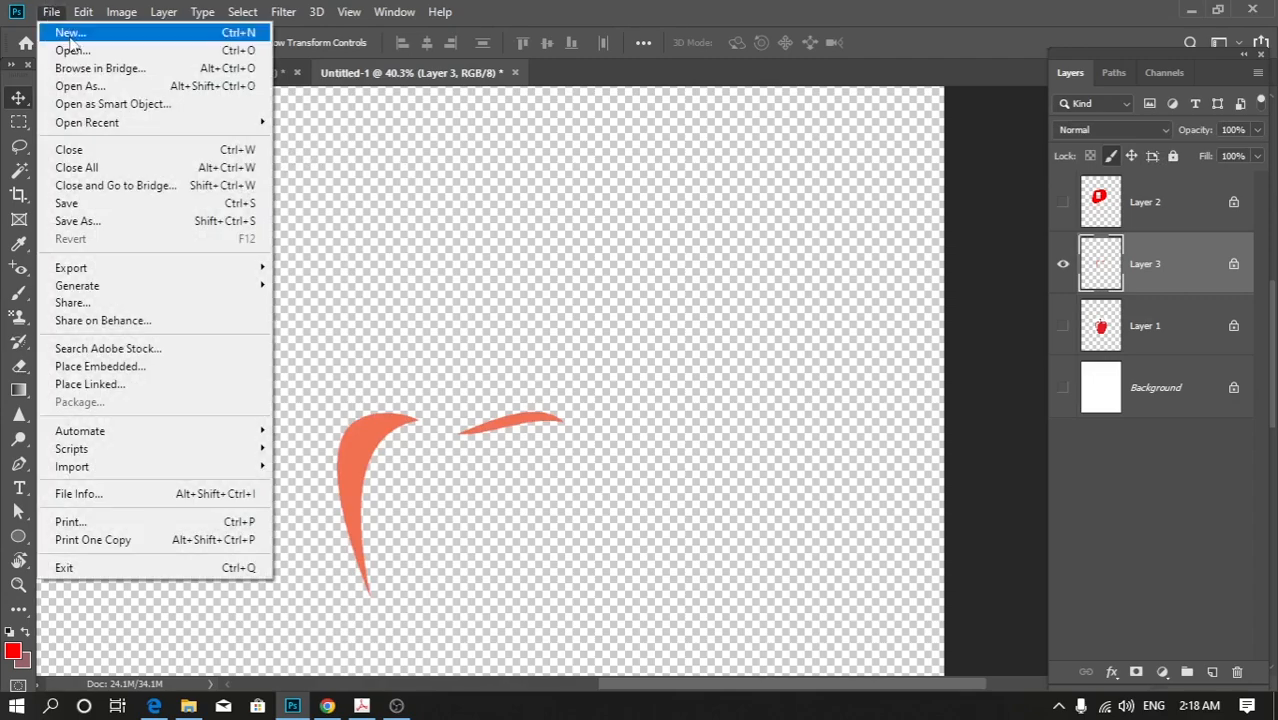
{"action": "left_click", "coordinate": [70, 34]}
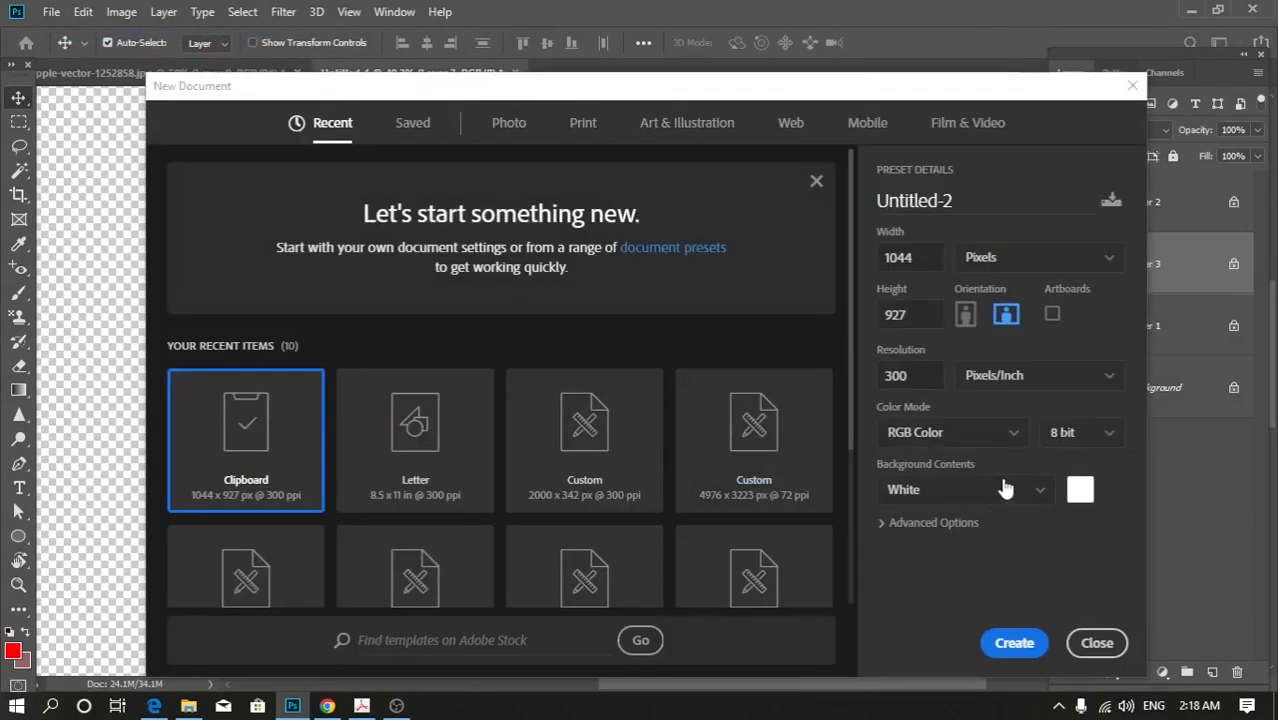
{"action": "left_click", "coordinate": [1054, 316]}
{"action": "left_click", "coordinate": [1012, 644]}
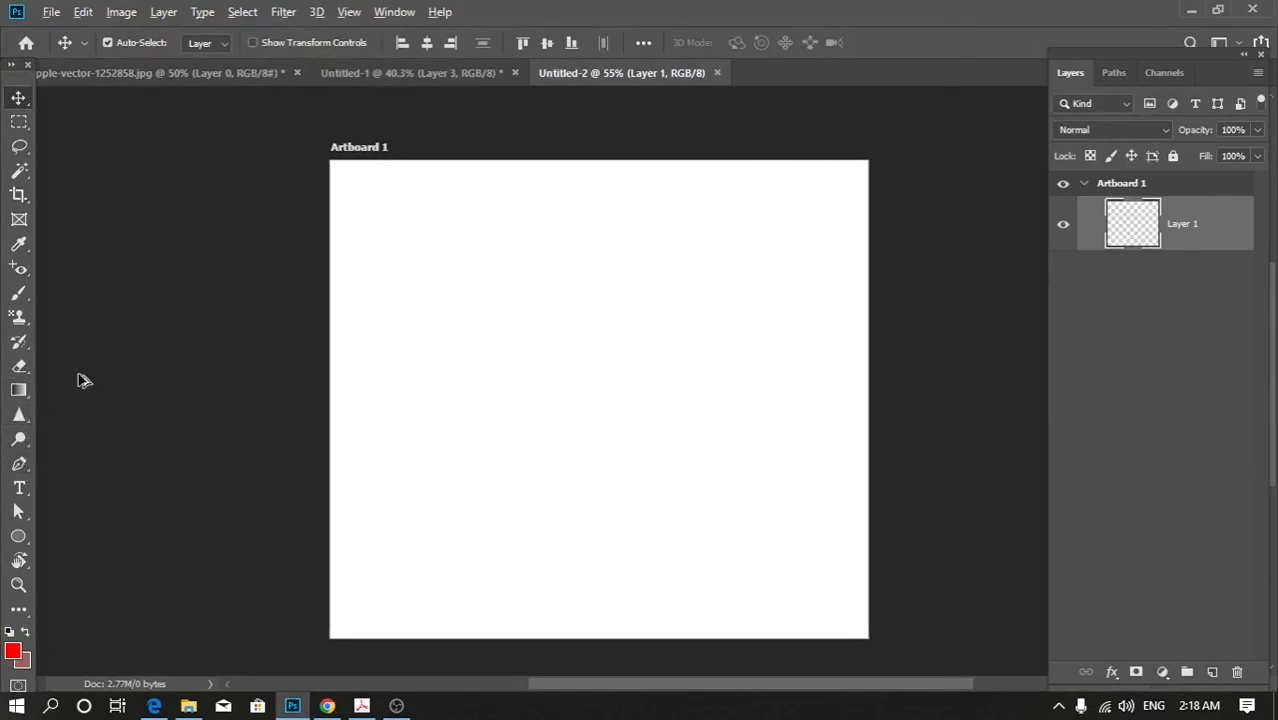
Draw a red ellipse about 340 x 357 px, slightly left of the artboard's centre.
{"action": "scroll", "coordinate": [80, 375], "scroll_direction": "down", "scroll_amount": 1}
{"action": "left_click", "coordinate": [18, 538]}
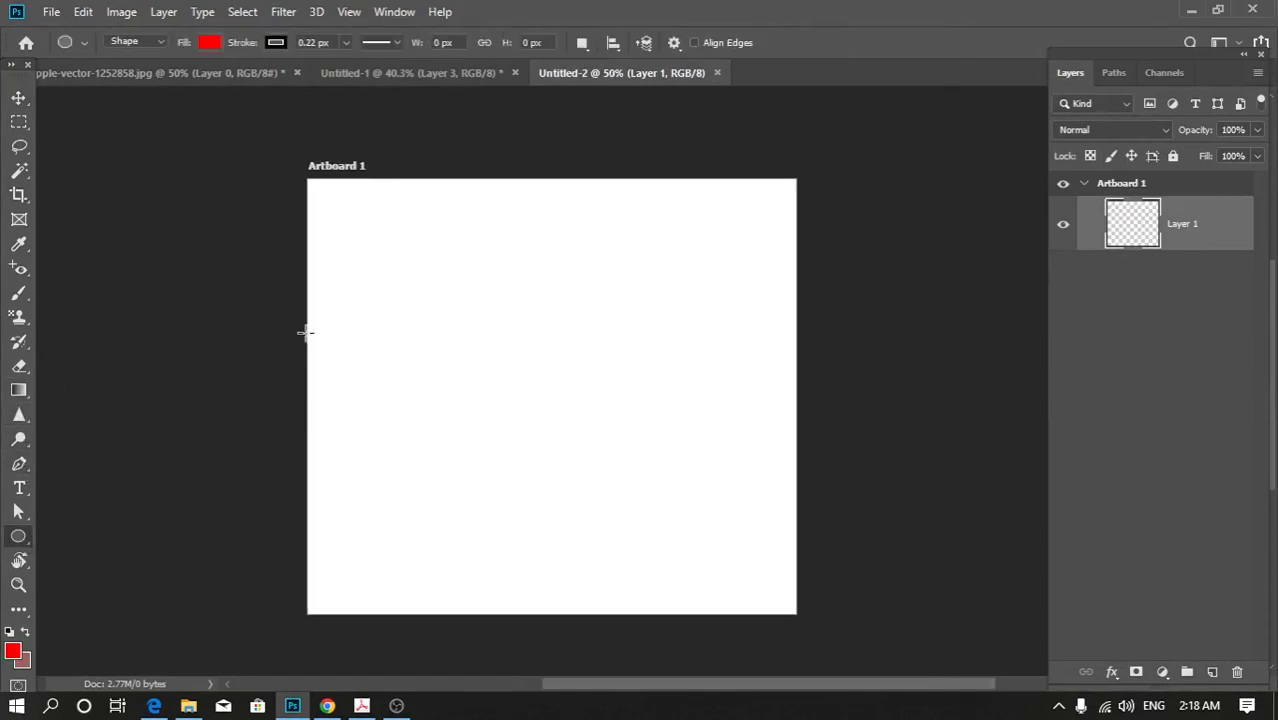
{"action": "left_click_drag", "start_coordinate": [403, 281], "coordinate": [562, 449]}
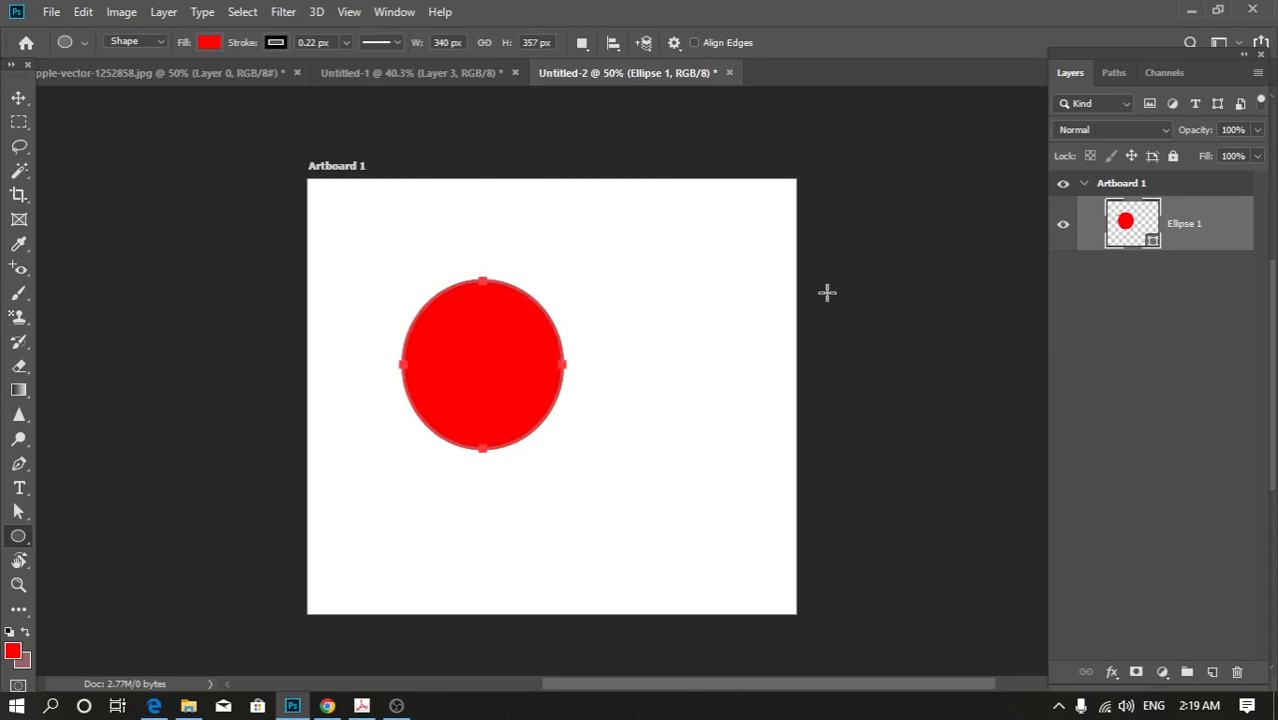
Draw a red 15-sided polygon about 241 x 242 px in the artboard's upper right area with the Polygon Tool.
{"action": "right_click", "coordinate": [22, 538]}
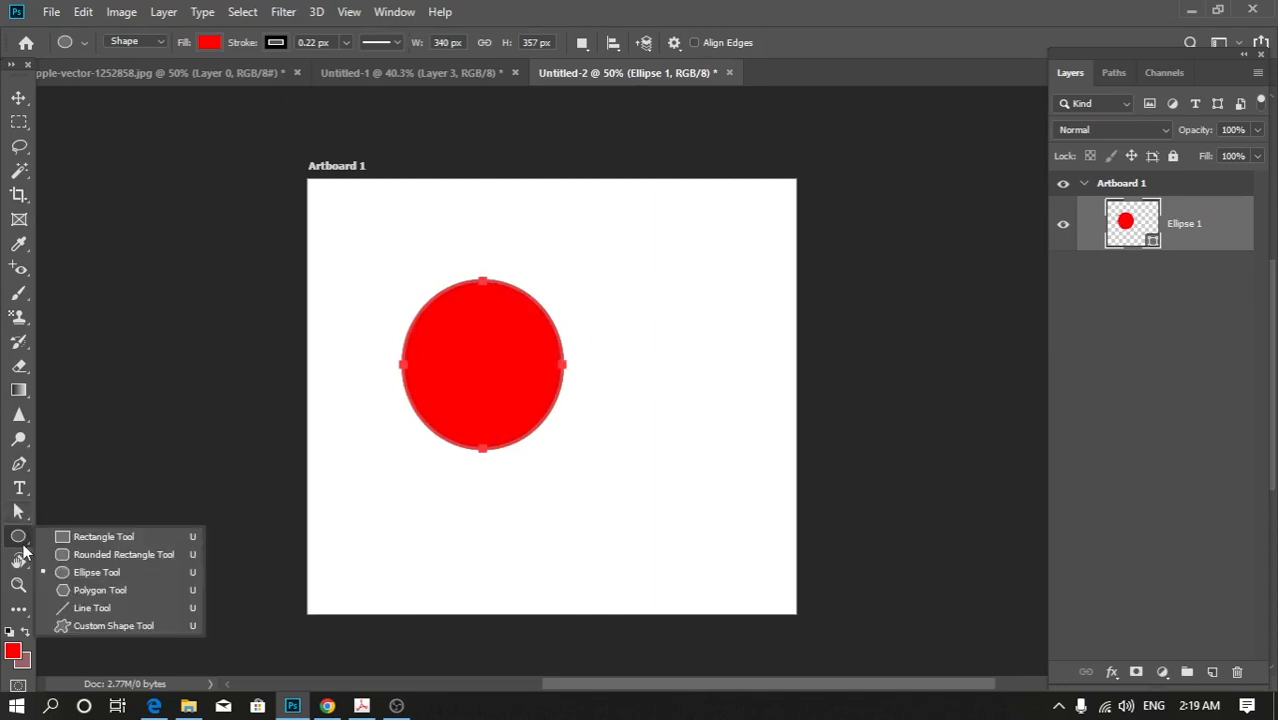
{"action": "left_click", "coordinate": [92, 590]}
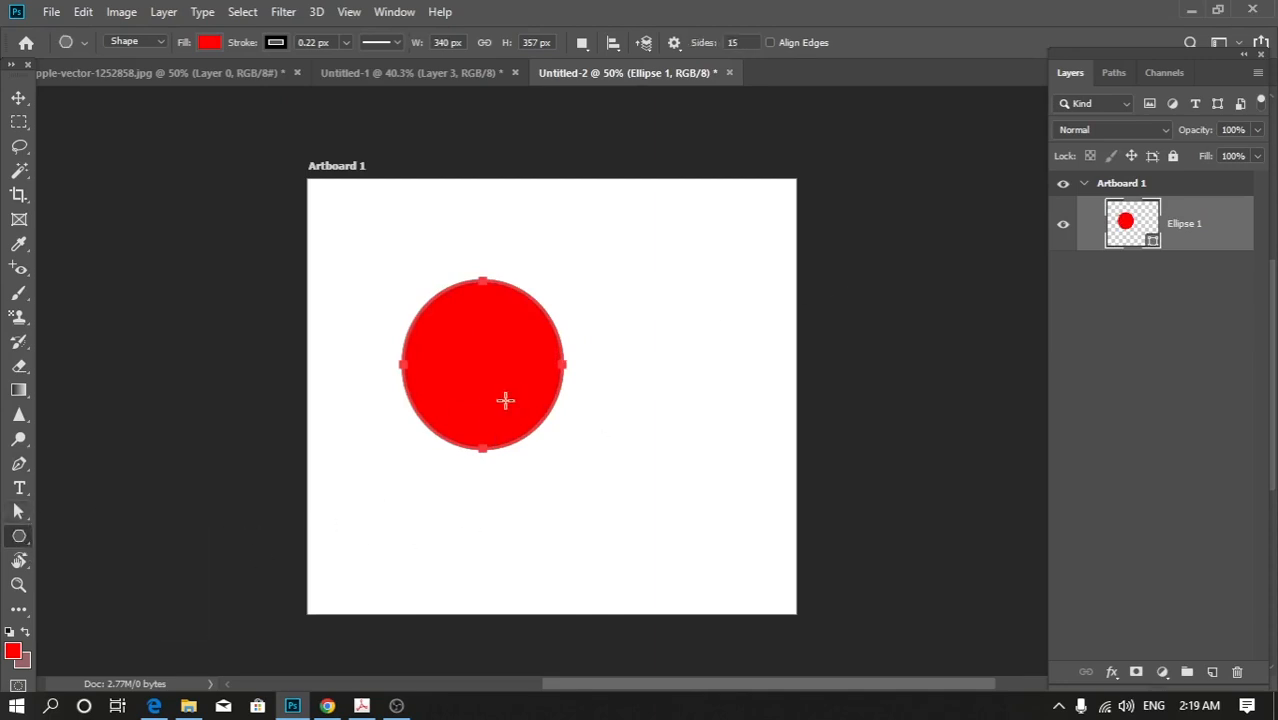
{"action": "left_click_drag", "start_coordinate": [653, 271], "coordinate": [729, 316]}
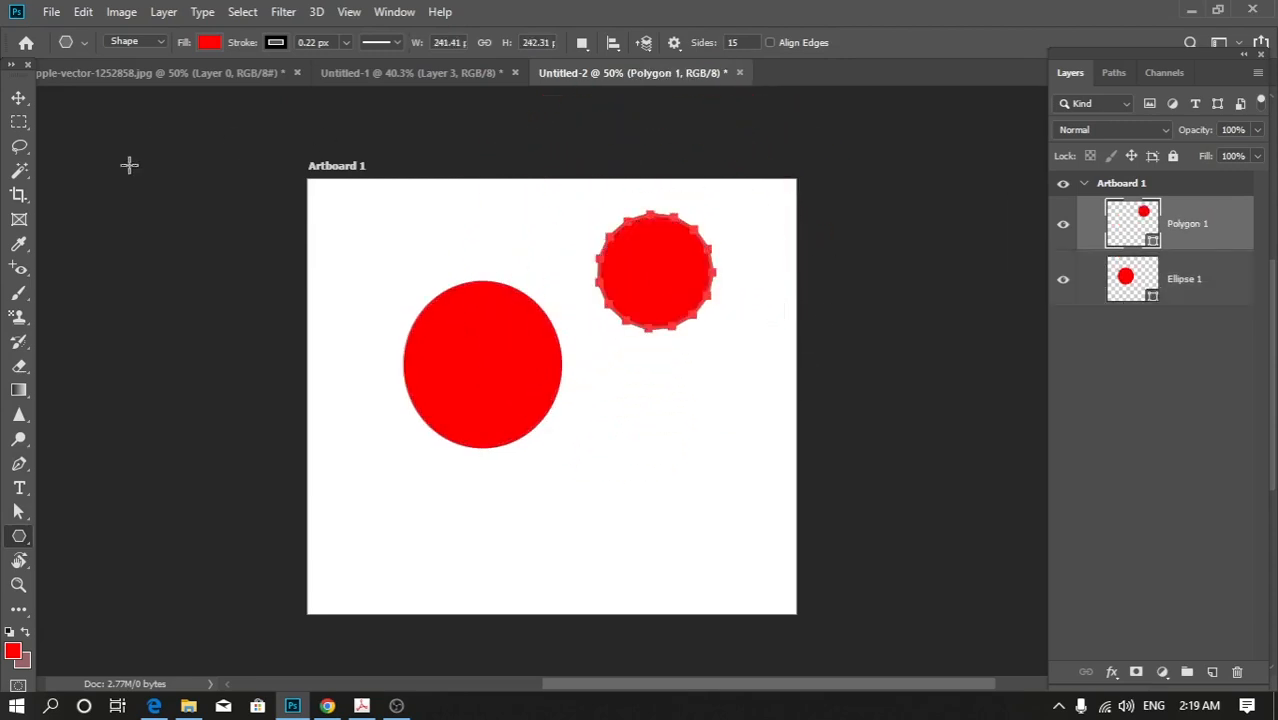
Move the polygon straight down to the artboard's lower right area and change its fill to green.
{"action": "left_click", "coordinate": [19, 97]}
{"action": "left_click_drag", "start_coordinate": [677, 260], "coordinate": [677, 517]}
{"action": "key", "text": "a"}
{"action": "left_click", "coordinate": [648, 531]}
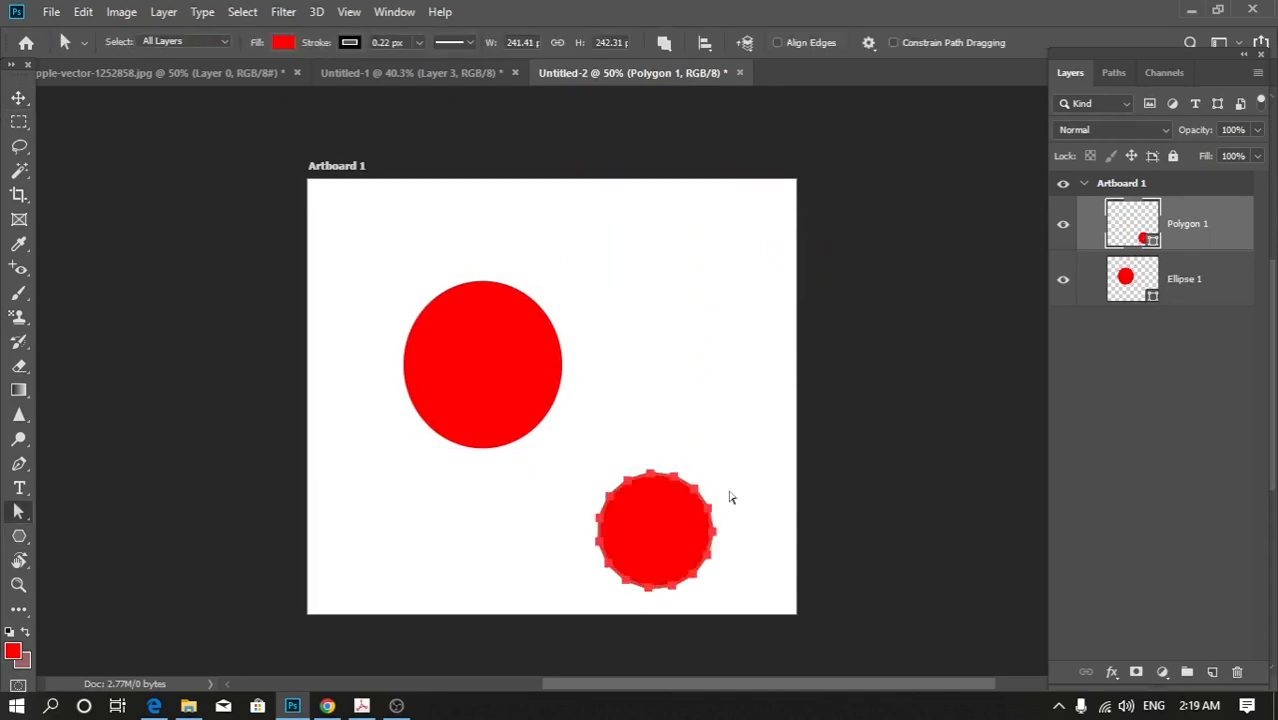
{"action": "left_click", "coordinate": [284, 42]}
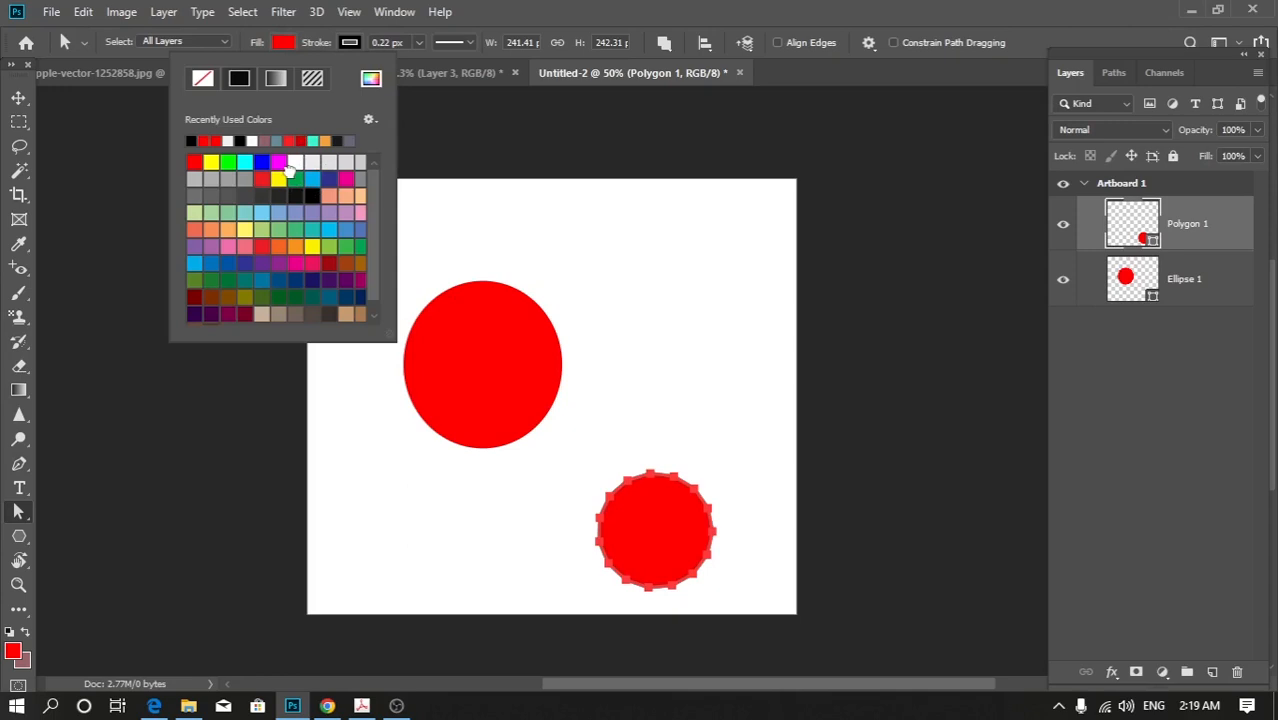
{"action": "left_click", "coordinate": [295, 178]}
{"action": "left_click", "coordinate": [18, 97]}
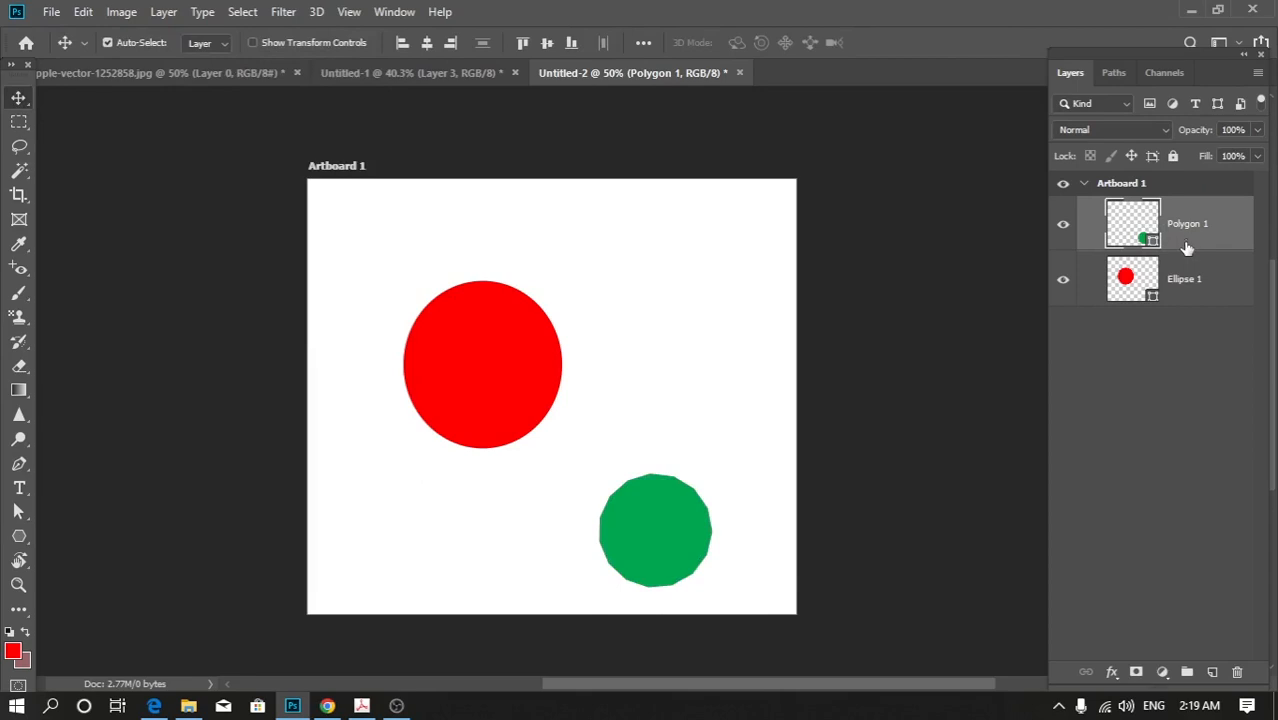
Scale the green polygon up to about 205% from its lower left corner, extending it past the artboard's right edge.
{"action": "left_click", "coordinate": [1176, 371]}
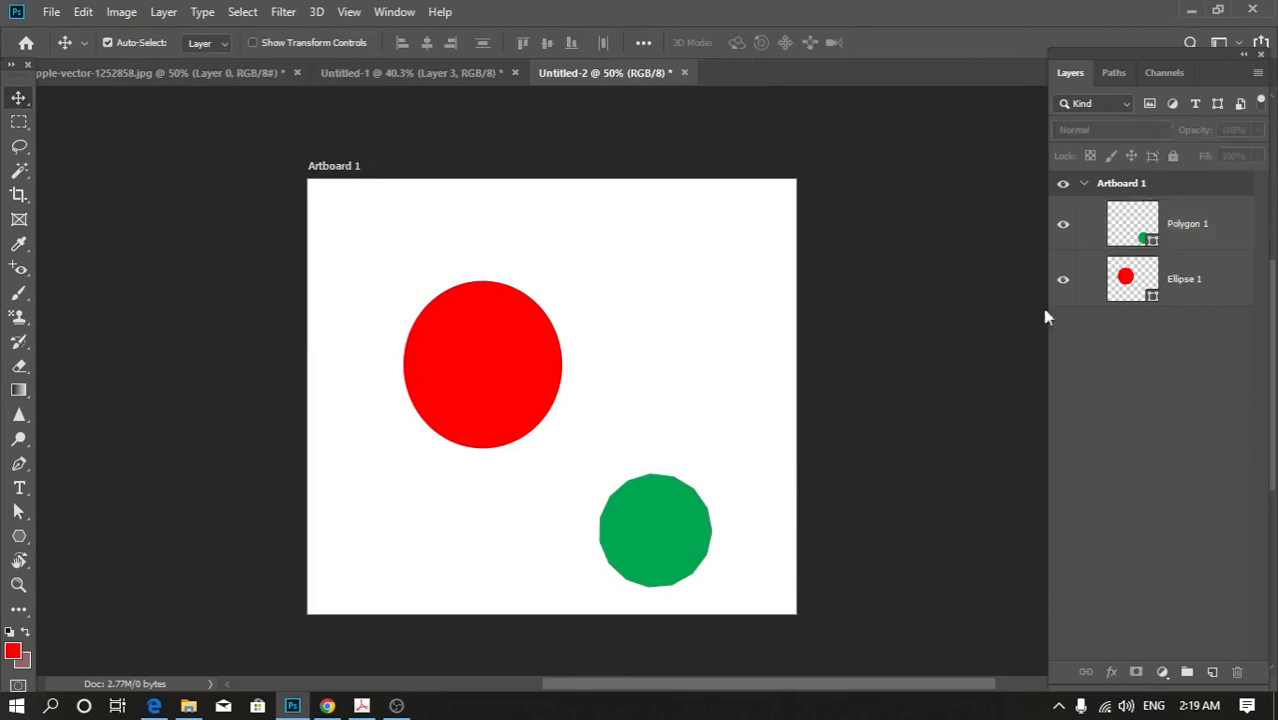
{"action": "left_click", "coordinate": [1182, 238]}
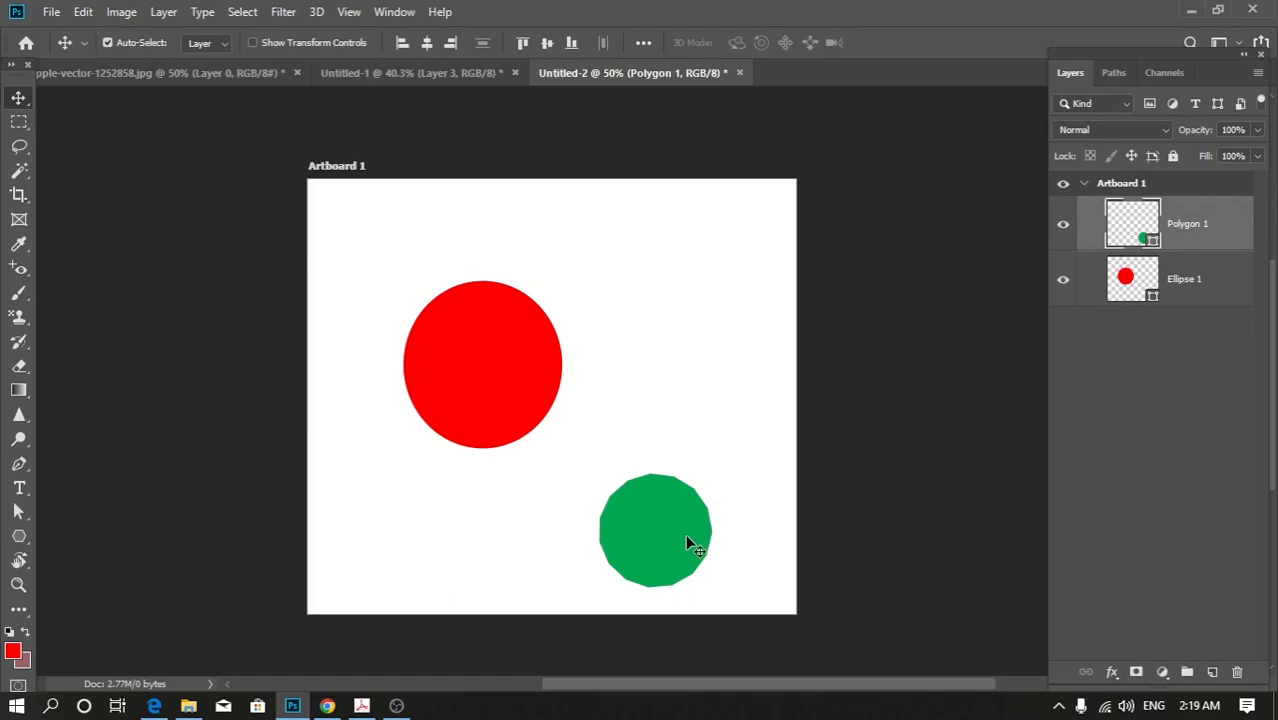
{"action": "key", "text": "ctrl+t"}
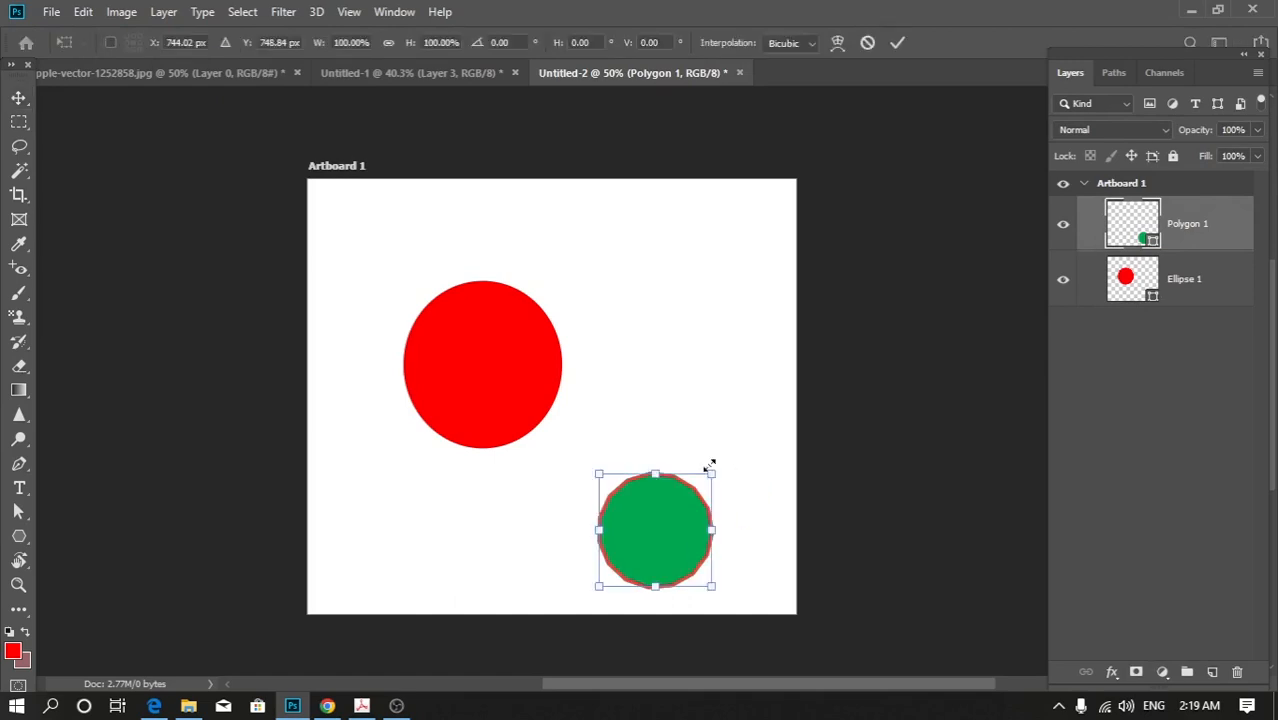
{"action": "left_click_drag", "start_coordinate": [712, 474], "coordinate": [830, 352]}
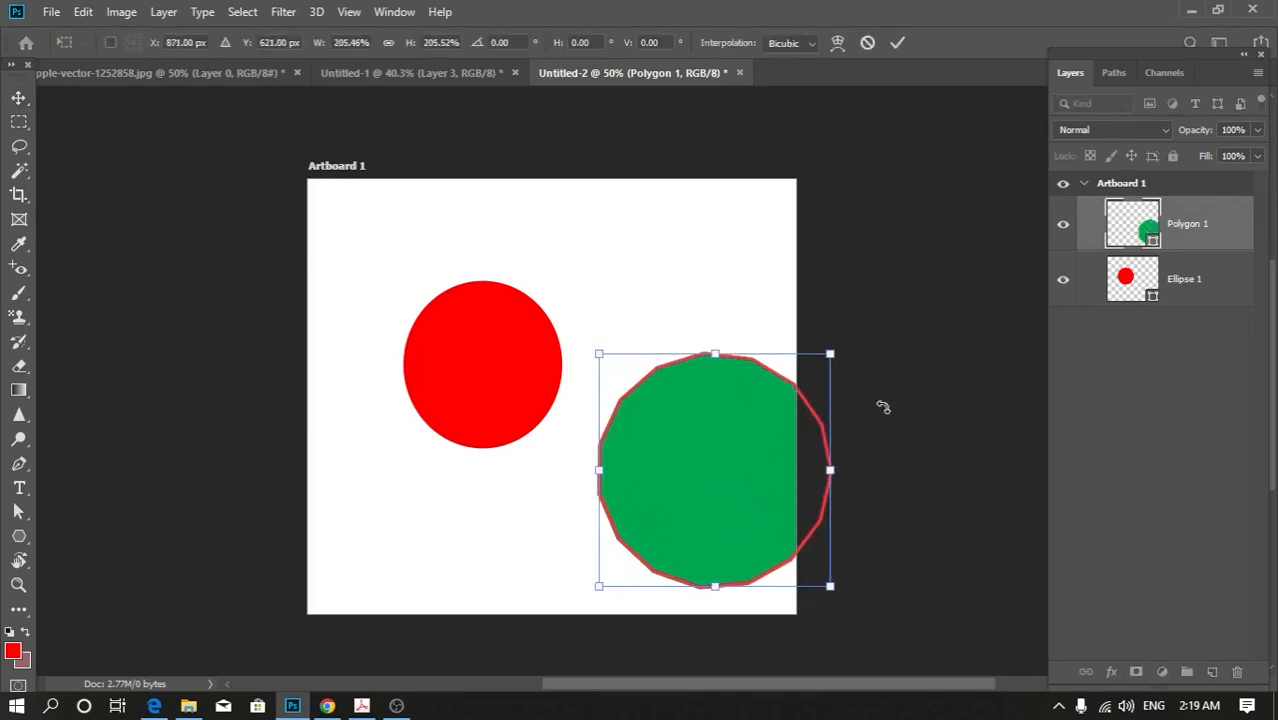
{"action": "key", "text": "Return"}
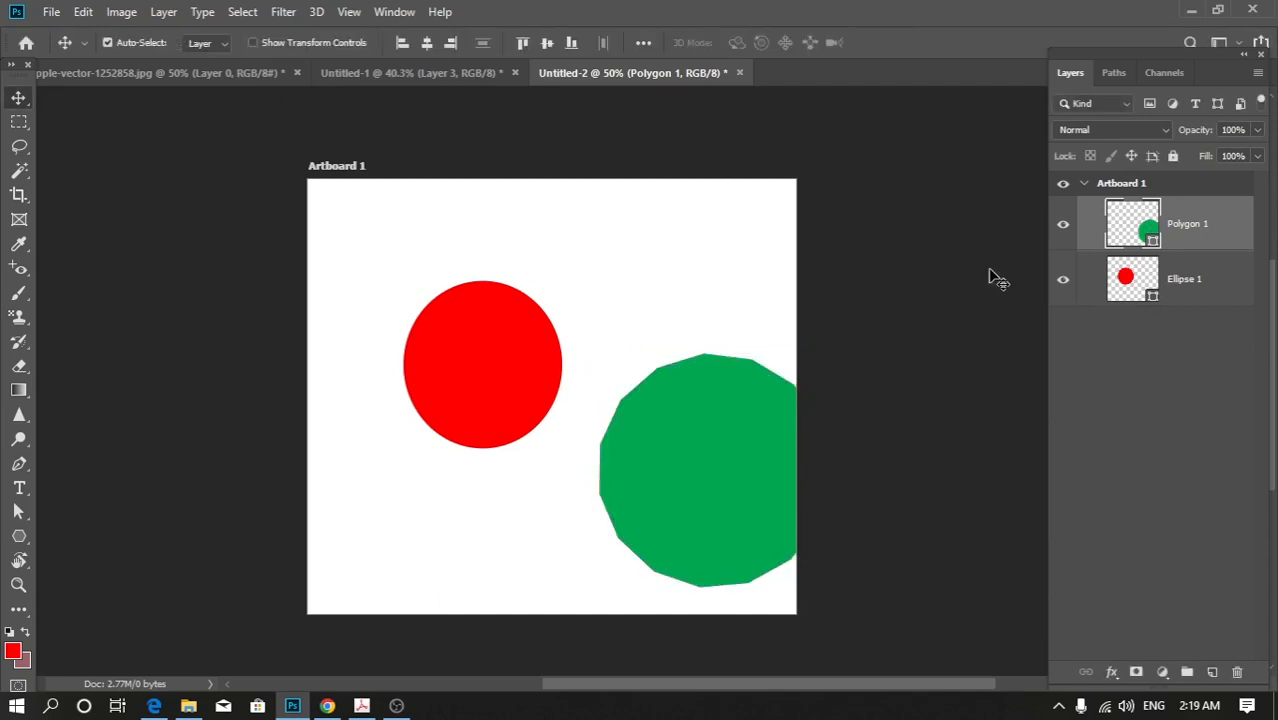
Lock Polygon 1 against auto-nesting in and out of artboards and move it beyond the artboard's right edge.
{"action": "left_click", "coordinate": [1157, 362]}
{"action": "left_click", "coordinate": [1192, 283]}
{"action": "left_click", "coordinate": [1085, 250]}
{"action": "left_click_drag", "start_coordinate": [764, 458], "coordinate": [988, 462]}
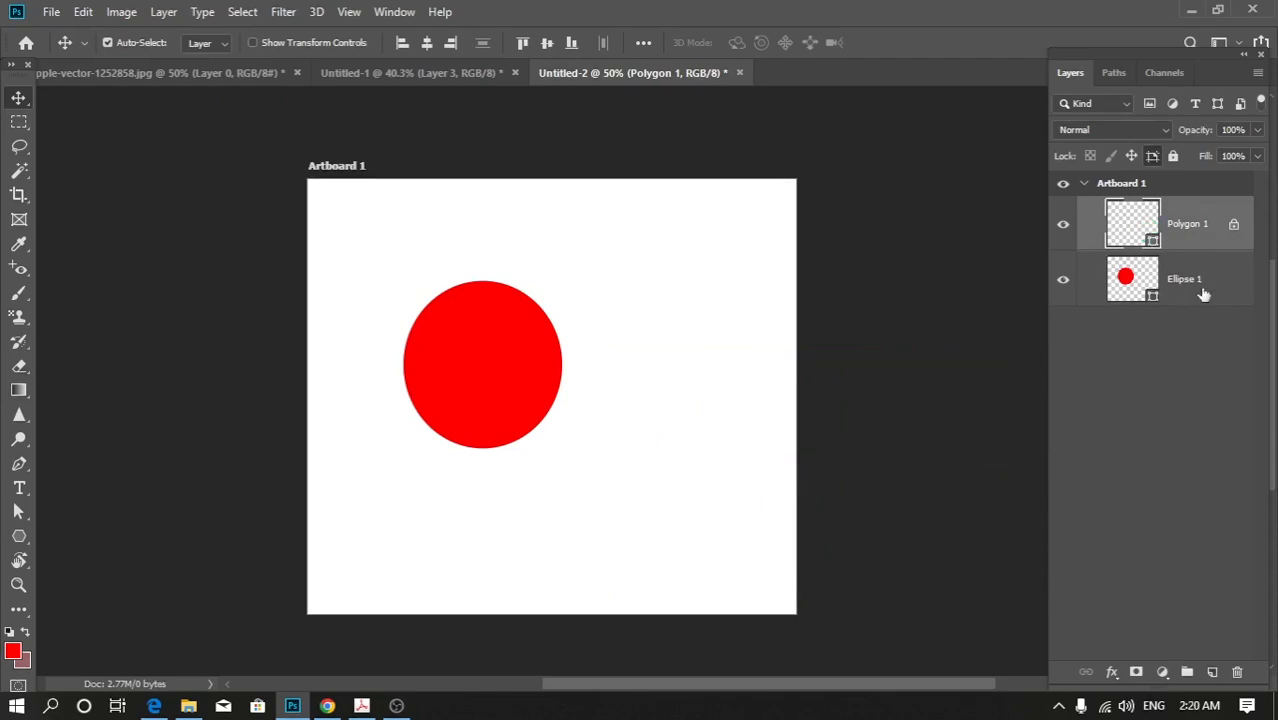
Move the unlocked Ellipse 1 off the artboard, just beyond its left edge.
{"action": "left_click", "coordinate": [1131, 436]}
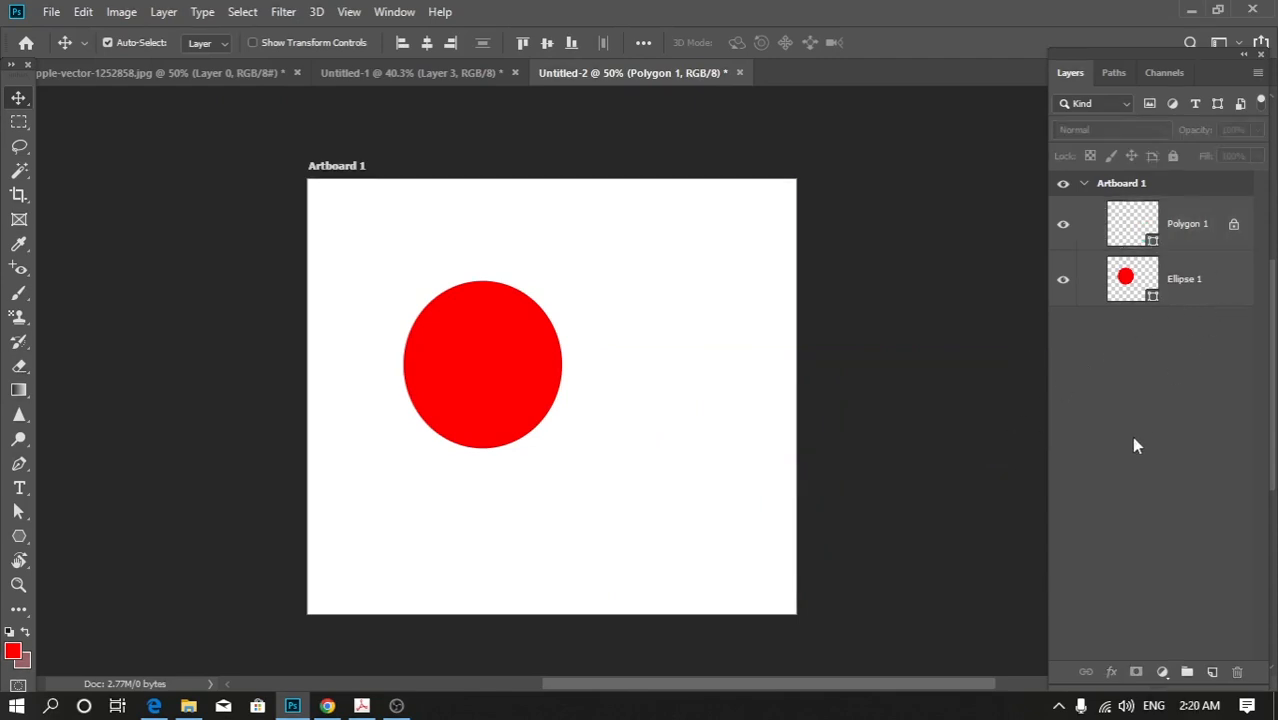
{"action": "left_click", "coordinate": [1196, 281]}
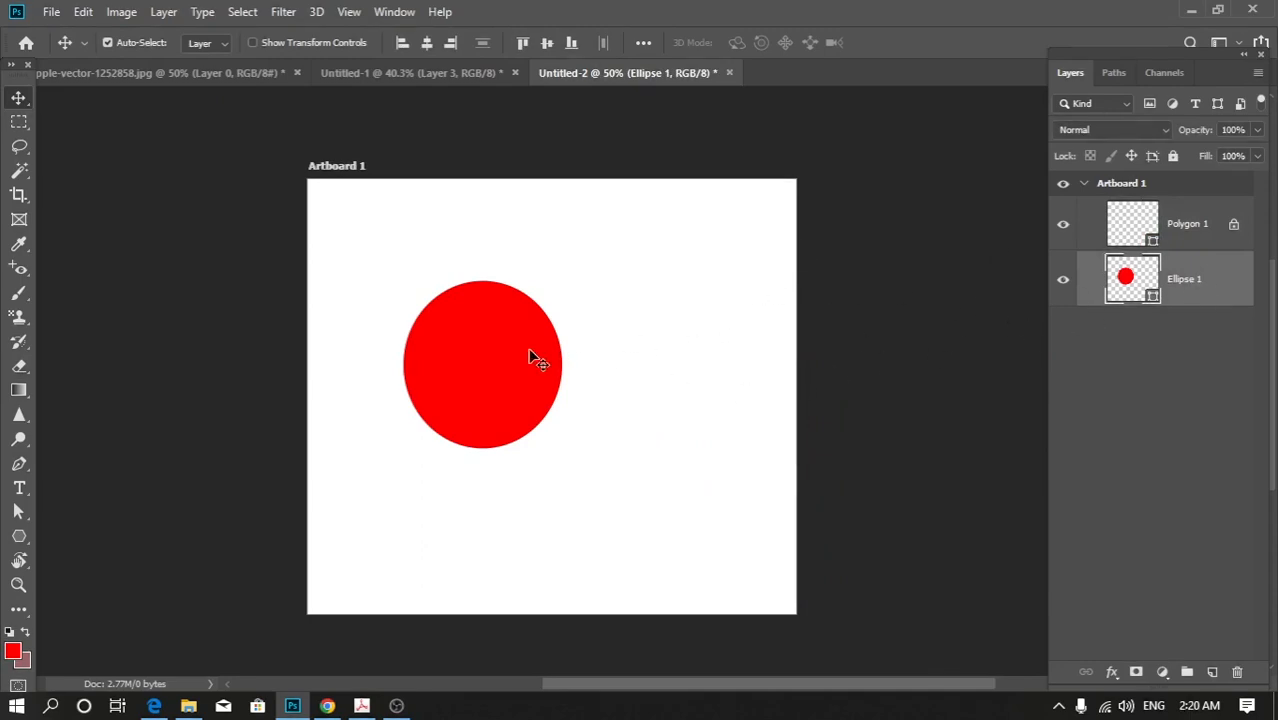
{"action": "left_click_drag", "start_coordinate": [522, 357], "coordinate": [257, 323]}
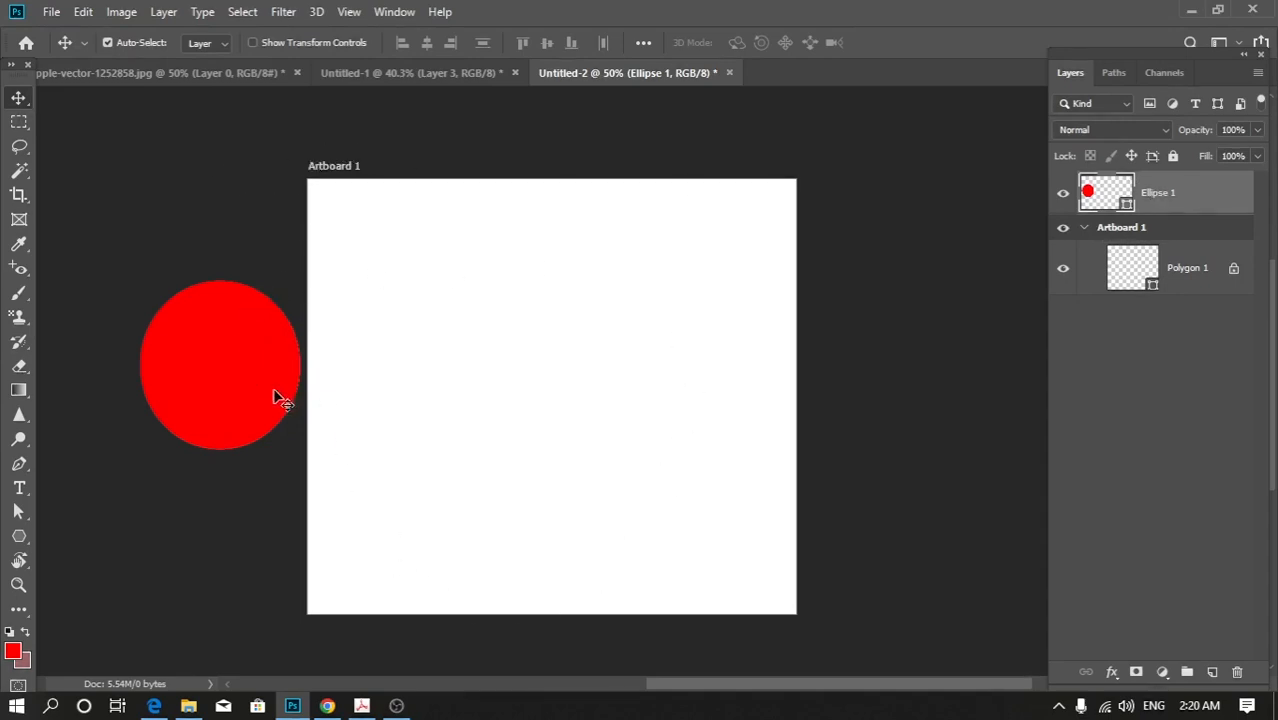
Move the locked Polygon 1 back over the artboard's right edge using Free Transform.
{"action": "left_click", "coordinate": [1183, 277]}
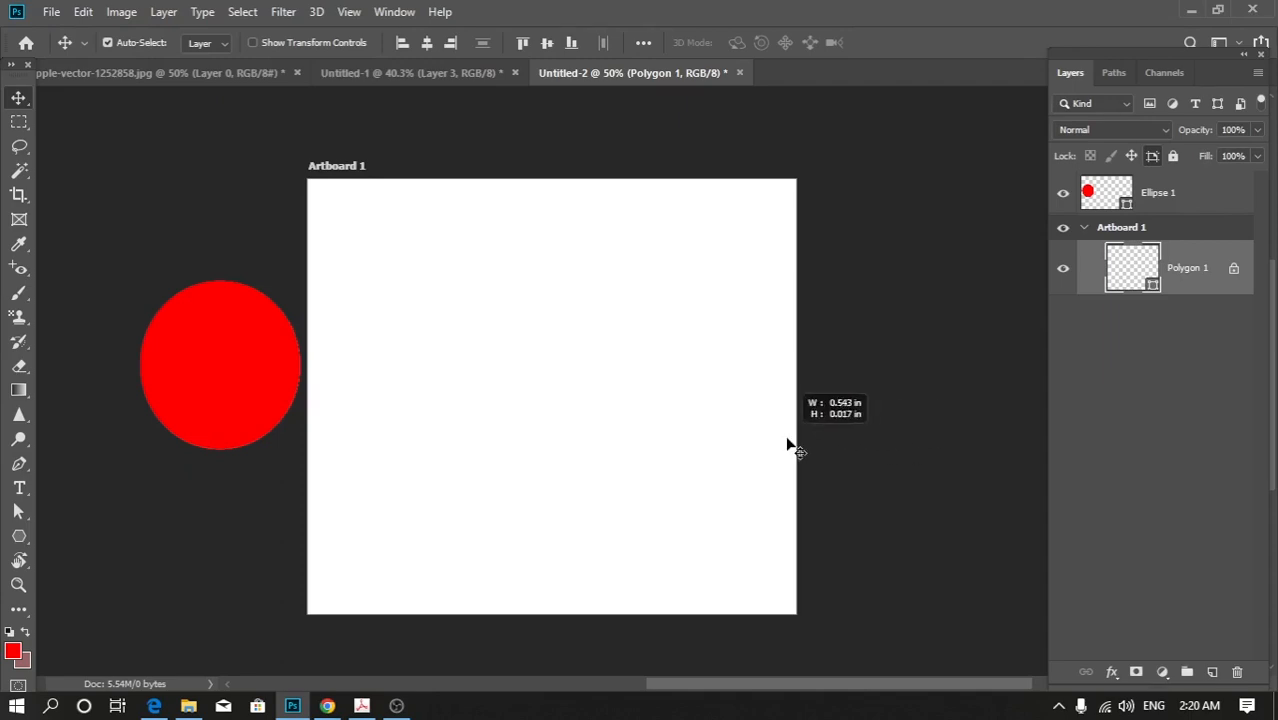
{"action": "key", "text": "ctrl+t"}
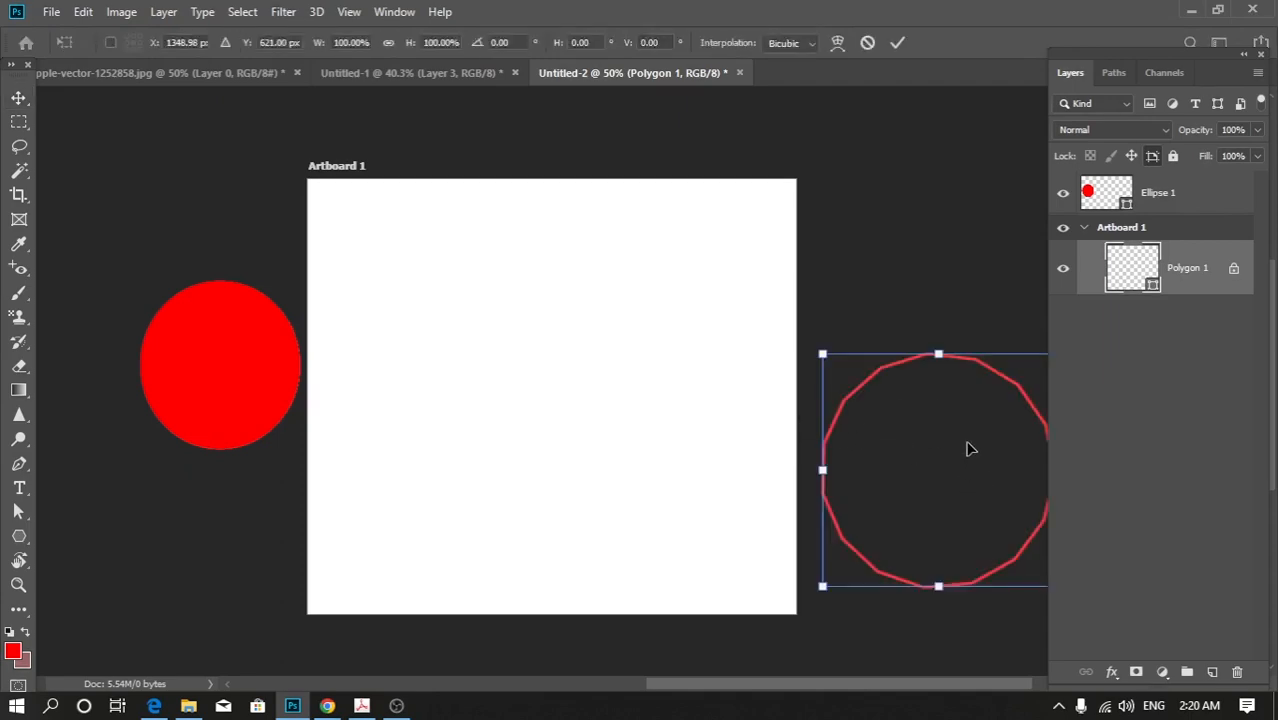
{"action": "left_click_drag", "start_coordinate": [967, 402], "coordinate": [741, 386]}
{"action": "key", "text": "Return"}
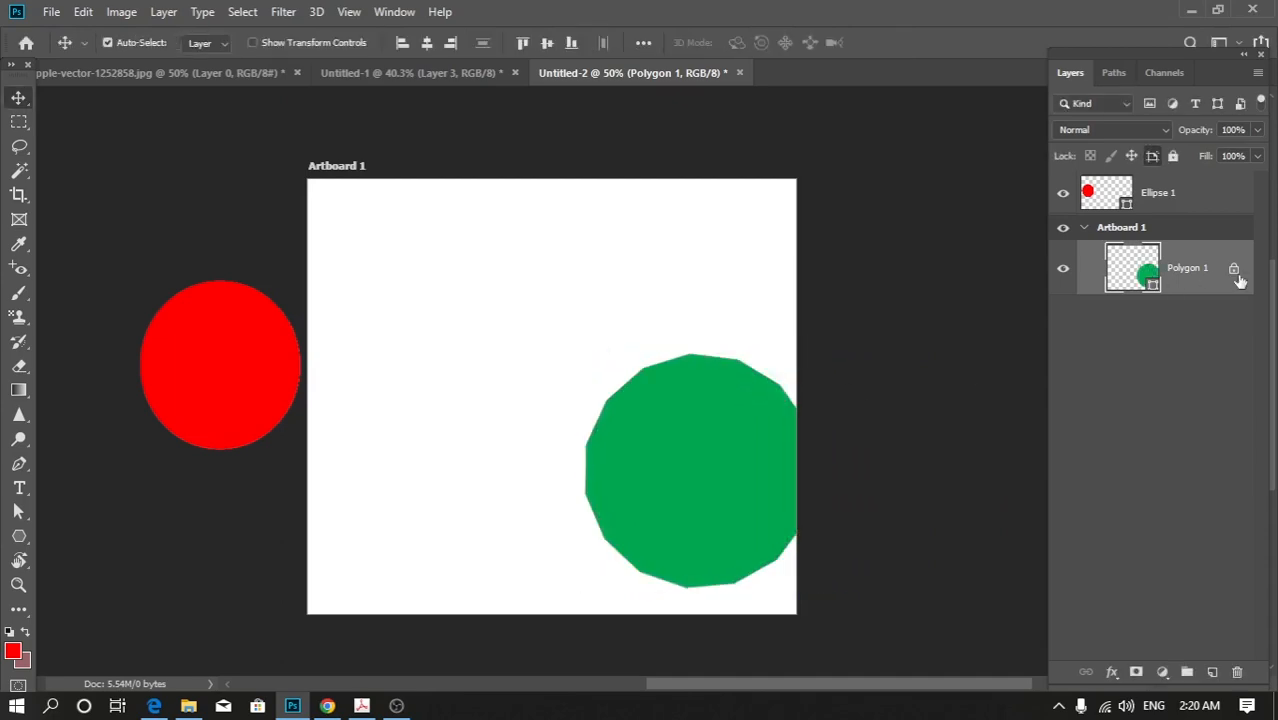
Move the red ellipse back onto the artboard, against its left edge.
{"action": "left_click", "coordinate": [1118, 199]}
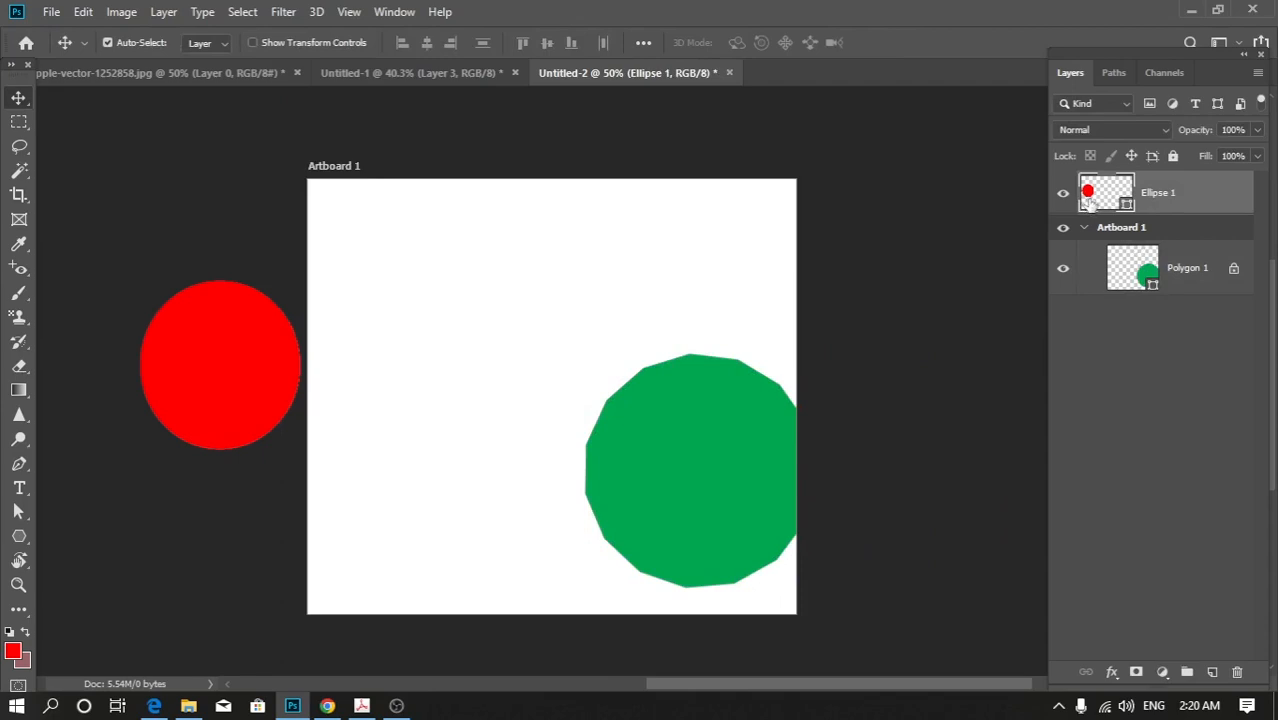
{"action": "left_click", "coordinate": [1151, 157]}
{"action": "left_click_drag", "start_coordinate": [245, 333], "coordinate": [412, 336]}
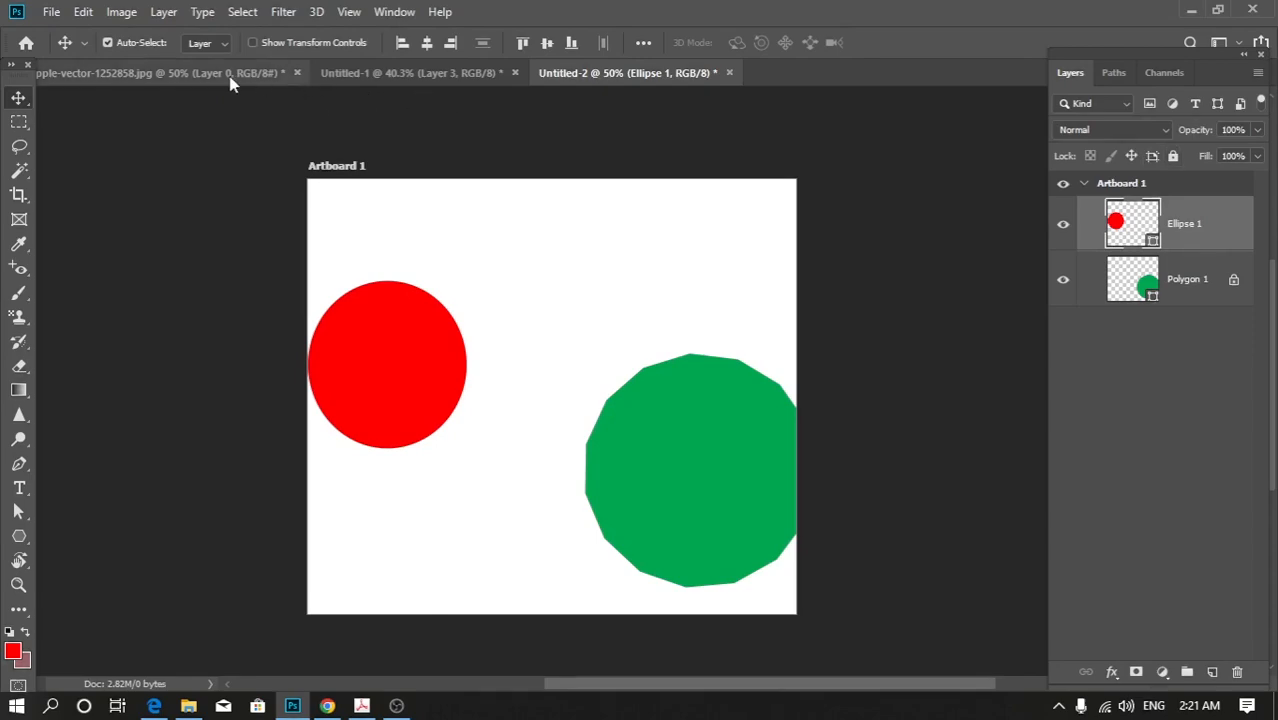
Switch to the Untitled-1 document, make Layer 1 visible, and toggle Layer 3's visibility off and on again.
{"action": "left_click", "coordinate": [365, 73]}
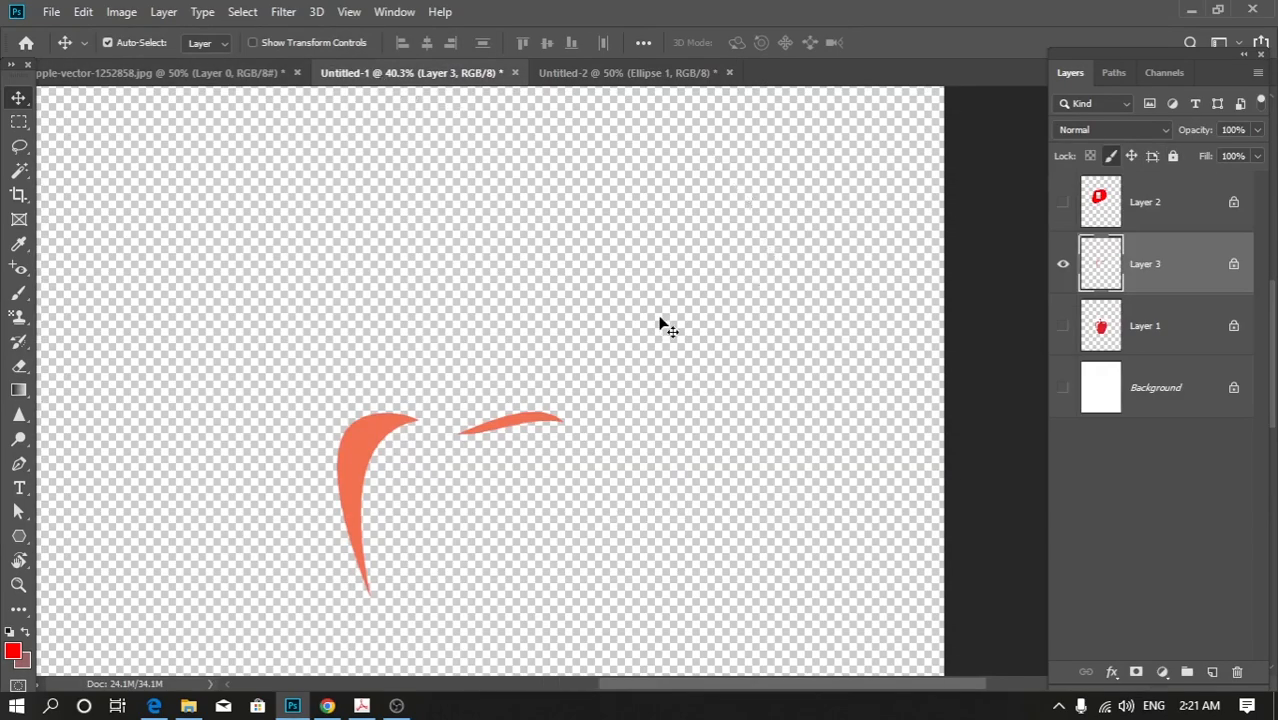
{"action": "left_click", "coordinate": [1062, 326]}
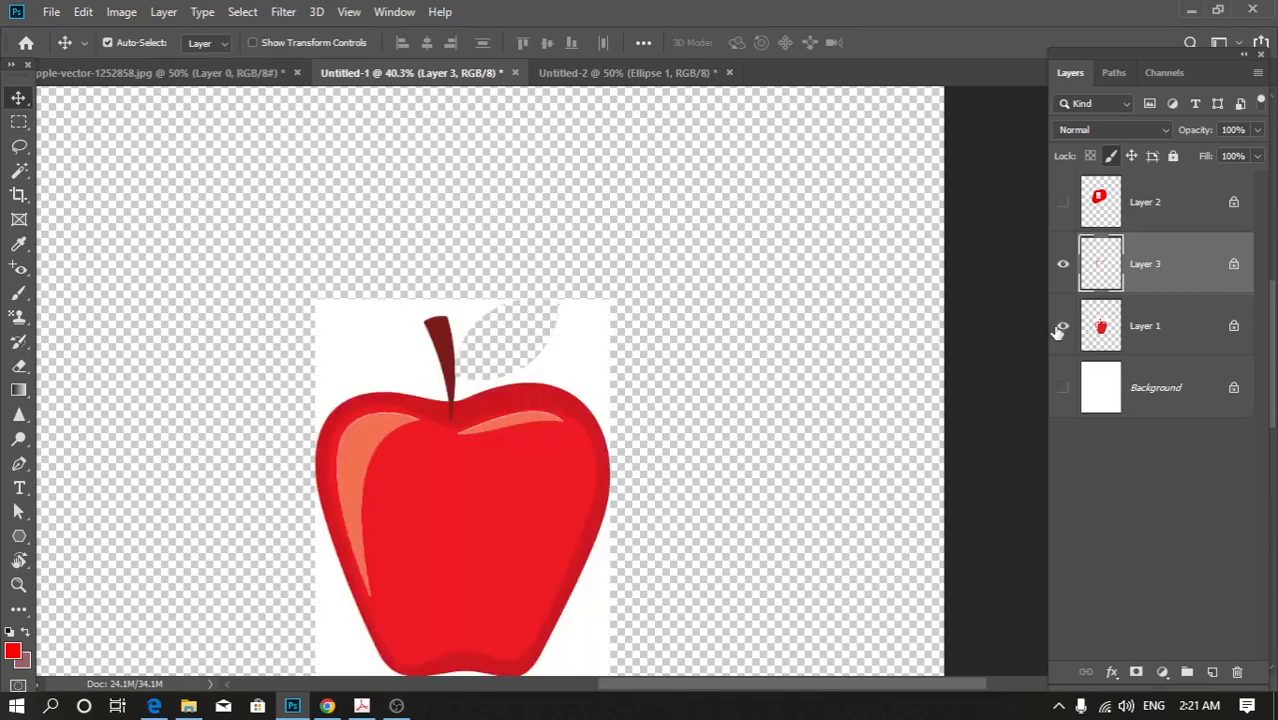
{"action": "left_click", "coordinate": [1063, 266]}
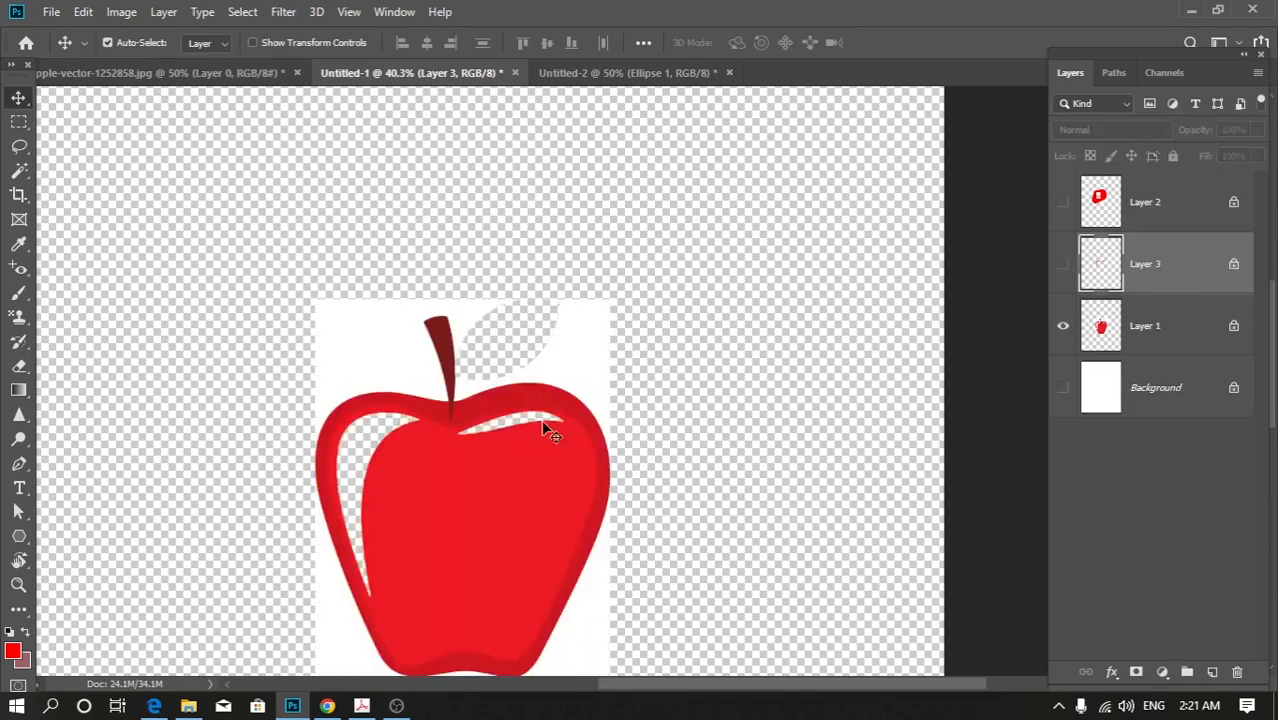
{"action": "left_click", "coordinate": [1062, 265]}
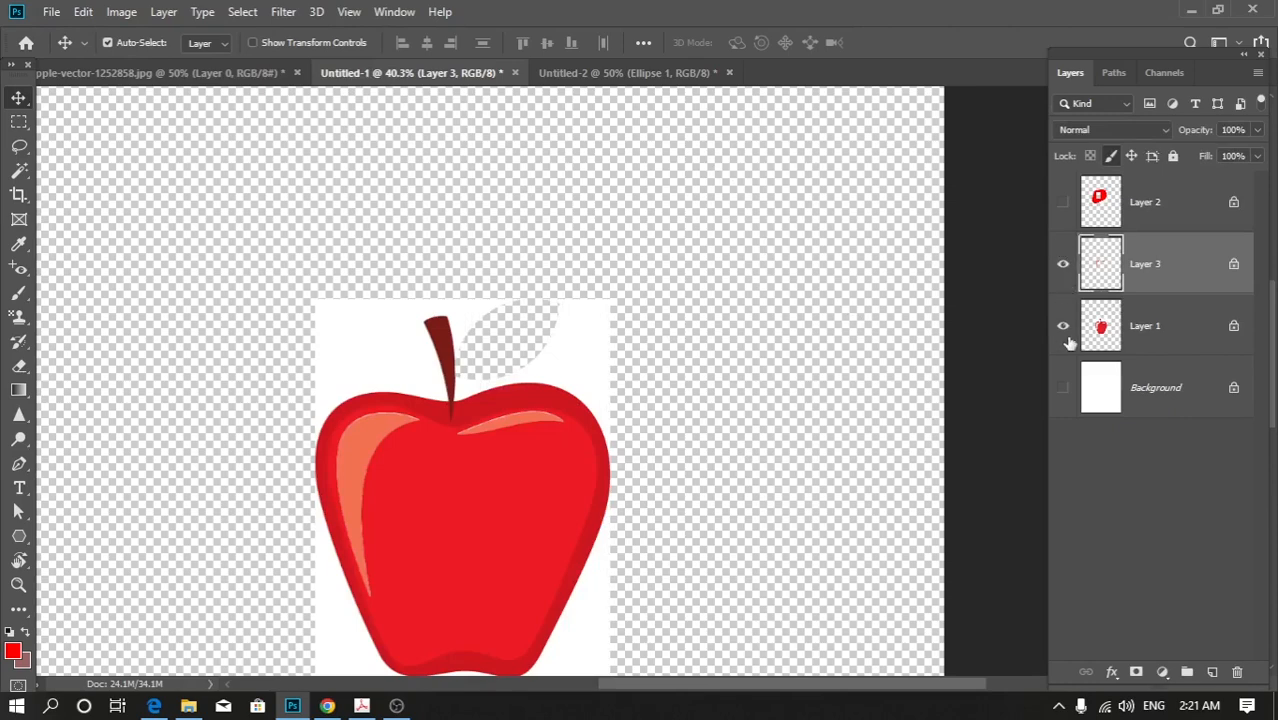
Apply the Lock All option to Layer 3, which holds the apple's highlights.
{"action": "scroll", "coordinate": [459, 465], "scroll_direction": "up", "scroll_amount": 2}
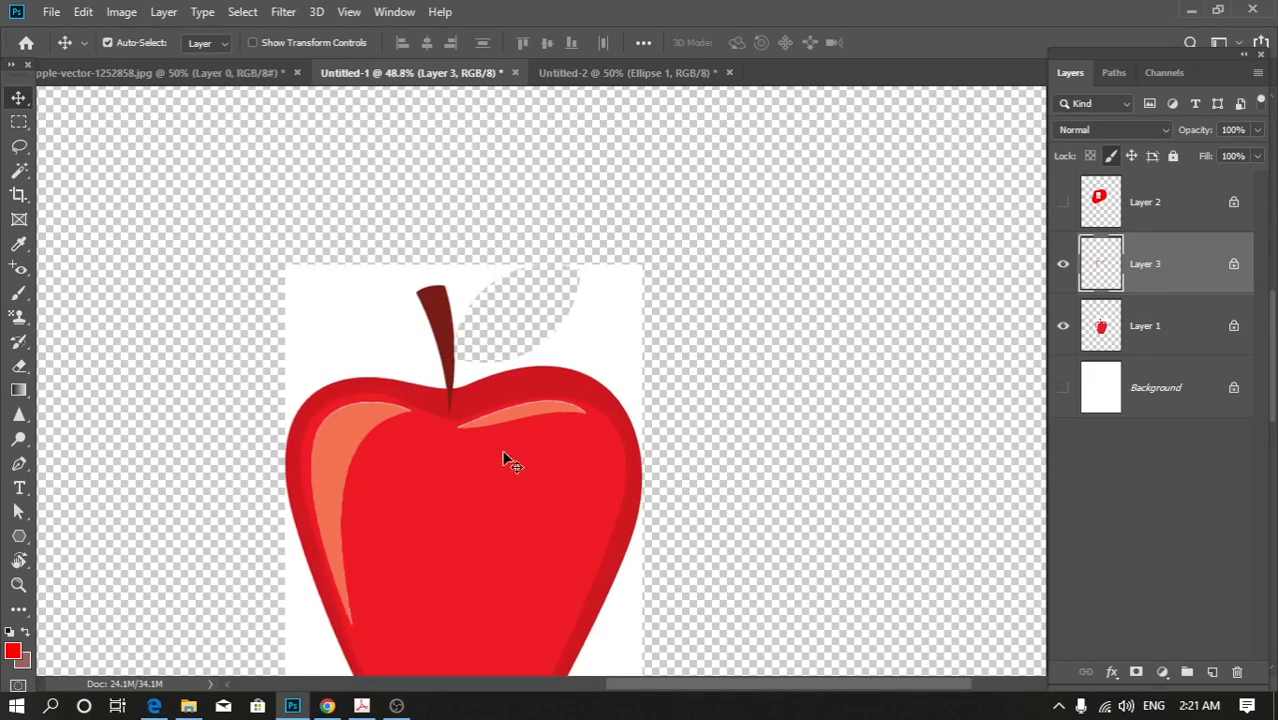
{"action": "left_click_drag", "start_coordinate": [494, 462], "coordinate": [614, 291]}
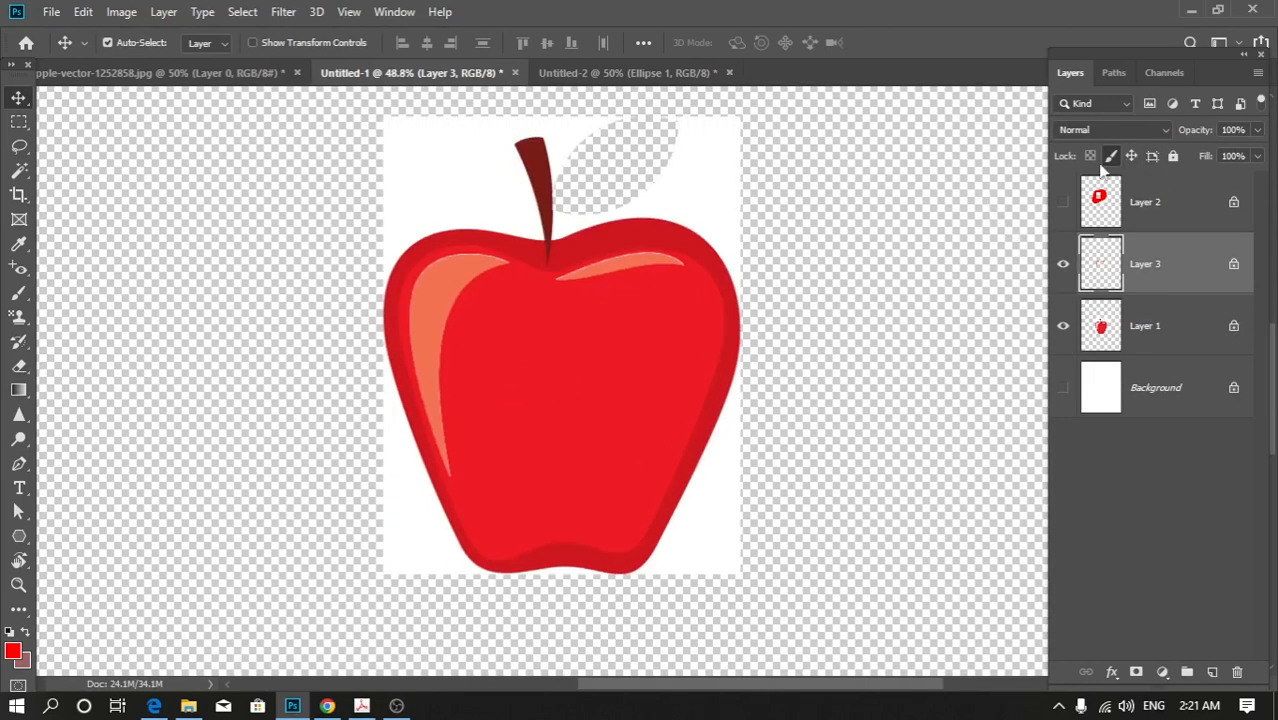
{"action": "left_click", "coordinate": [1174, 158]}
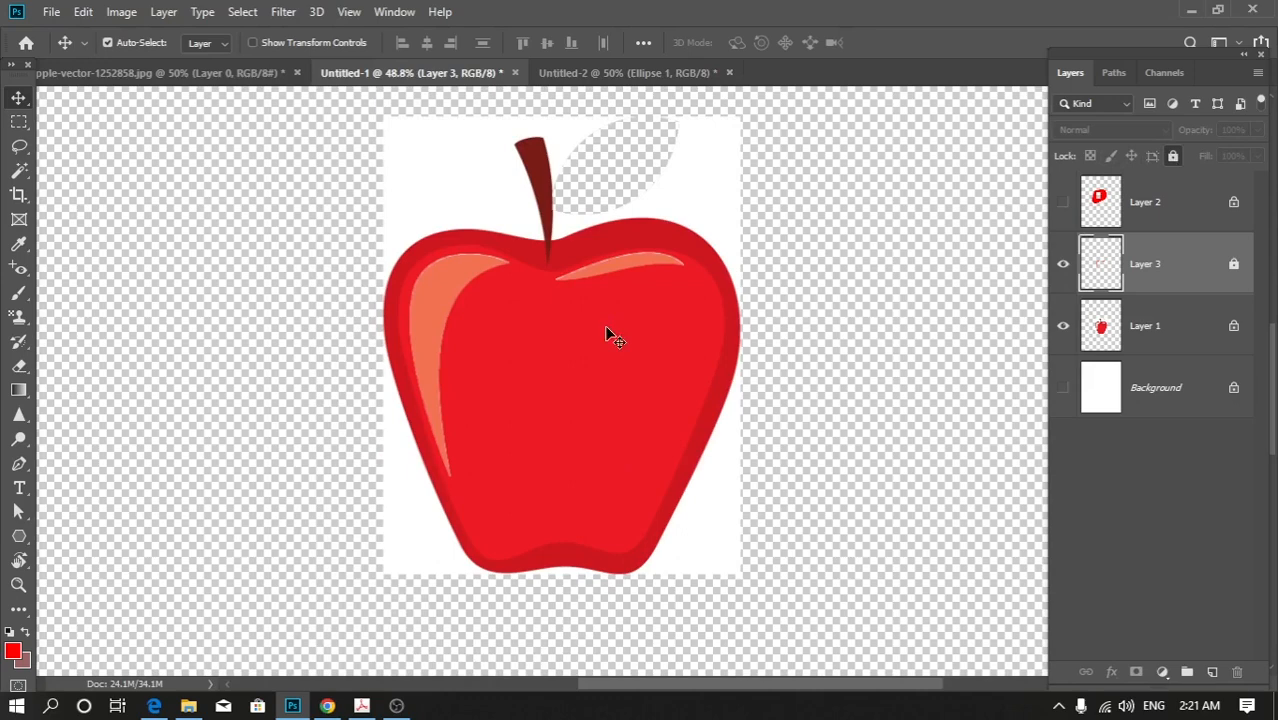
Show the white Background behind the apple and select Layer 1.
{"action": "scroll", "coordinate": [521, 436], "scroll_direction": "down", "scroll_amount": 2}
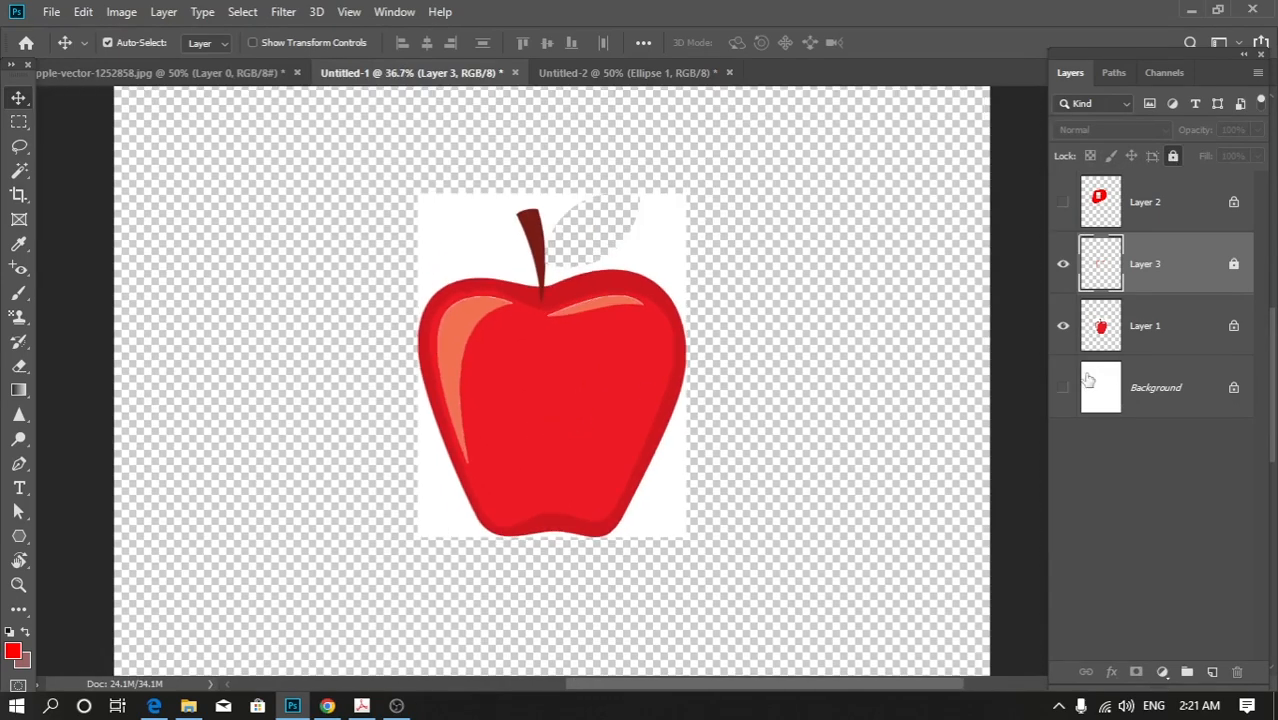
{"action": "left_click", "coordinate": [1061, 389]}
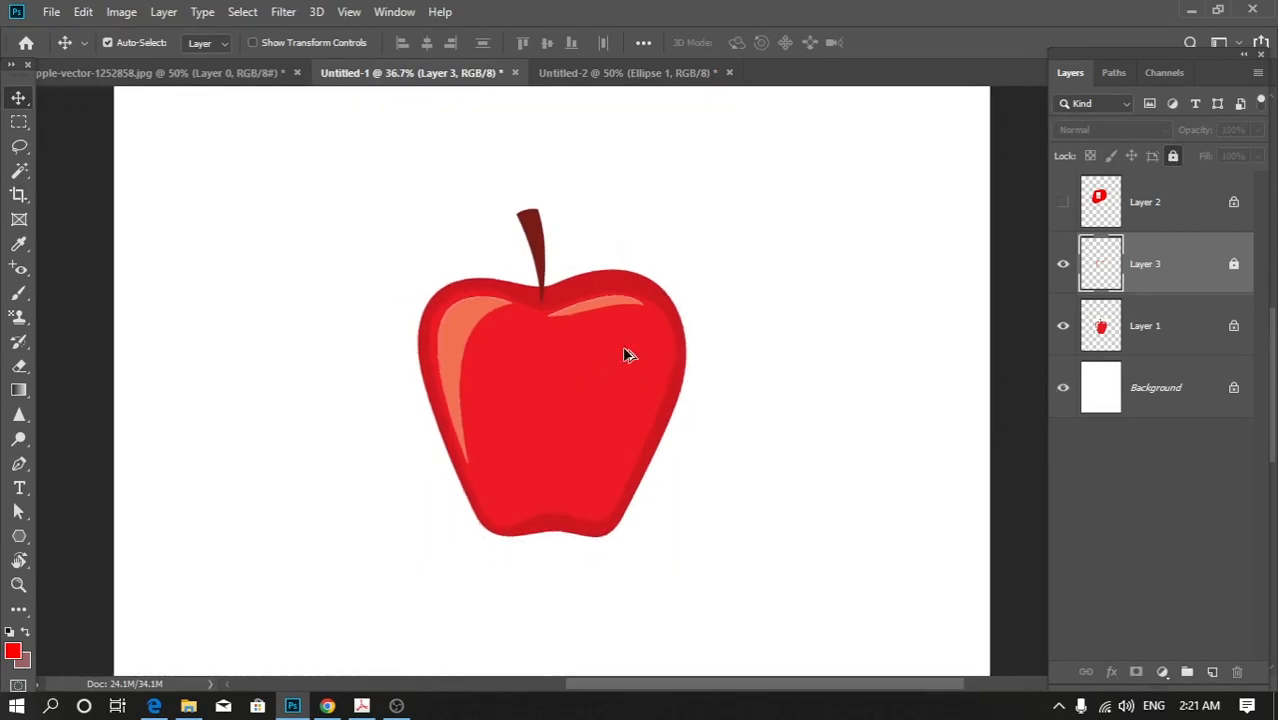
{"action": "left_click", "coordinate": [1153, 321]}
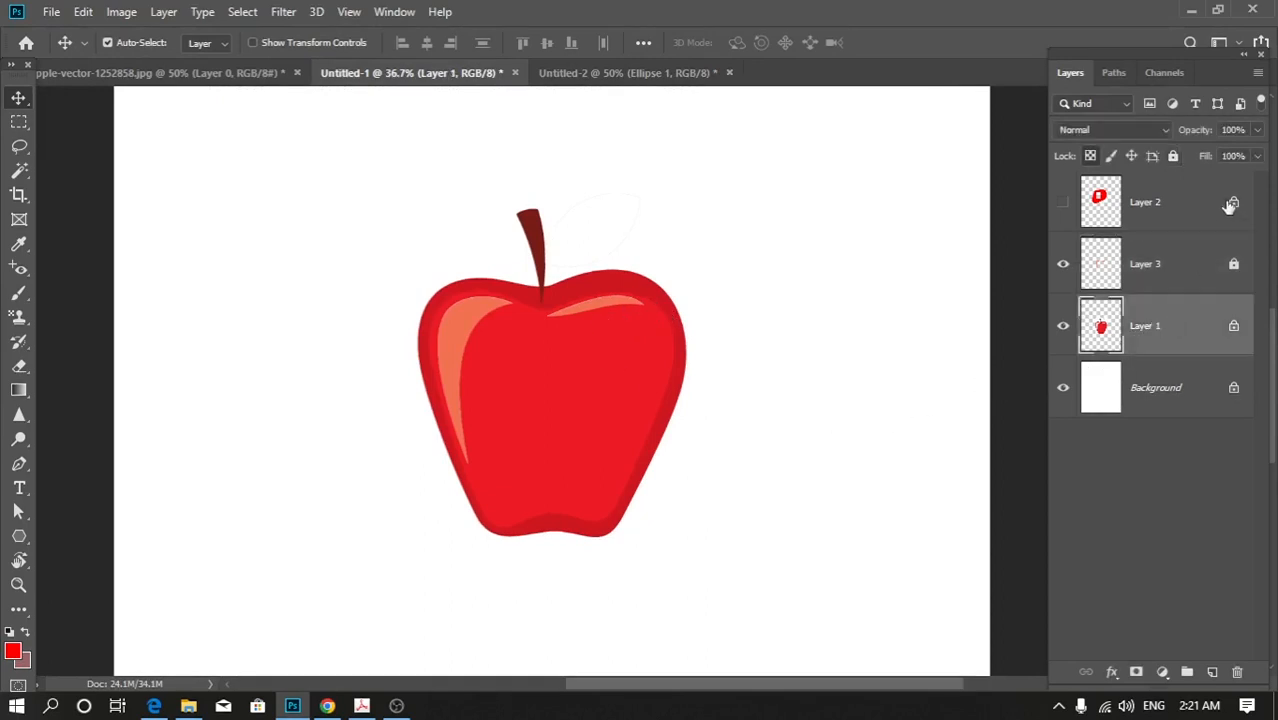
Select Layer 3 and try to move its fully locked highlights across the apple.
{"action": "left_click", "coordinate": [1168, 274]}
{"action": "key", "text": "ctrl"}
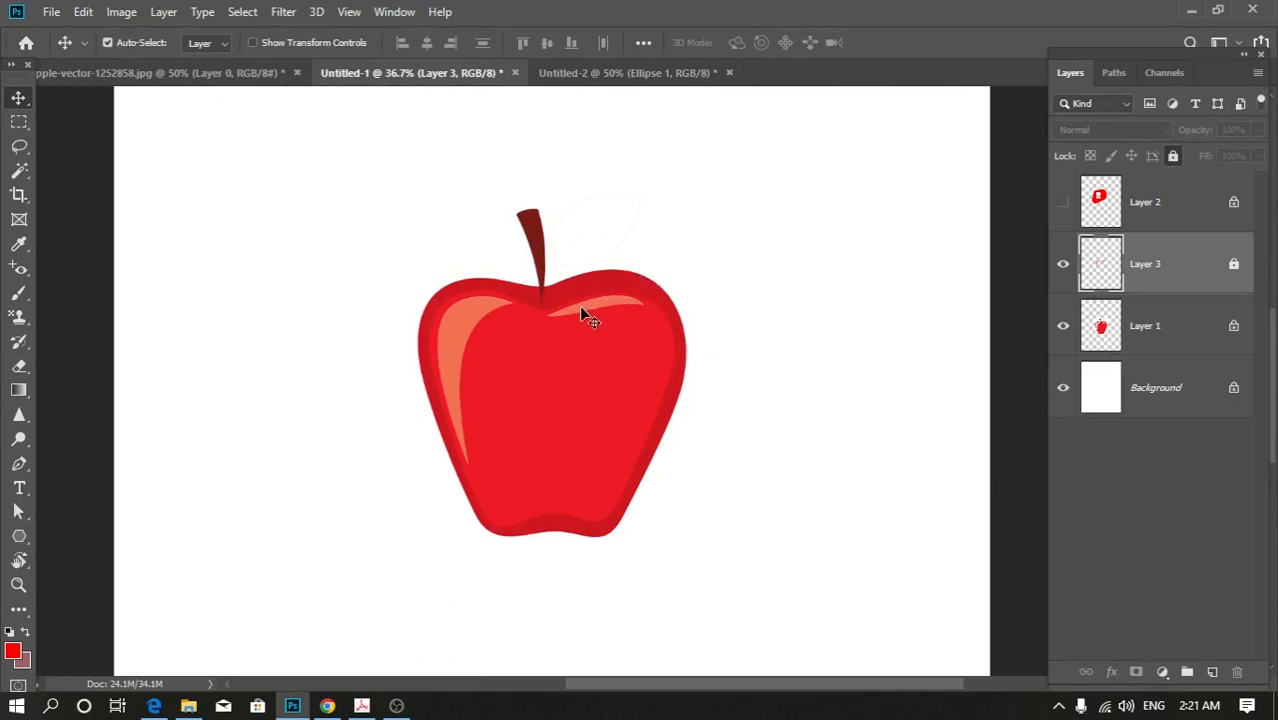
{"action": "left_click", "coordinate": [589, 318]}
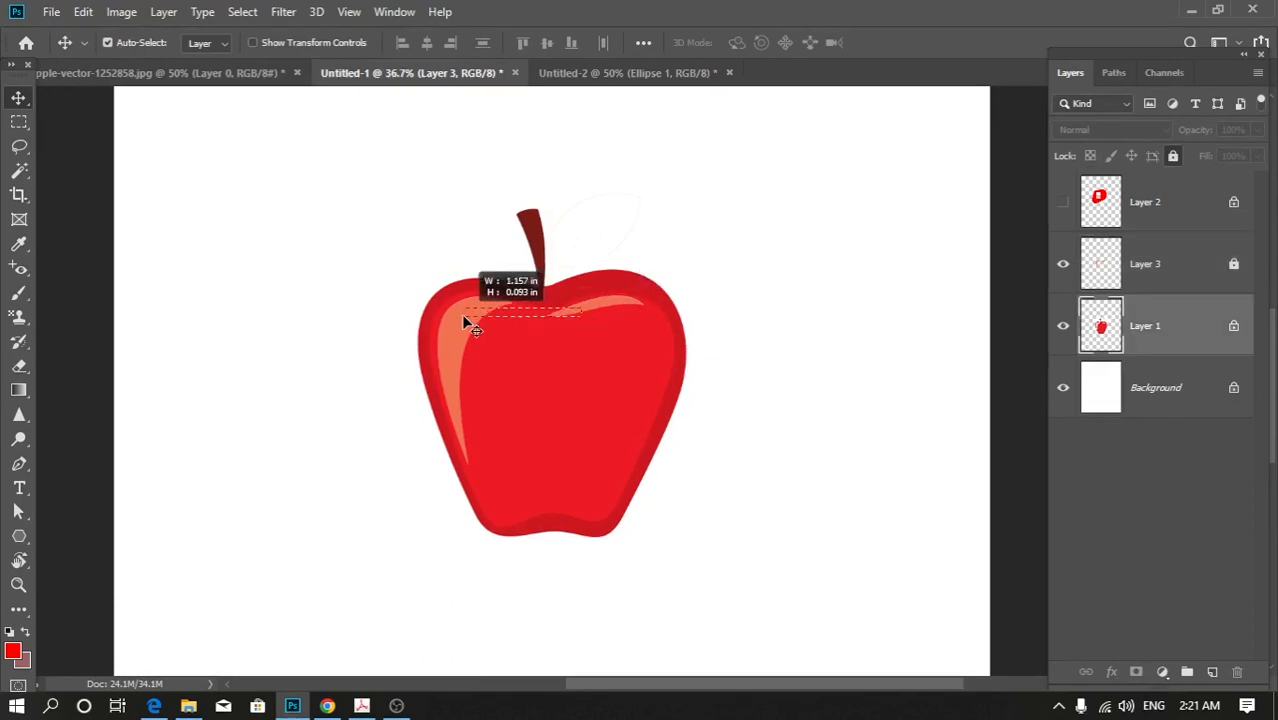
Apply the Lock All option to Layer 1, which holds the apple body, and try to move the apple on the canvas.
{"action": "left_click", "coordinate": [1173, 157]}
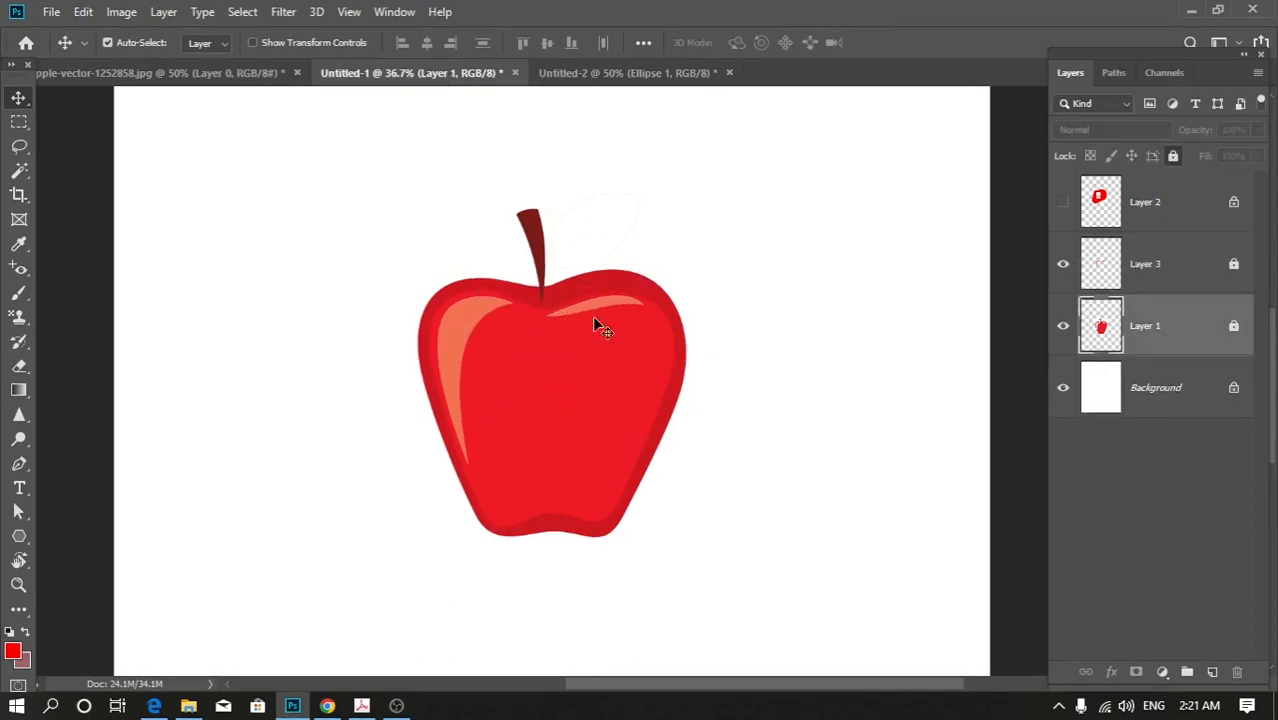
{"action": "left_click_drag", "start_coordinate": [455, 378], "coordinate": [529, 490]}
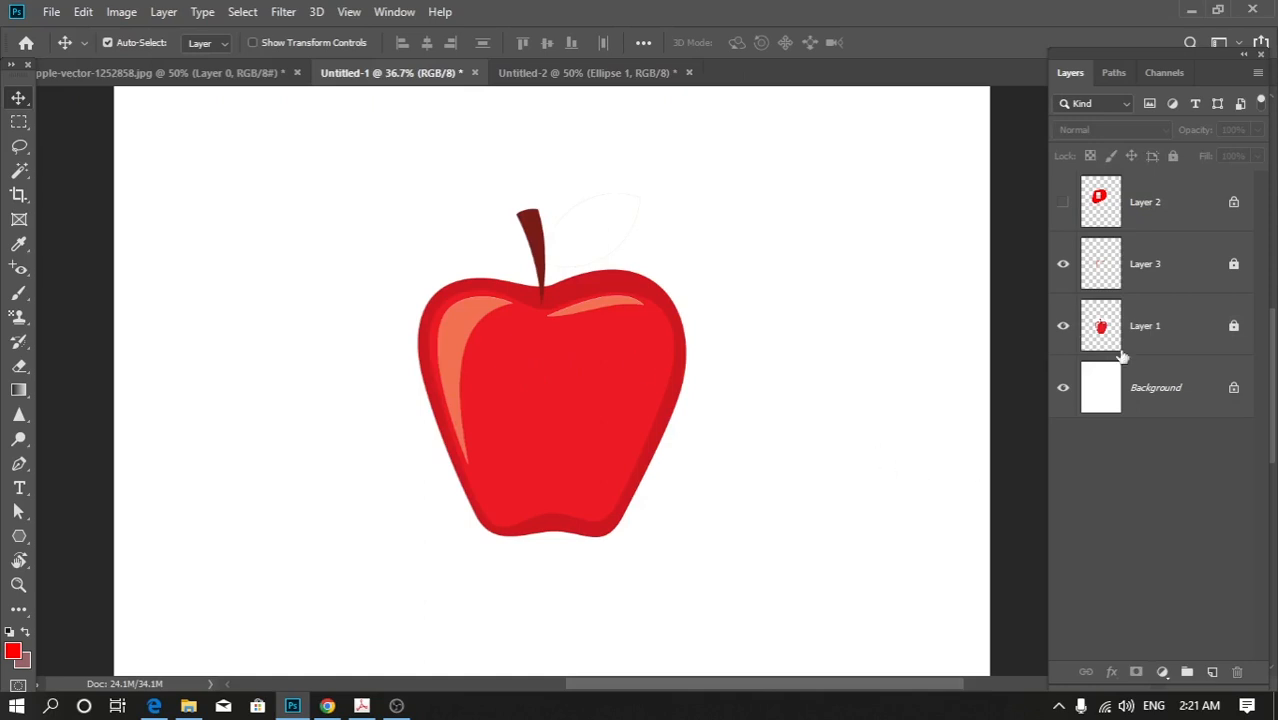
Select Layer 2, Layer 3 and Layer 1 in turn to compare their lock settings.
{"action": "left_click", "coordinate": [1173, 207]}
{"action": "left_click", "coordinate": [1173, 264]}
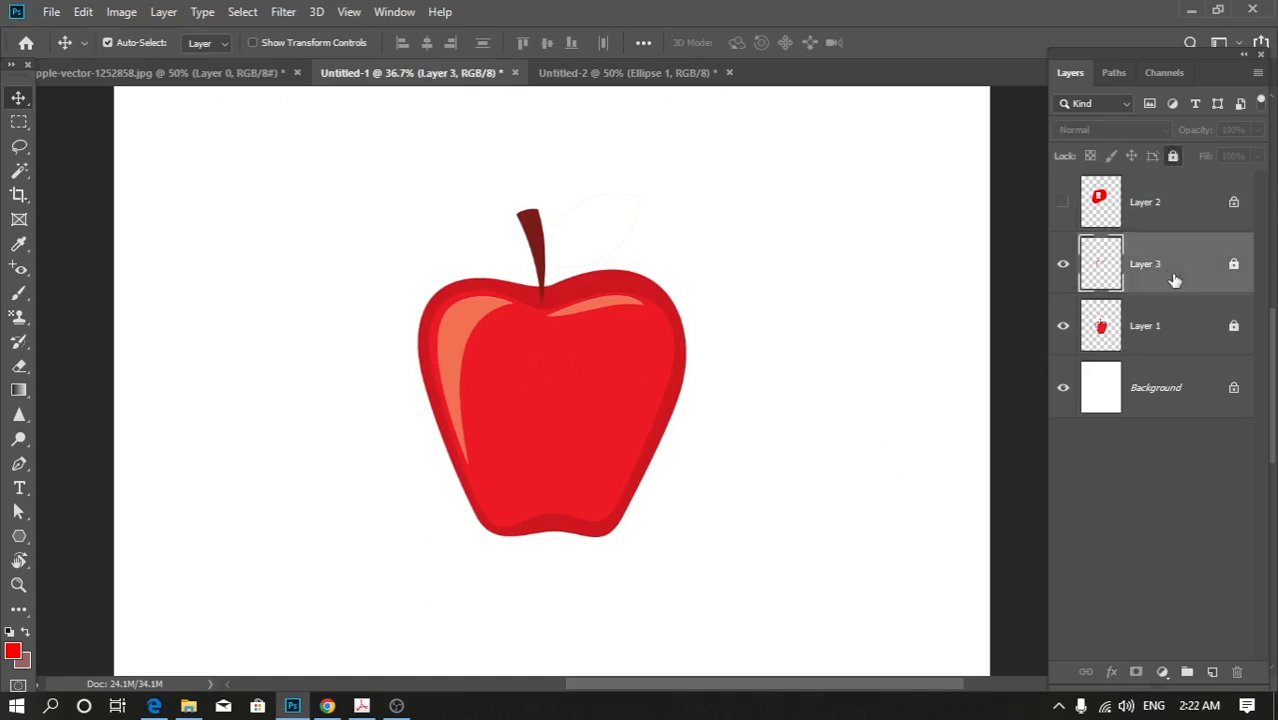
{"action": "left_click", "coordinate": [1167, 332]}
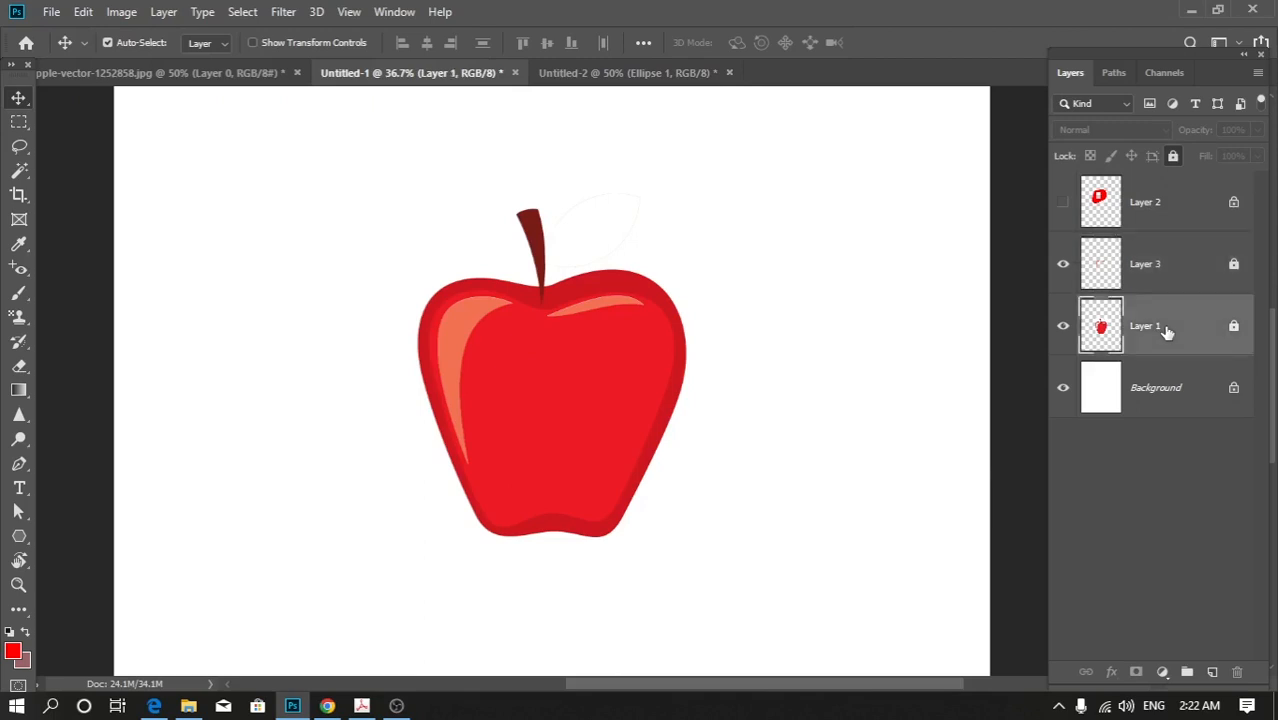